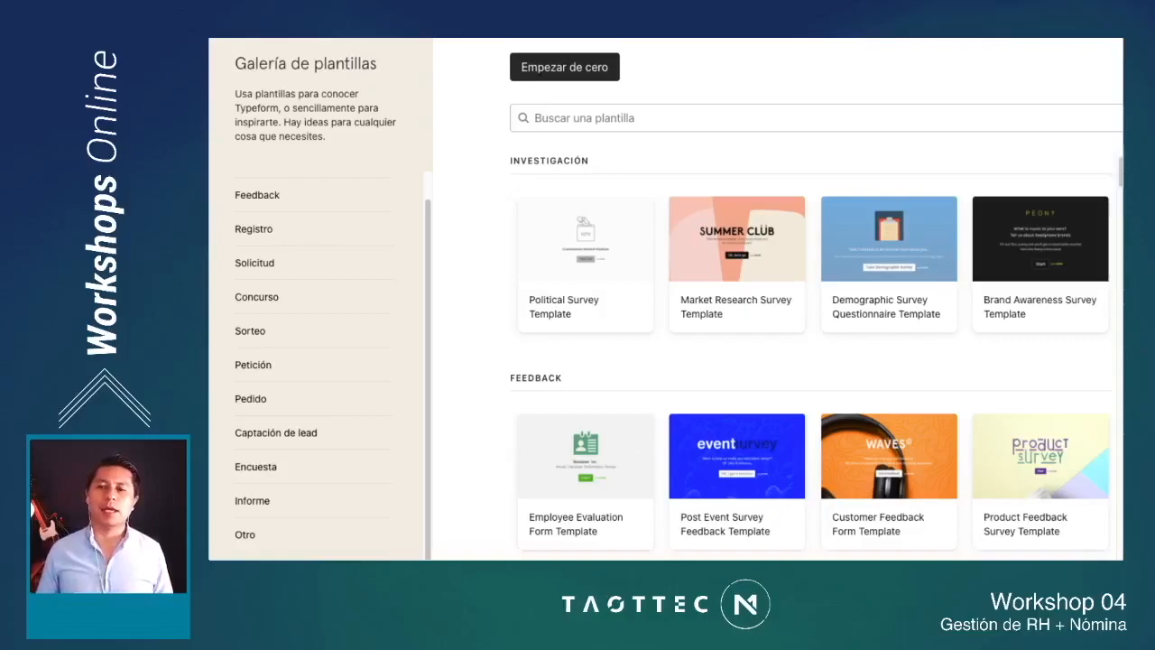
Step: Browse the template gallery, examining its categories and the survey templates under Investigación and Feedback
{"action": "scroll", "coordinate": [315, 360], "scroll_direction": "up", "scroll_amount": 1}
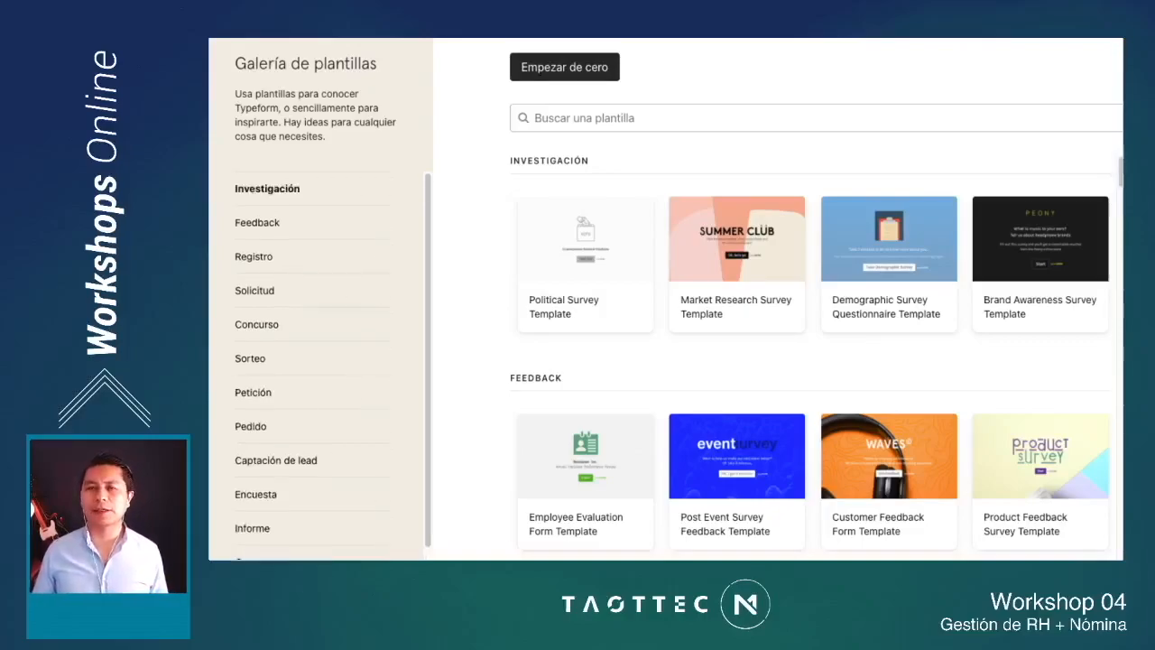
{"action": "scroll", "coordinate": [812, 360], "scroll_direction": "down", "scroll_amount": 2}
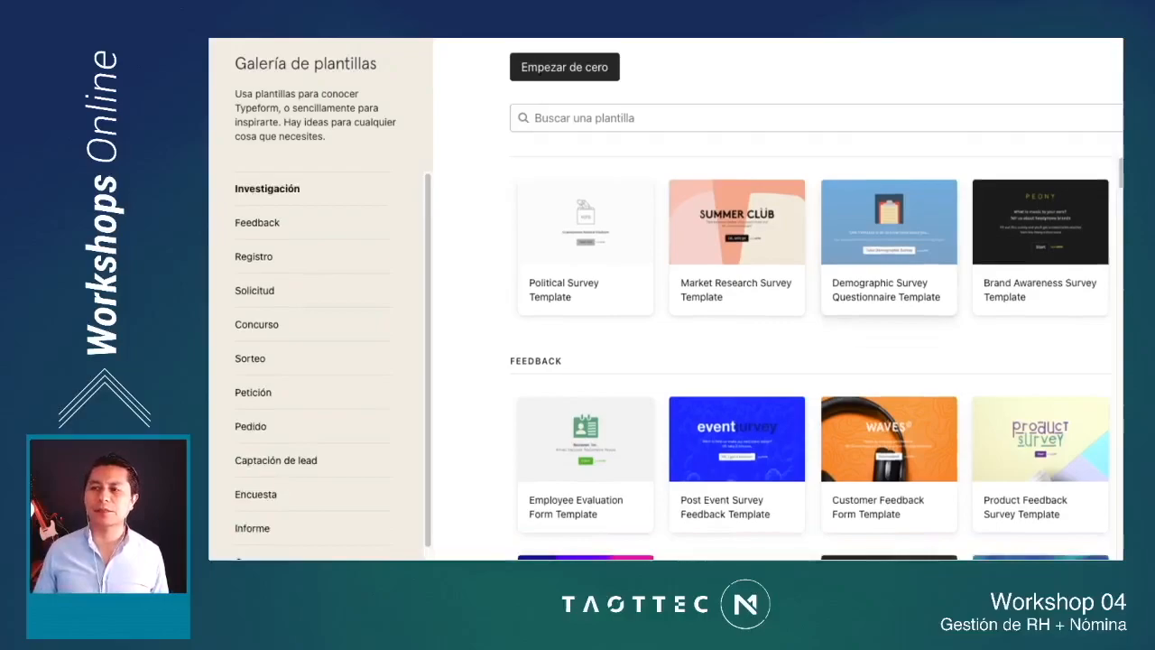
{"action": "scroll", "coordinate": [811, 357], "scroll_direction": "down", "scroll_amount": 1}
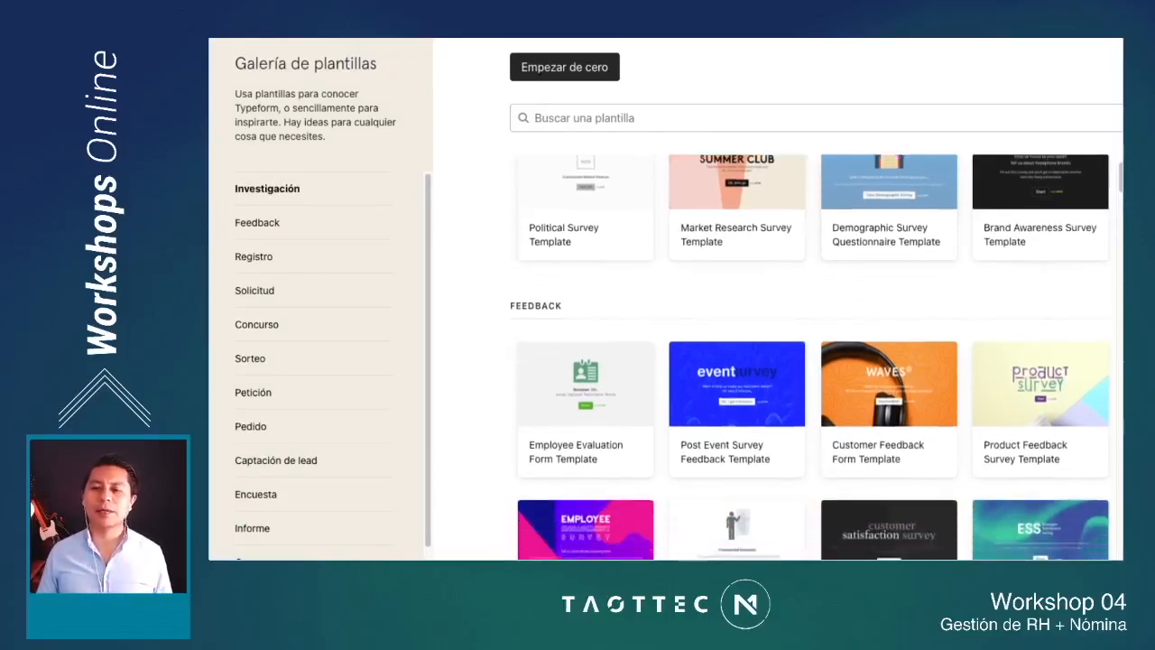
{"action": "scroll", "coordinate": [810, 358], "scroll_direction": "down", "scroll_amount": 1}
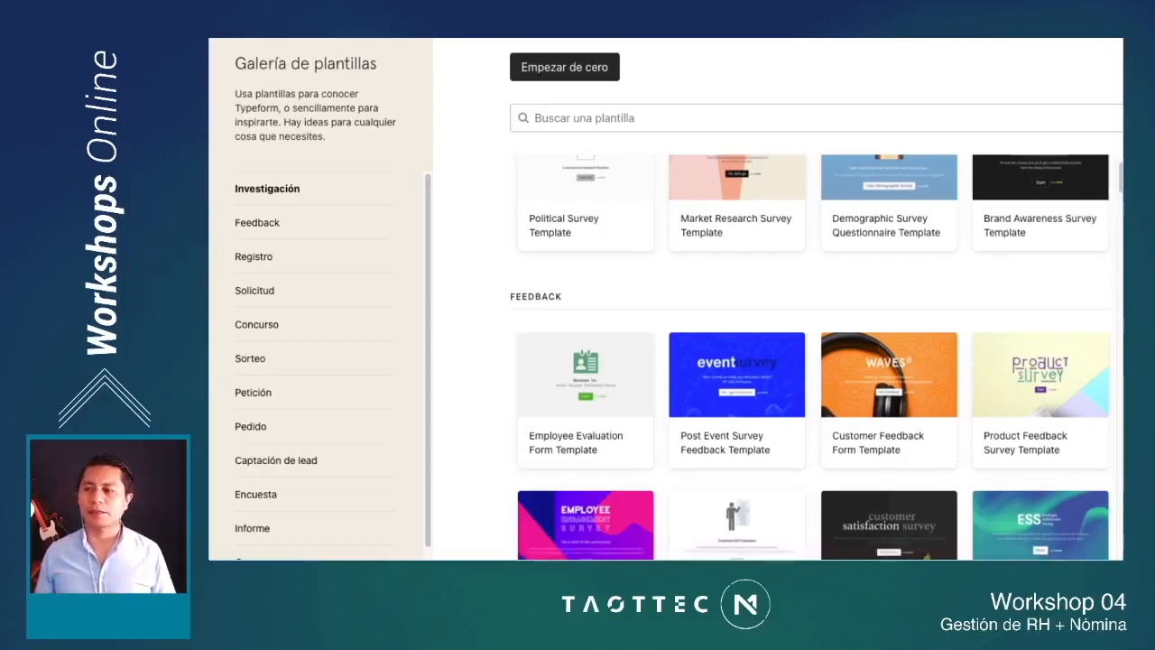
{"action": "scroll", "coordinate": [810, 357], "scroll_direction": "down", "scroll_amount": 3}
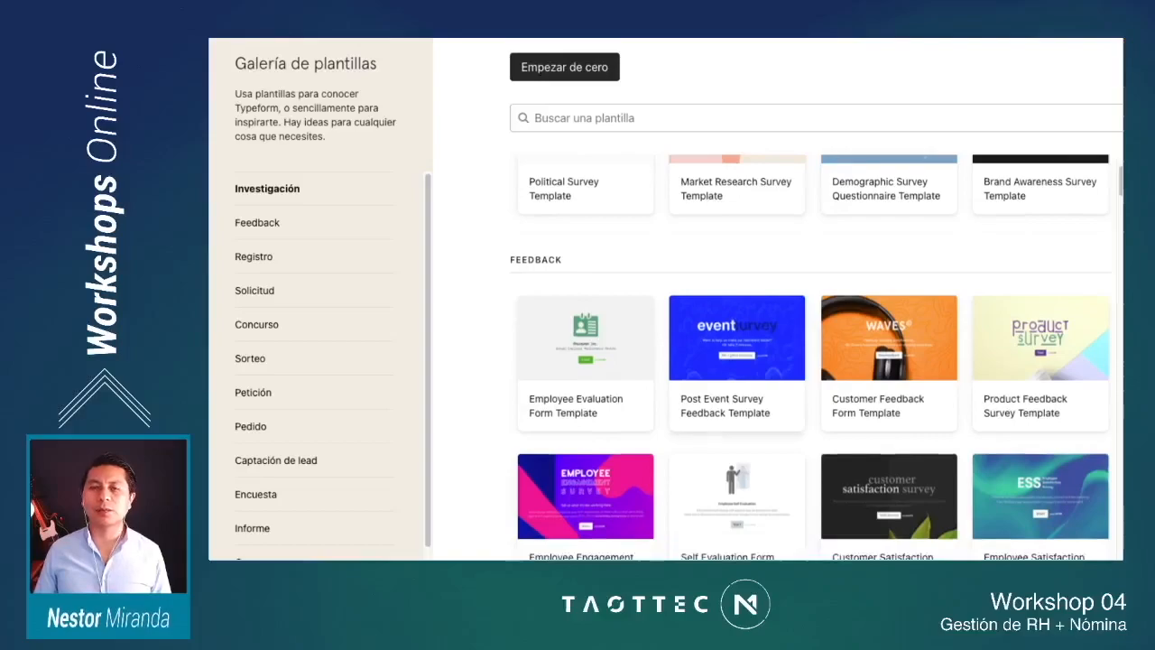
{"action": "scroll", "coordinate": [810, 358], "scroll_direction": "down", "scroll_amount": 4}
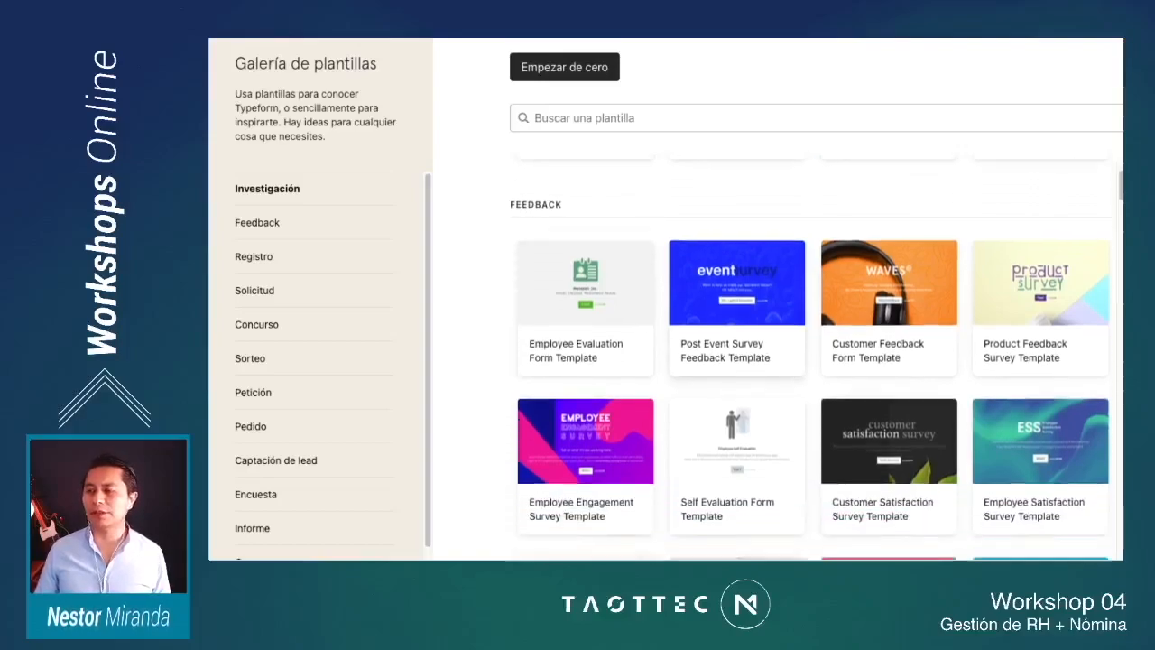
{"action": "scroll", "coordinate": [810, 358], "scroll_direction": "down", "scroll_amount": 5}
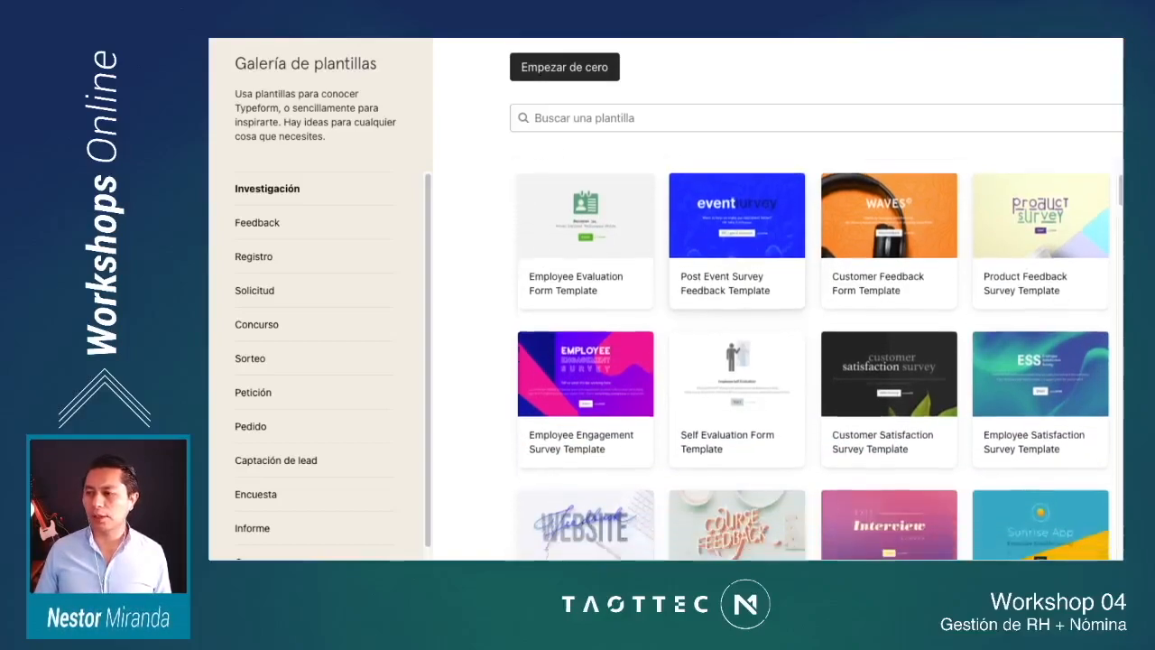
{"action": "scroll", "coordinate": [810, 357], "scroll_direction": "down", "scroll_amount": 2}
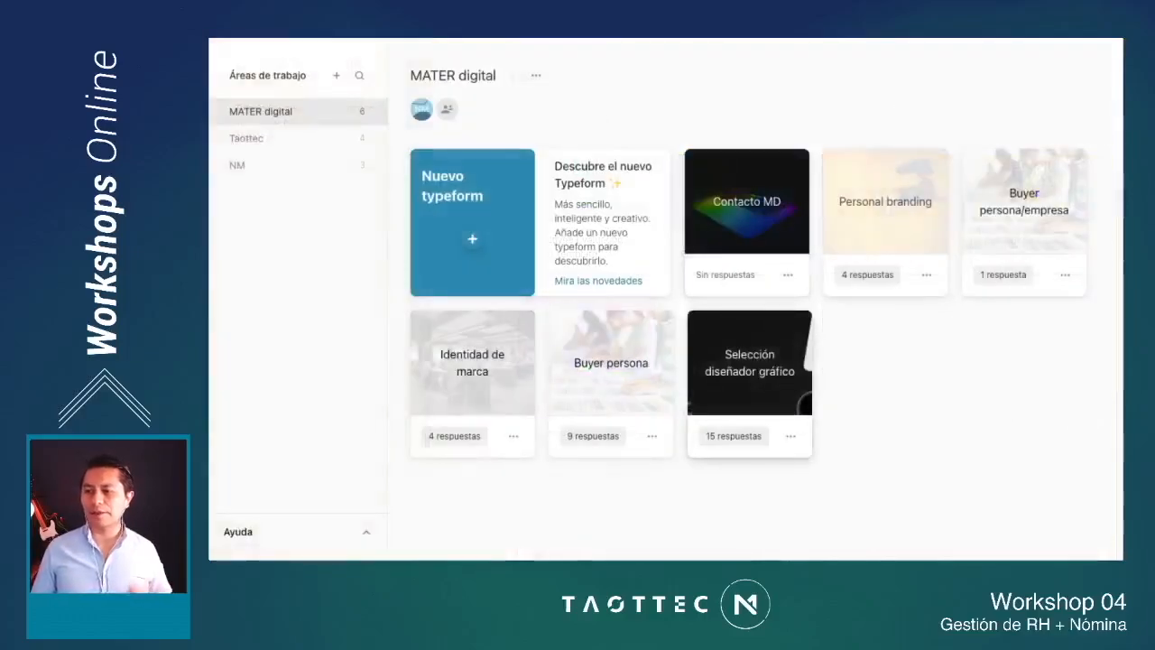
Step: Open the "Selección diseñador gráfico" typeform and review the question types that can be added to its content
{"action": "left_click", "coordinate": [750, 363]}
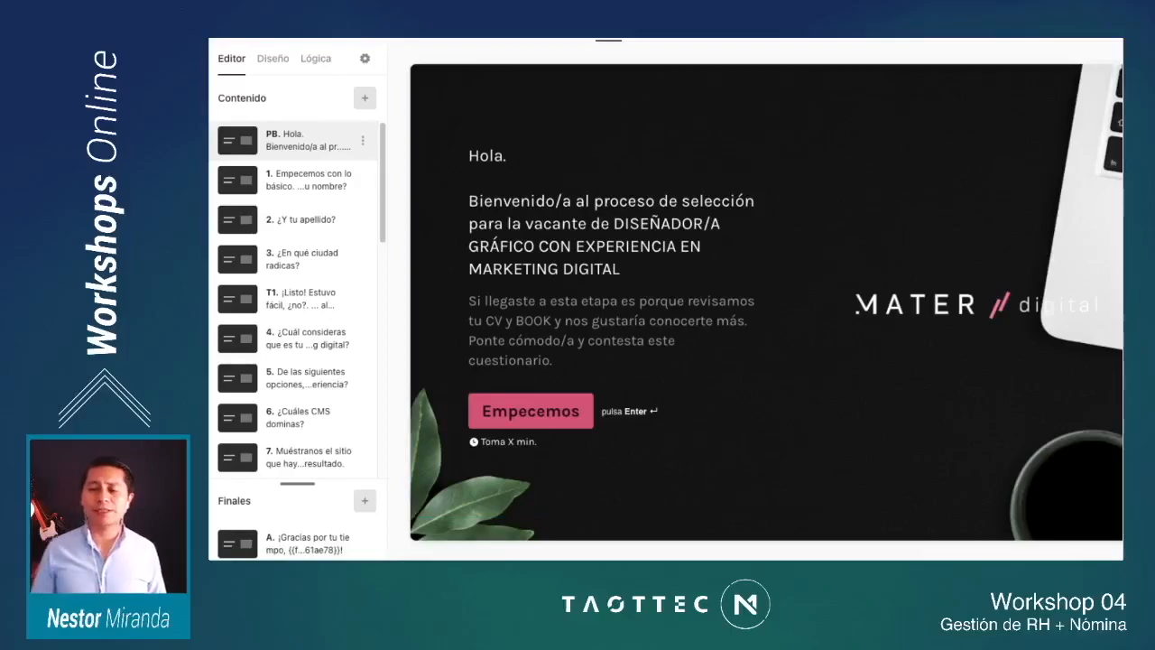
{"action": "left_click", "coordinate": [364, 97]}
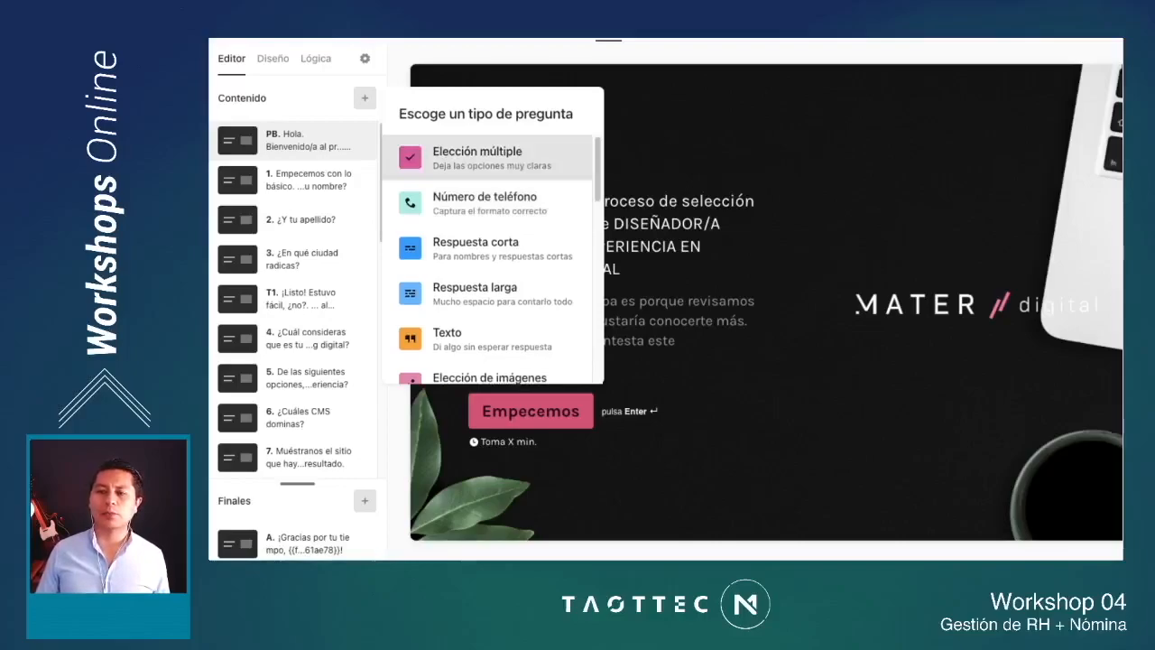
{"action": "scroll", "coordinate": [487, 194], "scroll_direction": "down", "scroll_amount": 1}
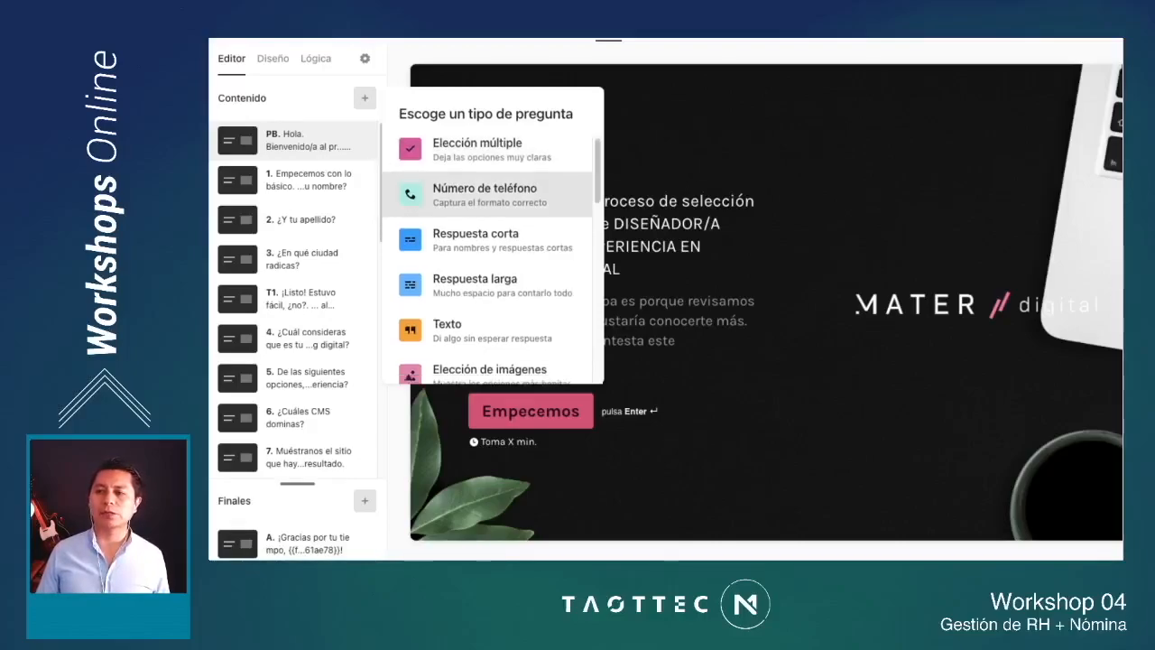
{"action": "scroll", "coordinate": [487, 248], "scroll_direction": "down", "scroll_amount": 1}
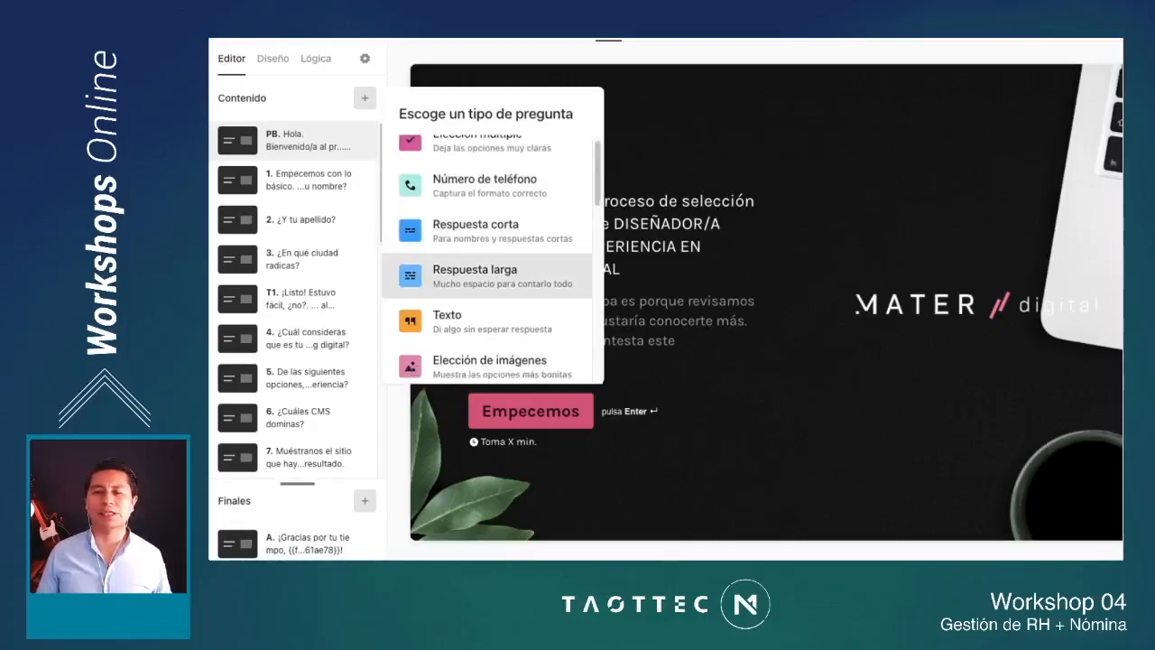
{"action": "scroll", "coordinate": [488, 275], "scroll_direction": "down", "scroll_amount": 2}
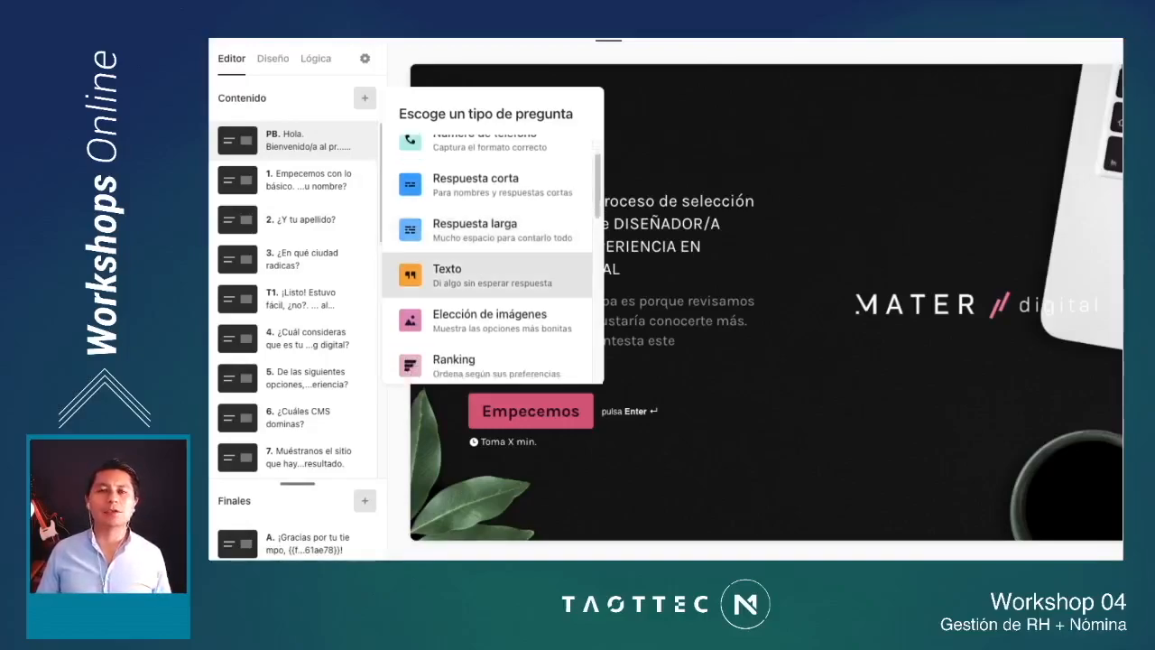
{"action": "scroll", "coordinate": [487, 280], "scroll_direction": "down", "scroll_amount": 2}
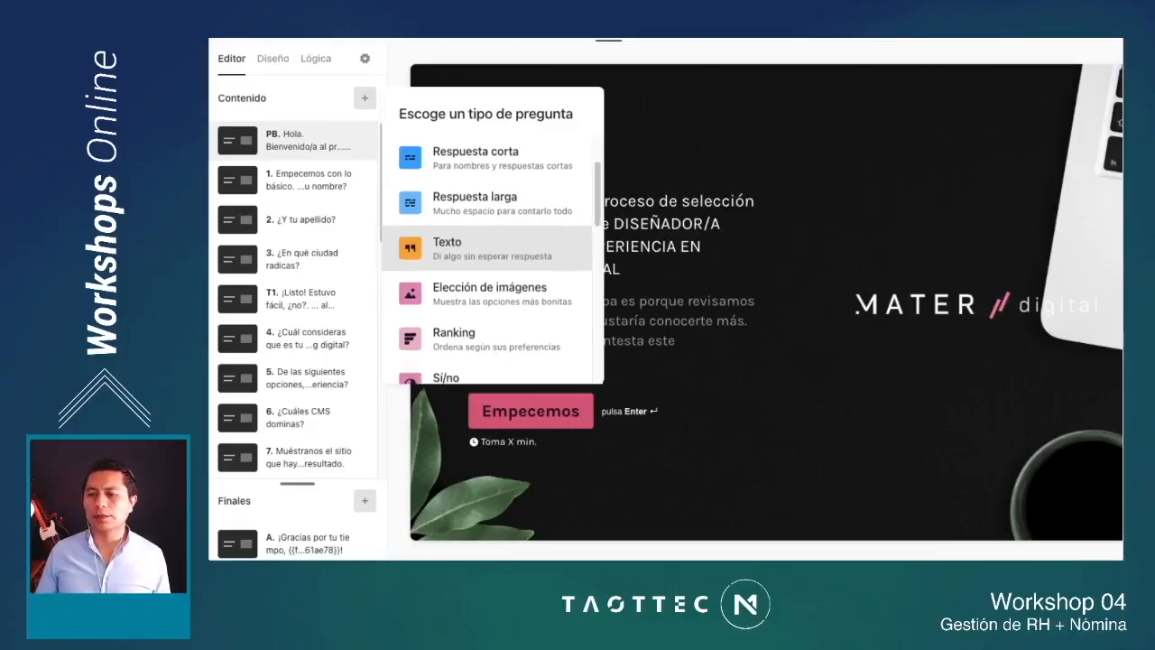
{"action": "scroll", "coordinate": [487, 260], "scroll_direction": "down", "scroll_amount": 3}
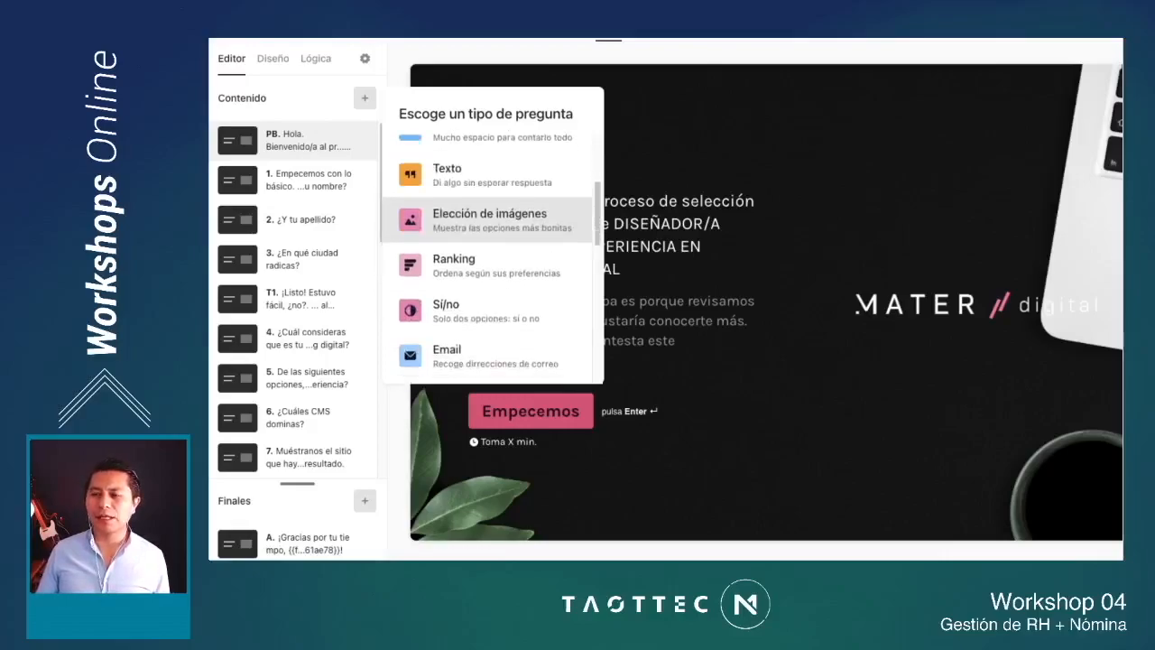
{"action": "scroll", "coordinate": [488, 259], "scroll_direction": "down", "scroll_amount": 3}
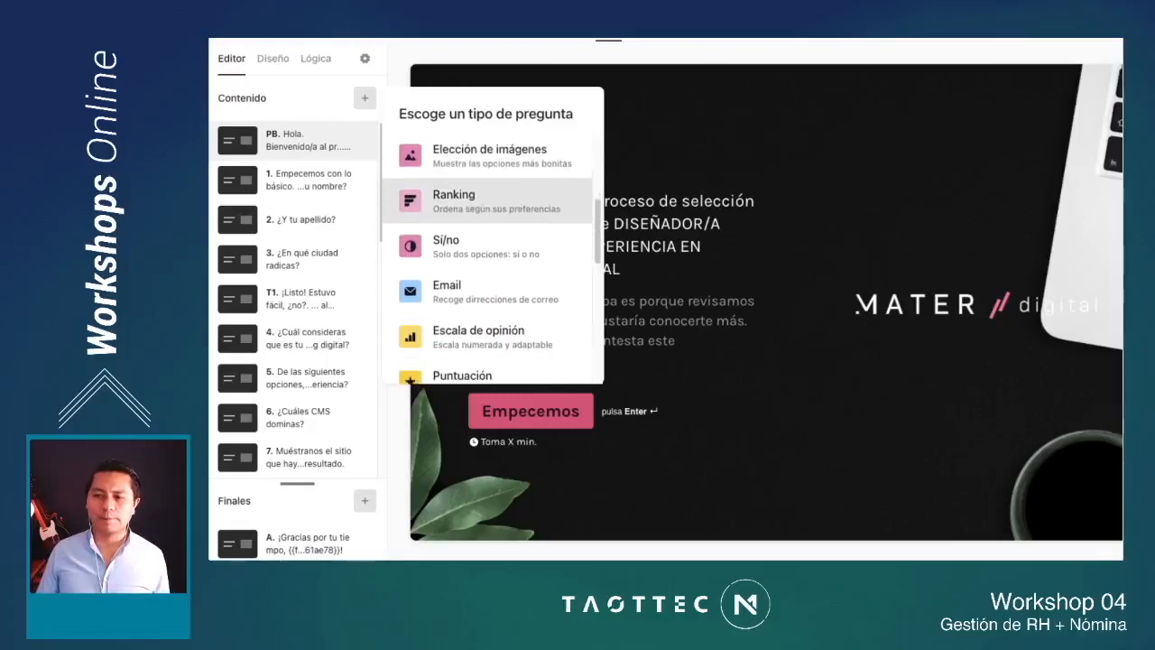
{"action": "scroll", "coordinate": [487, 226], "scroll_direction": "down", "scroll_amount": 2}
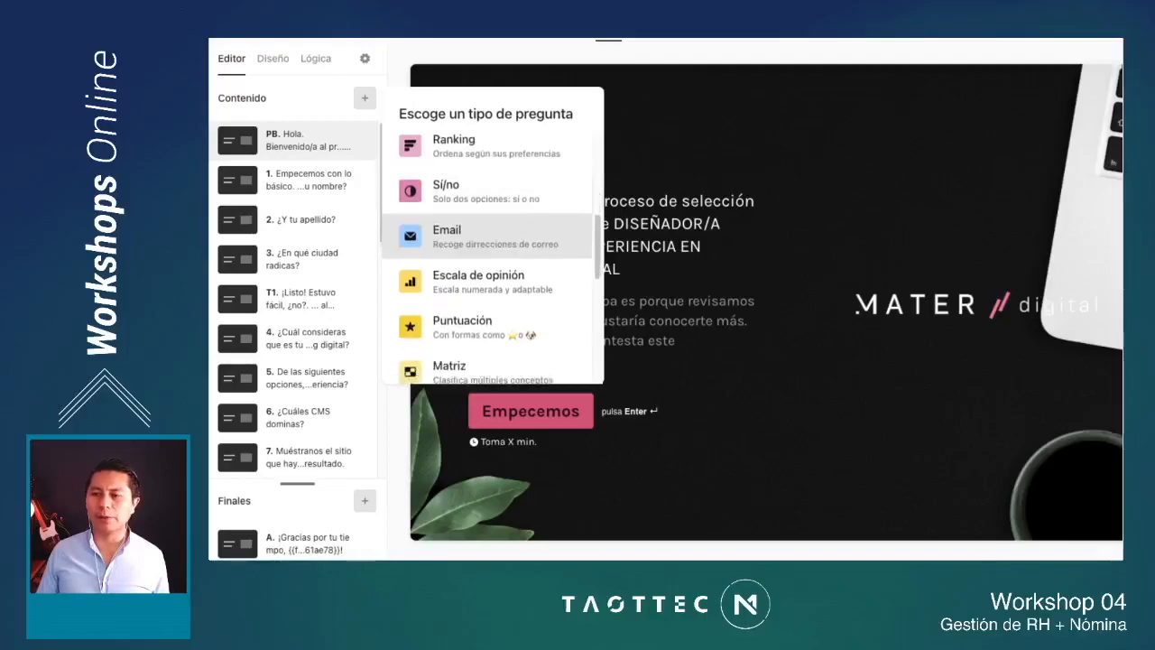
{"action": "scroll", "coordinate": [487, 225], "scroll_direction": "down", "scroll_amount": 1}
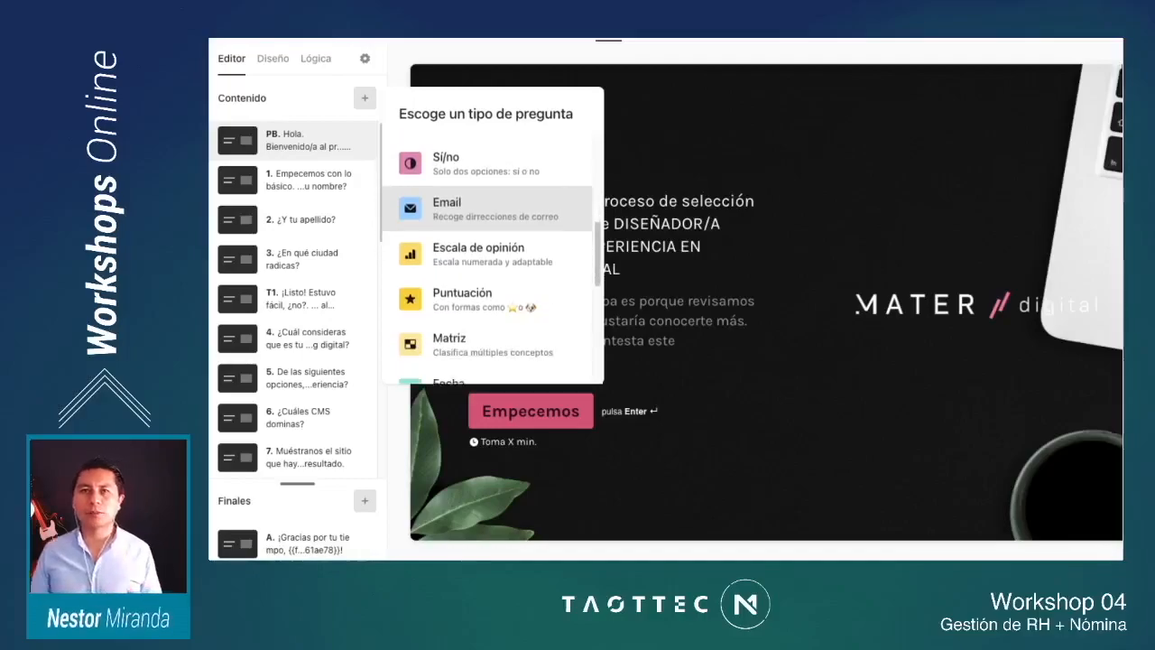
{"action": "scroll", "coordinate": [487, 226], "scroll_direction": "down", "scroll_amount": 1}
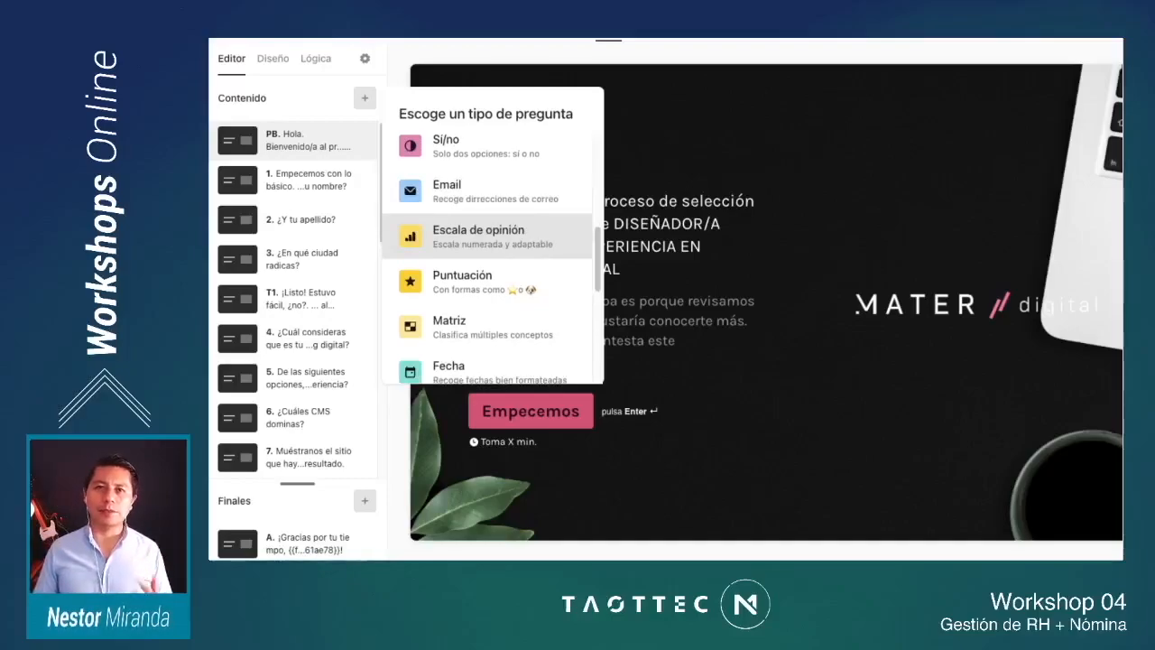
{"action": "scroll", "coordinate": [487, 226], "scroll_direction": "down", "scroll_amount": 1}
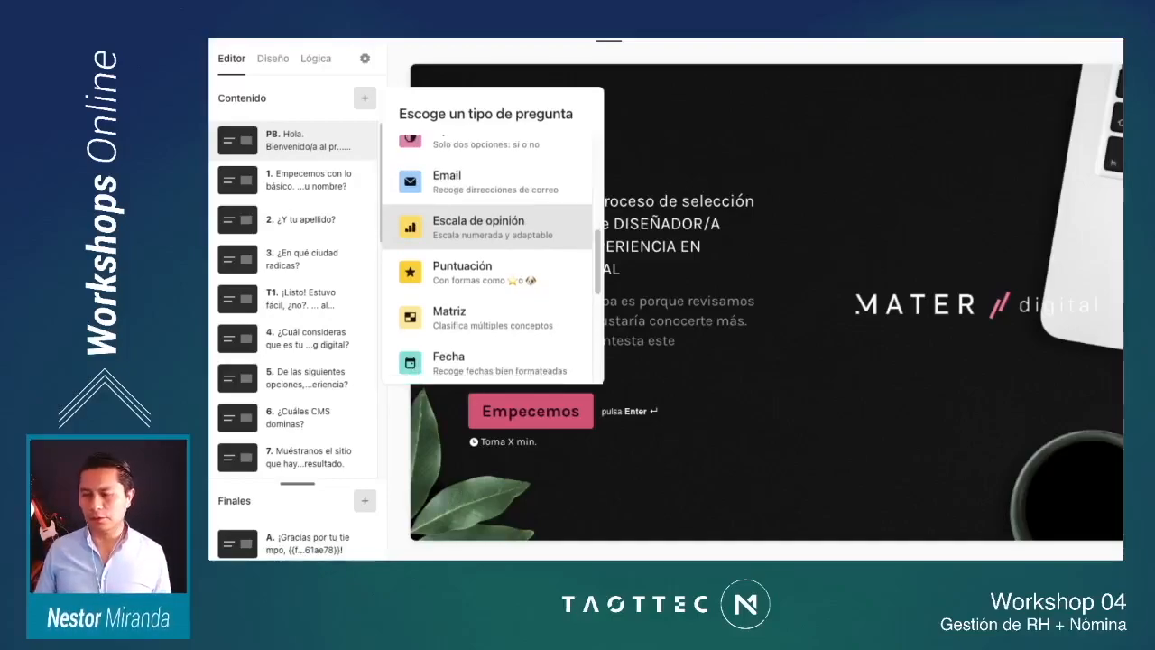
{"action": "scroll", "coordinate": [487, 226], "scroll_direction": "down", "scroll_amount": 4}
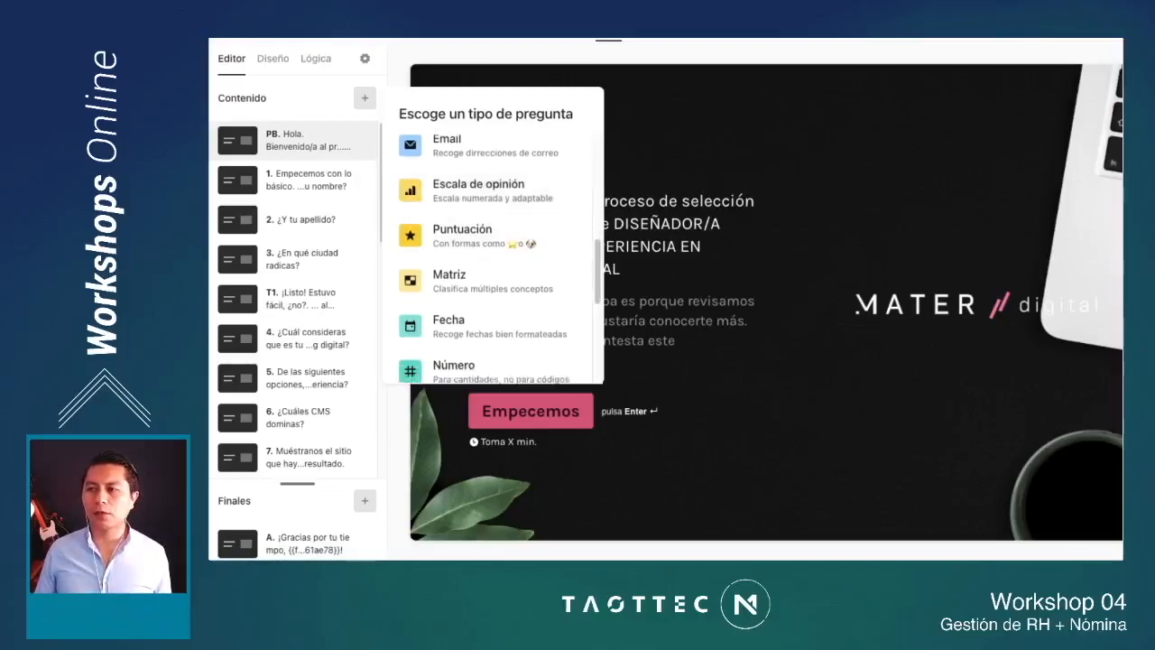
{"action": "scroll", "coordinate": [487, 275], "scroll_direction": "down", "scroll_amount": 1}
{"action": "scroll", "coordinate": [487, 226], "scroll_direction": "down", "scroll_amount": 2}
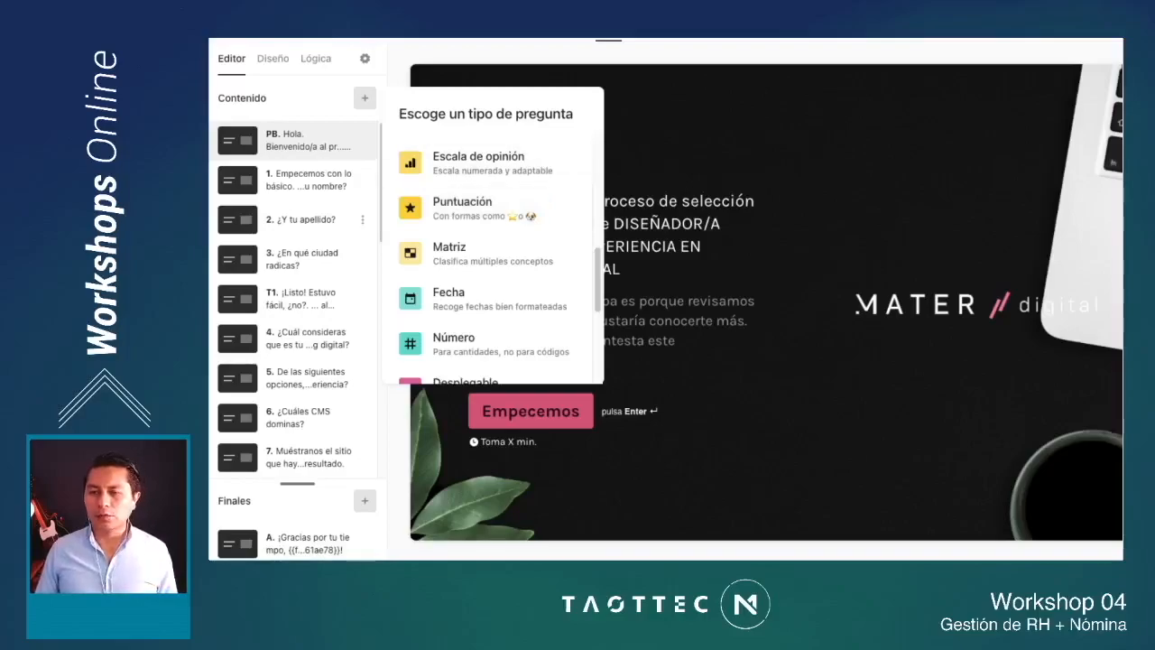
{"action": "scroll", "coordinate": [293, 298], "scroll_direction": "down", "scroll_amount": 2}
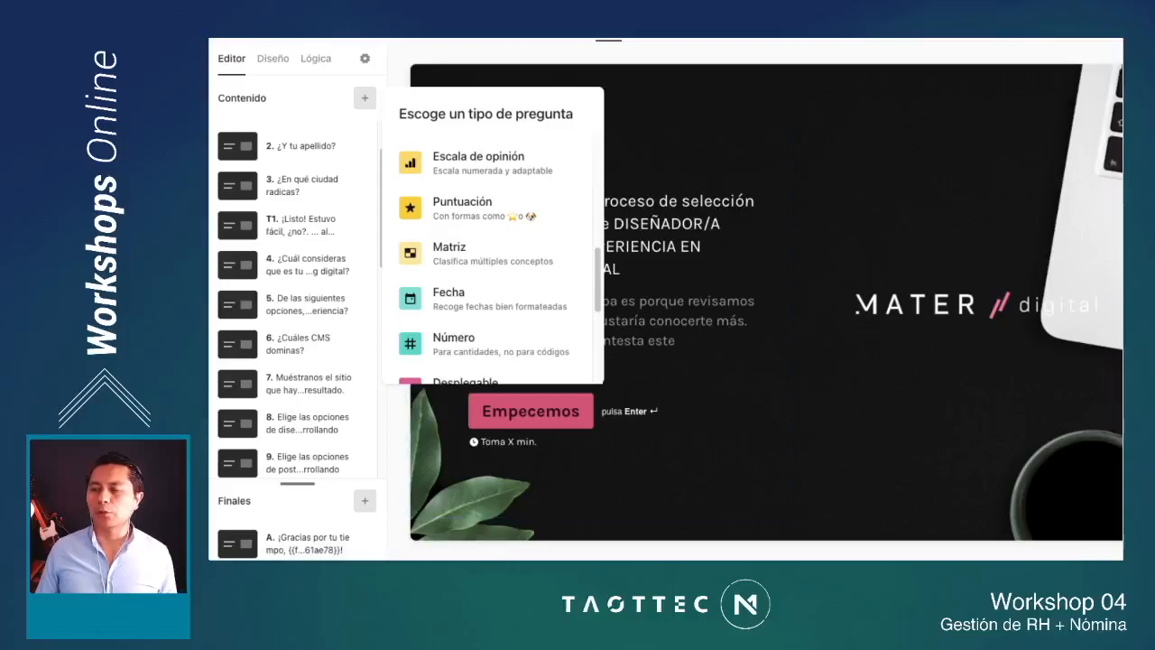
{"action": "left_click", "coordinate": [365, 99]}
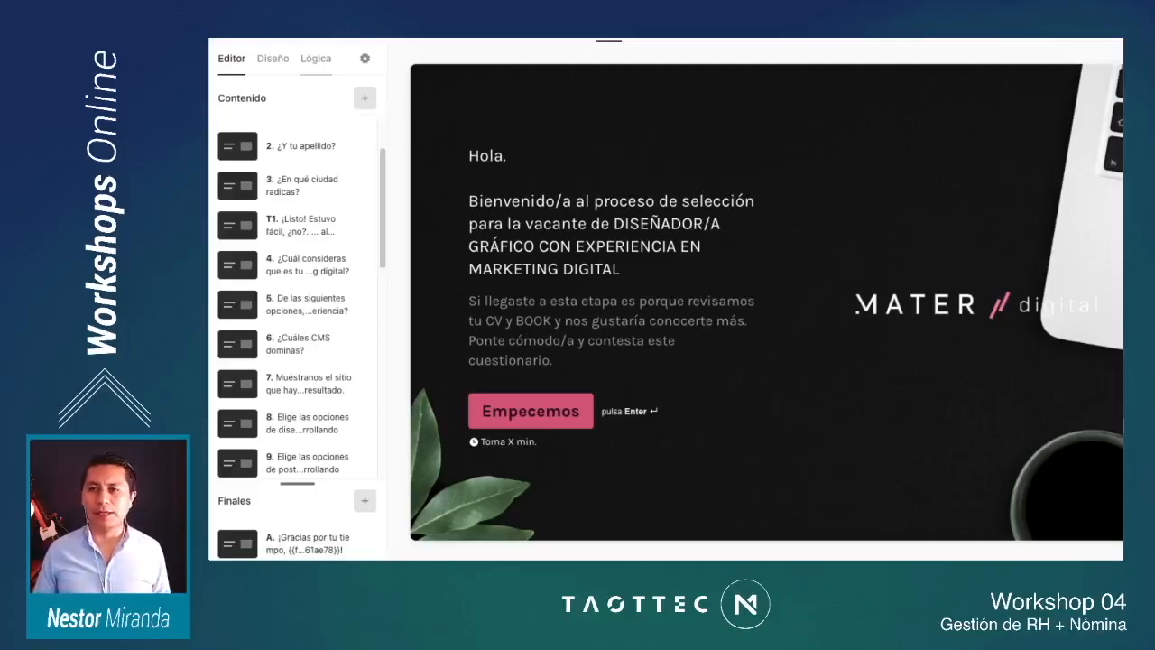
Step: Open the form's logic map and examine how the questions branch from the welcome screen through question 17
{"action": "left_click", "coordinate": [316, 59]}
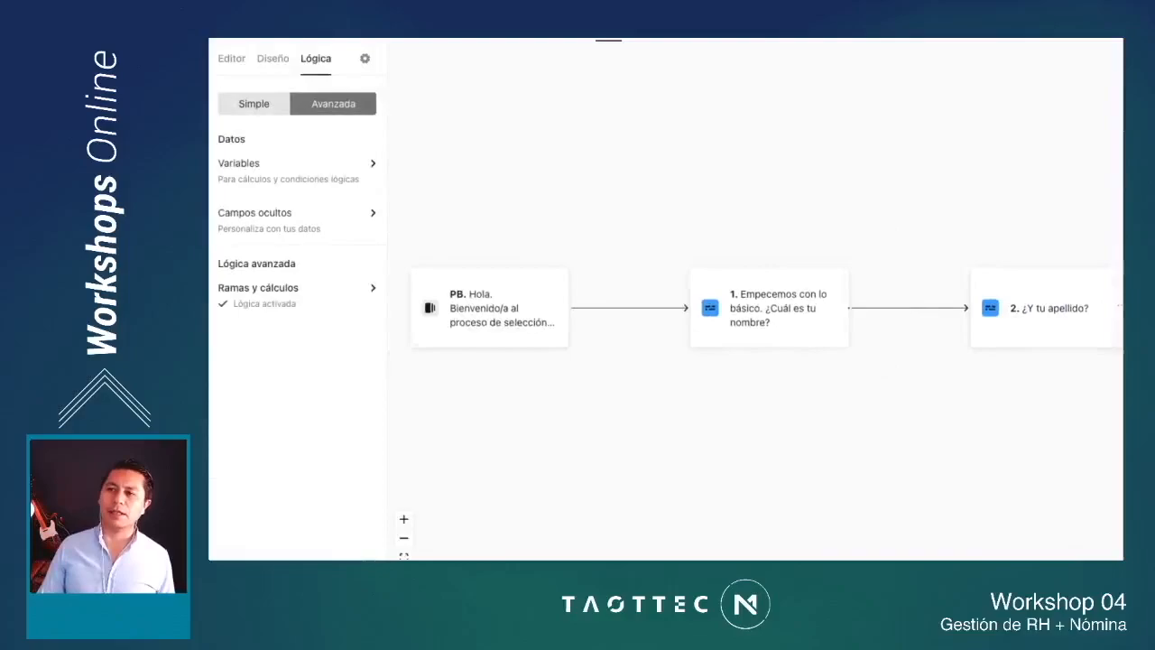
{"action": "scroll", "coordinate": [633, 286], "scroll_direction": "down", "scroll_amount": 2}
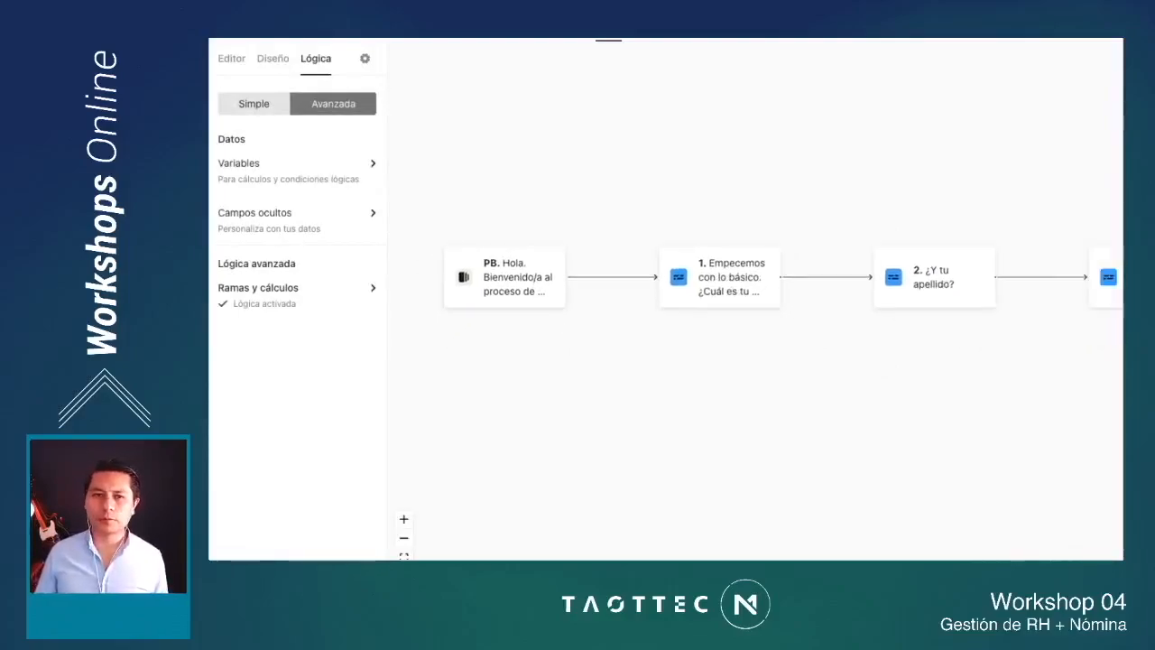
{"action": "scroll", "coordinate": [633, 286], "scroll_direction": "right", "scroll_amount": 2}
{"action": "scroll", "coordinate": [665, 286], "scroll_direction": "down", "scroll_amount": 2}
{"action": "scroll", "coordinate": [665, 286], "scroll_direction": "right", "scroll_amount": 4}
{"action": "scroll", "coordinate": [722, 286], "scroll_direction": "down", "scroll_amount": 1}
{"action": "scroll", "coordinate": [755, 286], "scroll_direction": "right", "scroll_amount": 8}
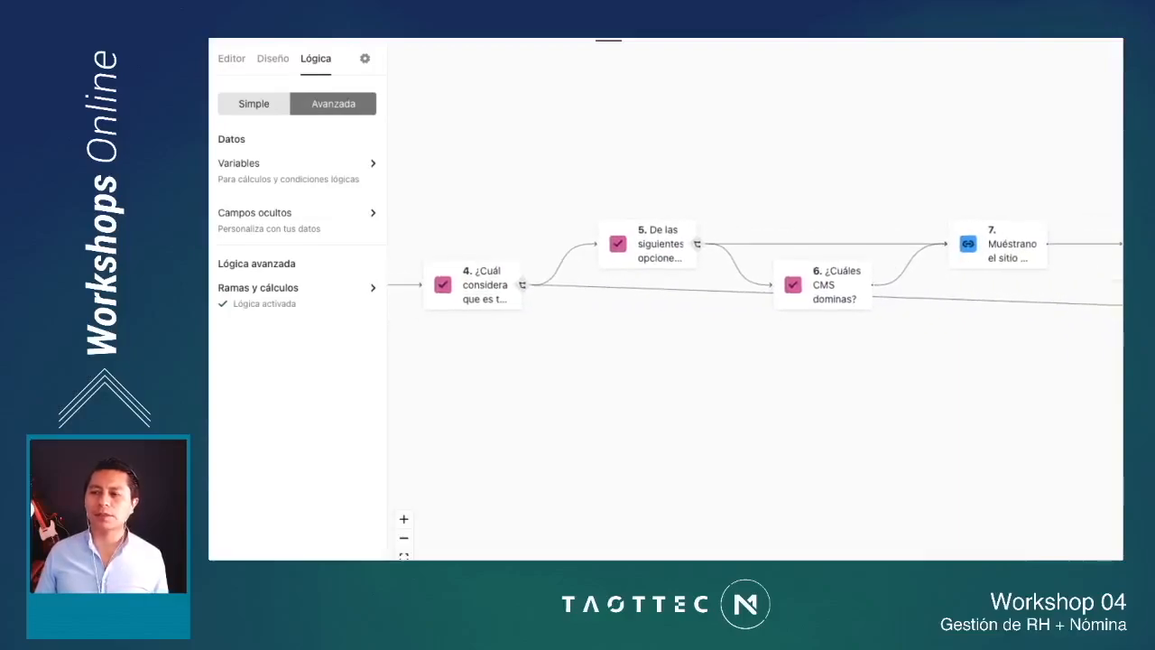
{"action": "scroll", "coordinate": [631, 270], "scroll_direction": "down", "scroll_amount": 3}
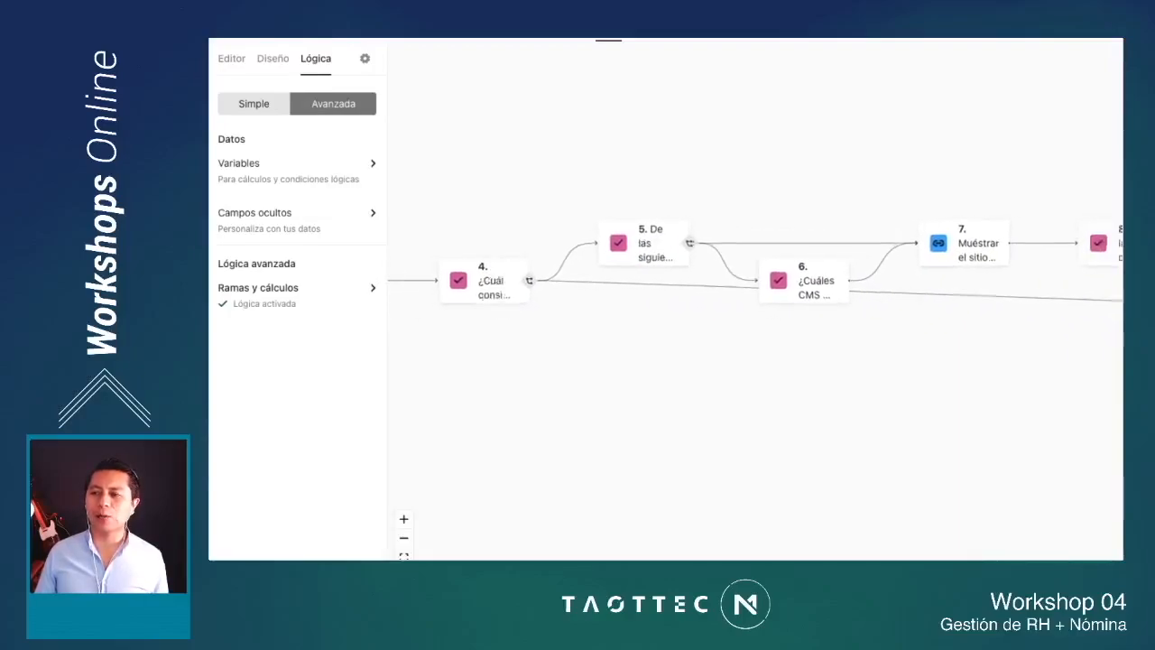
{"action": "scroll", "coordinate": [665, 286], "scroll_direction": "down", "scroll_amount": 3}
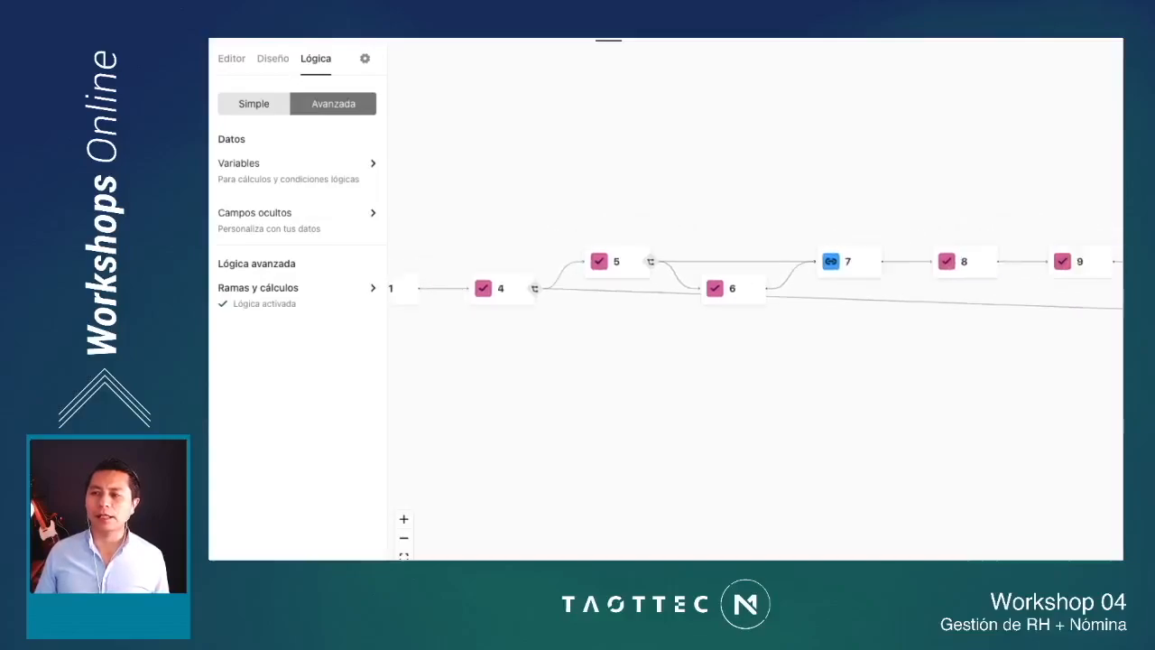
{"action": "scroll", "coordinate": [756, 286], "scroll_direction": "right", "scroll_amount": 2}
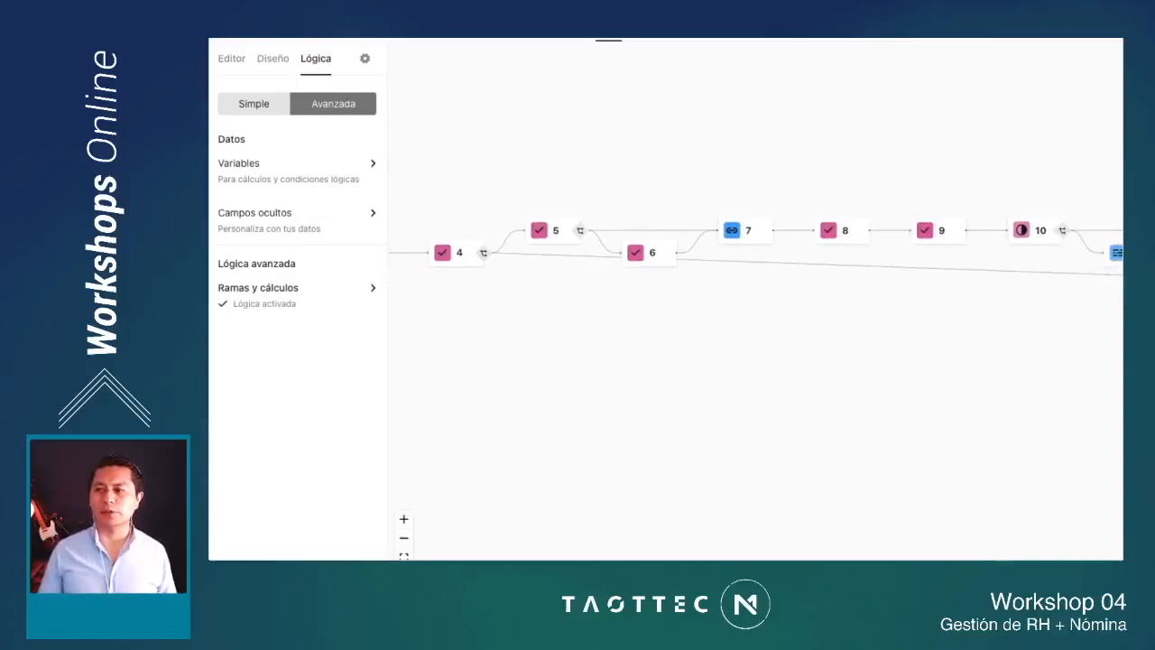
{"action": "scroll", "coordinate": [755, 286], "scroll_direction": "left", "scroll_amount": 2}
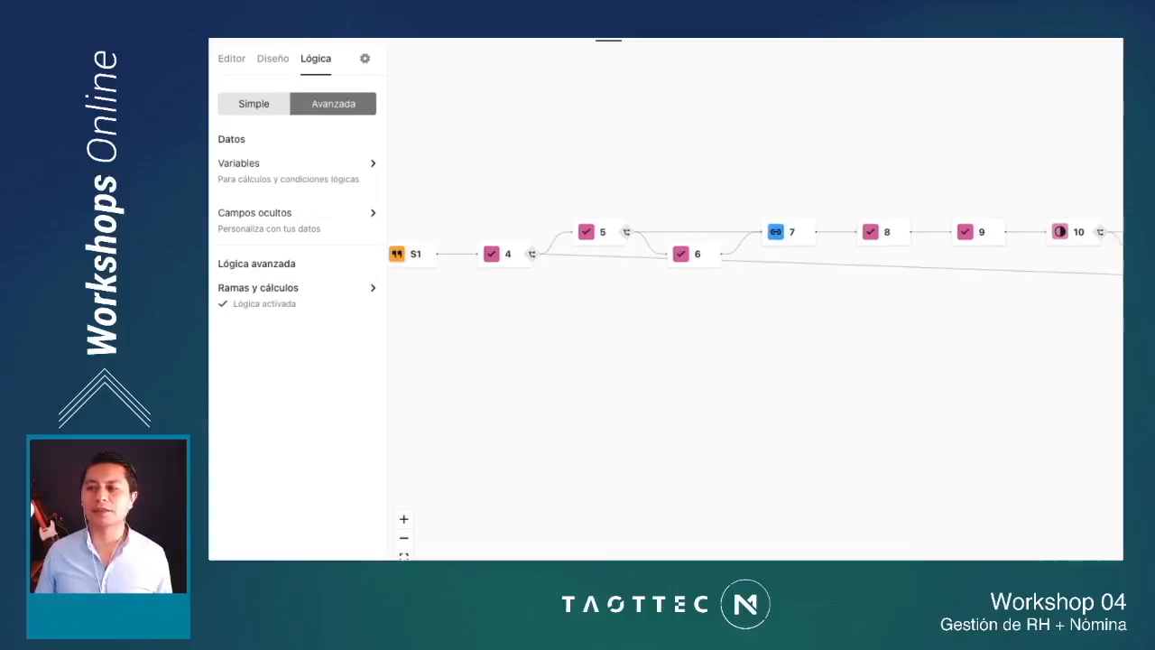
{"action": "scroll", "coordinate": [755, 271], "scroll_direction": "right", "scroll_amount": 5}
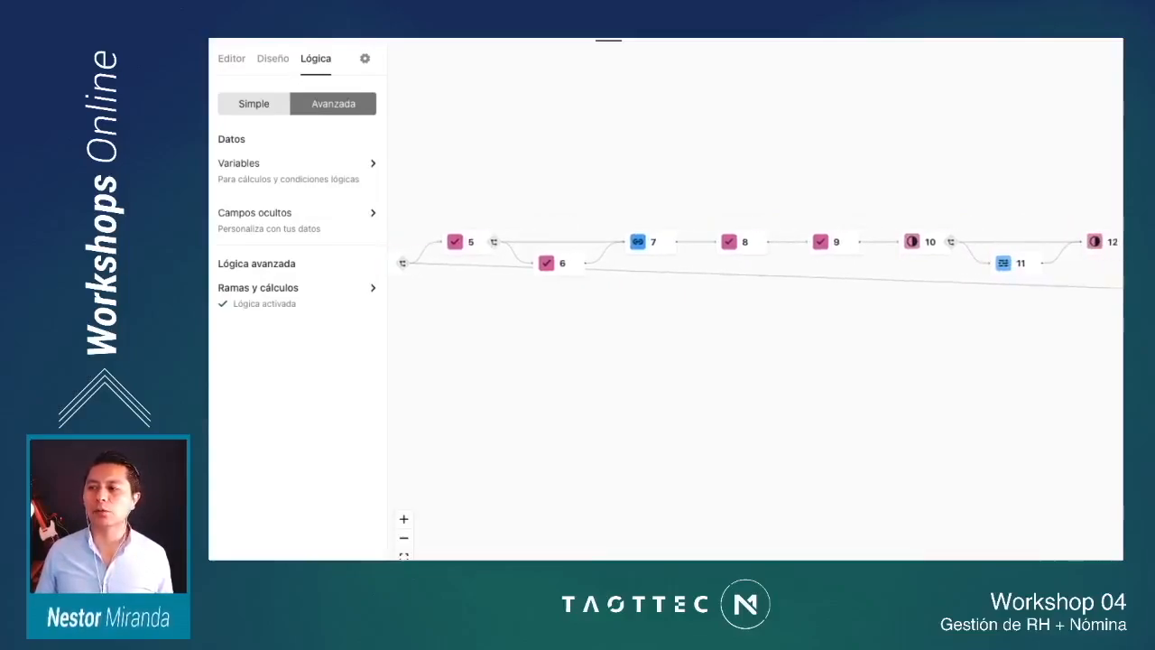
{"action": "scroll", "coordinate": [755, 253], "scroll_direction": "right", "scroll_amount": 6}
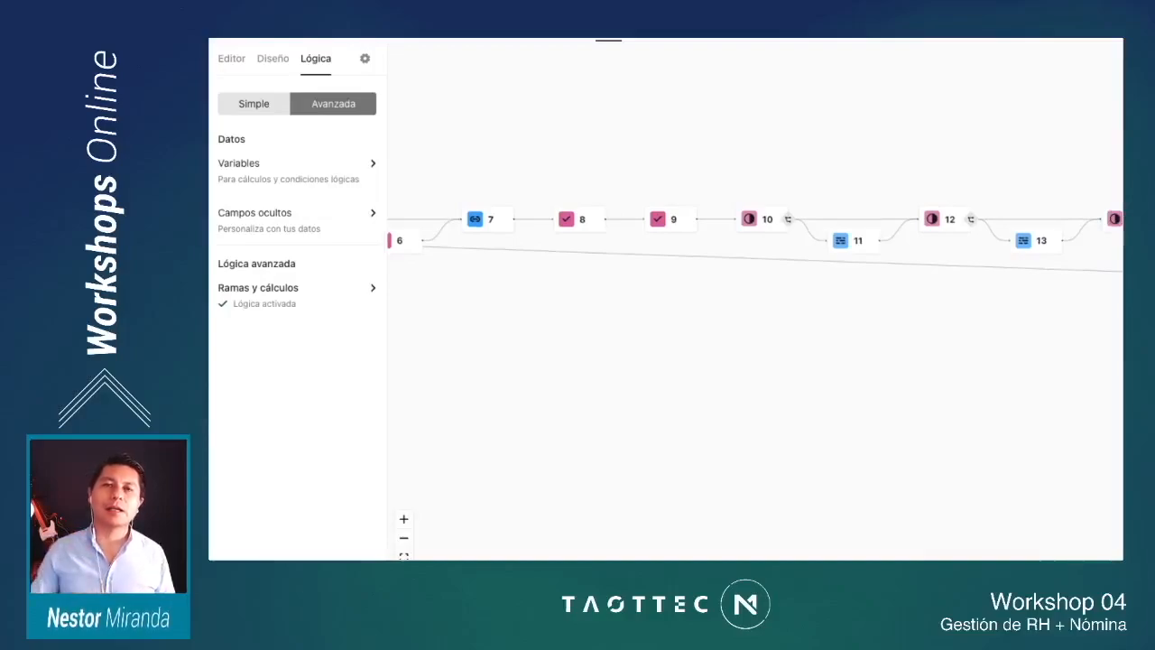
{"action": "scroll", "coordinate": [755, 252], "scroll_direction": "down", "scroll_amount": 4}
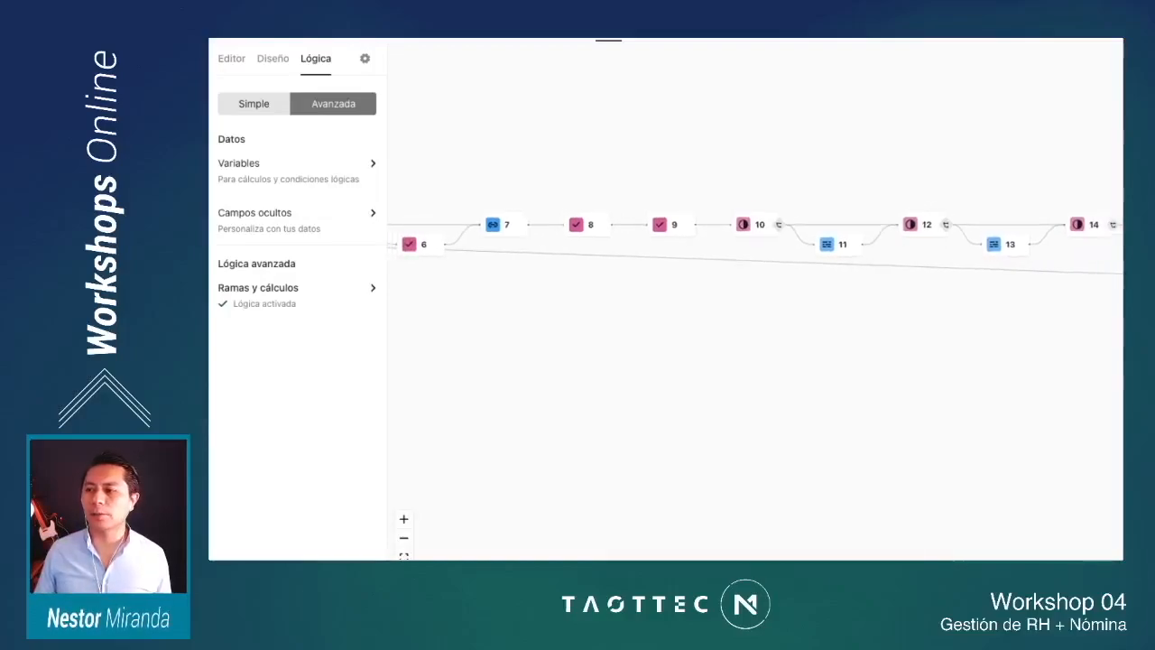
{"action": "scroll", "coordinate": [755, 253], "scroll_direction": "right", "scroll_amount": 6}
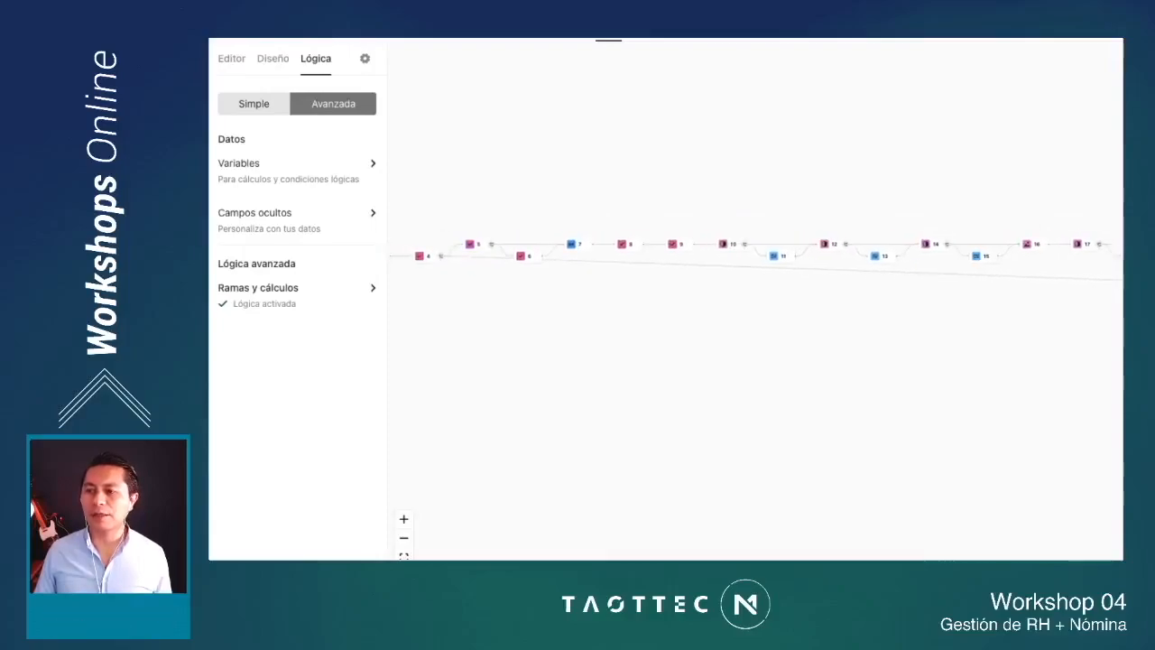
Step: Examine the rest of the logic map, following the branches from question 12 through question 23 and S2 to final screen A
{"action": "scroll", "coordinate": [755, 253], "scroll_direction": "right", "scroll_amount": 9}
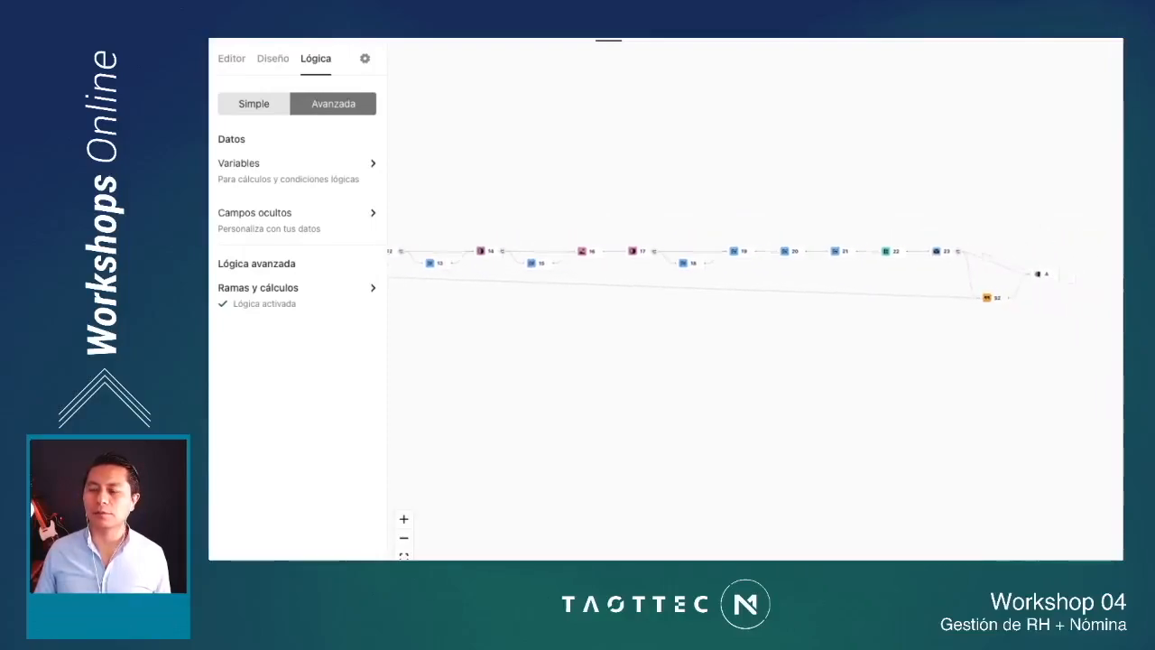
{"action": "scroll", "coordinate": [658, 257], "scroll_direction": "right", "scroll_amount": 2}
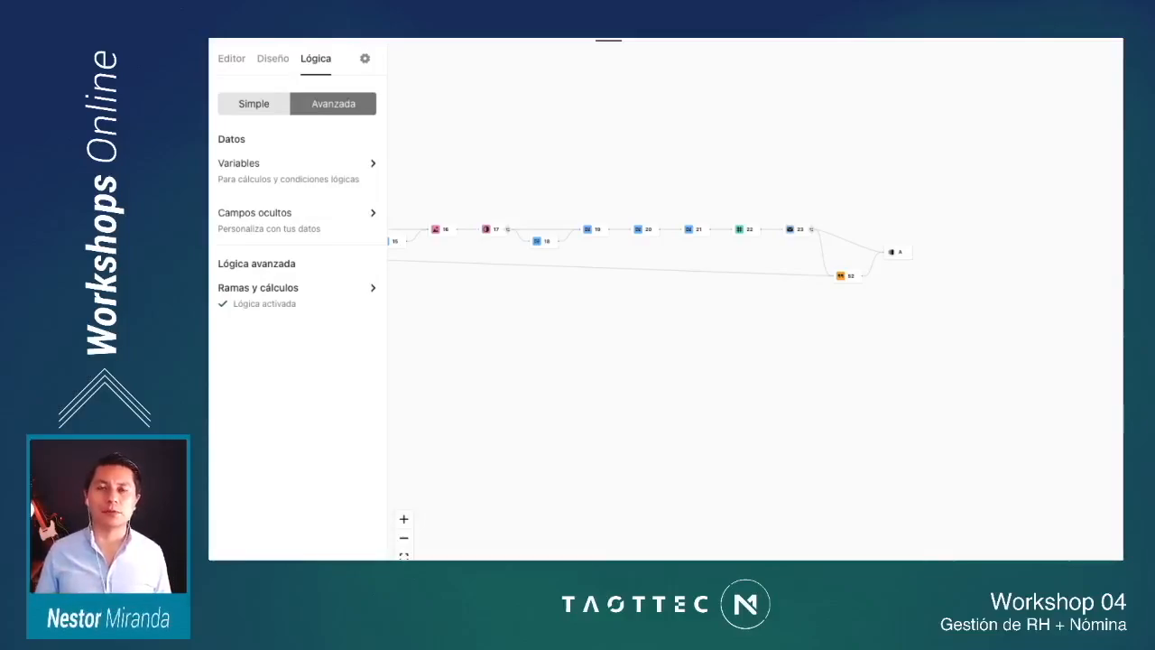
{"action": "scroll", "coordinate": [756, 271], "scroll_direction": "left", "scroll_amount": 1}
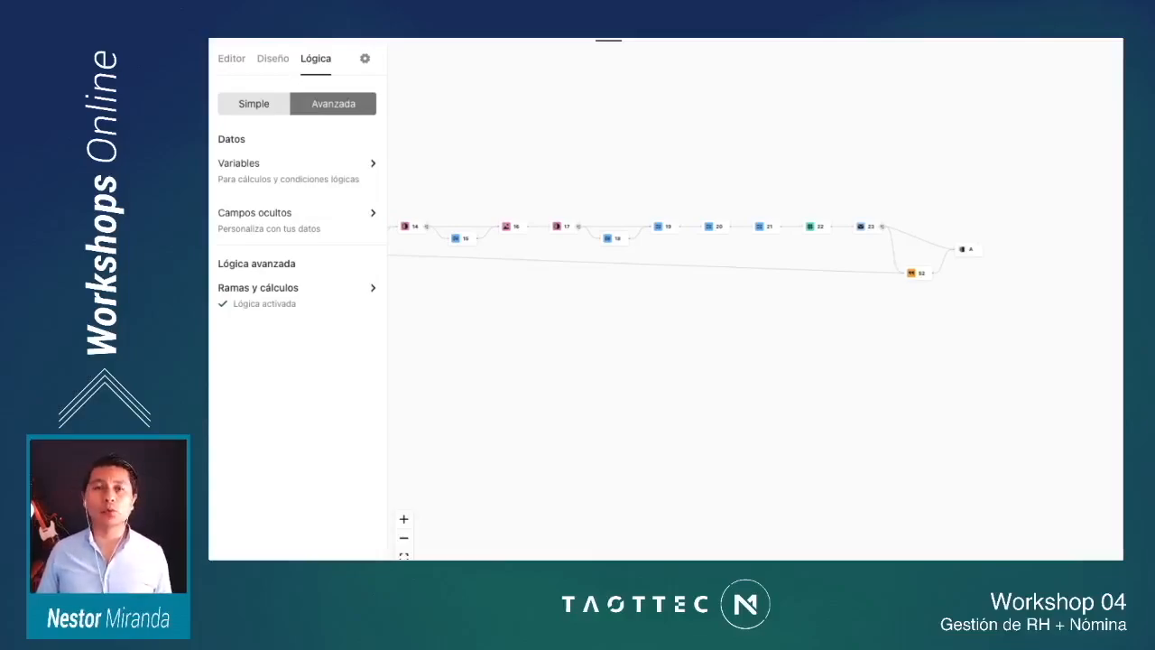
{"action": "scroll", "coordinate": [690, 281], "scroll_direction": "up", "scroll_amount": 4}
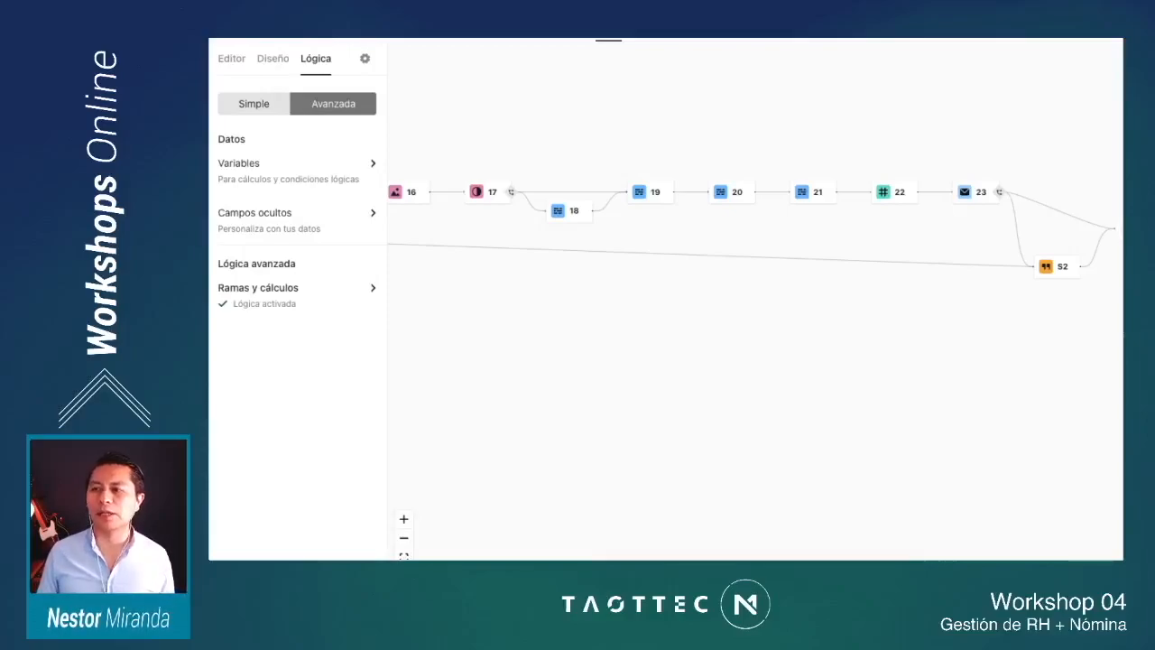
{"action": "scroll", "coordinate": [580, 216], "scroll_direction": "down", "scroll_amount": 1}
{"action": "scroll", "coordinate": [722, 237], "scroll_direction": "right", "scroll_amount": 1}
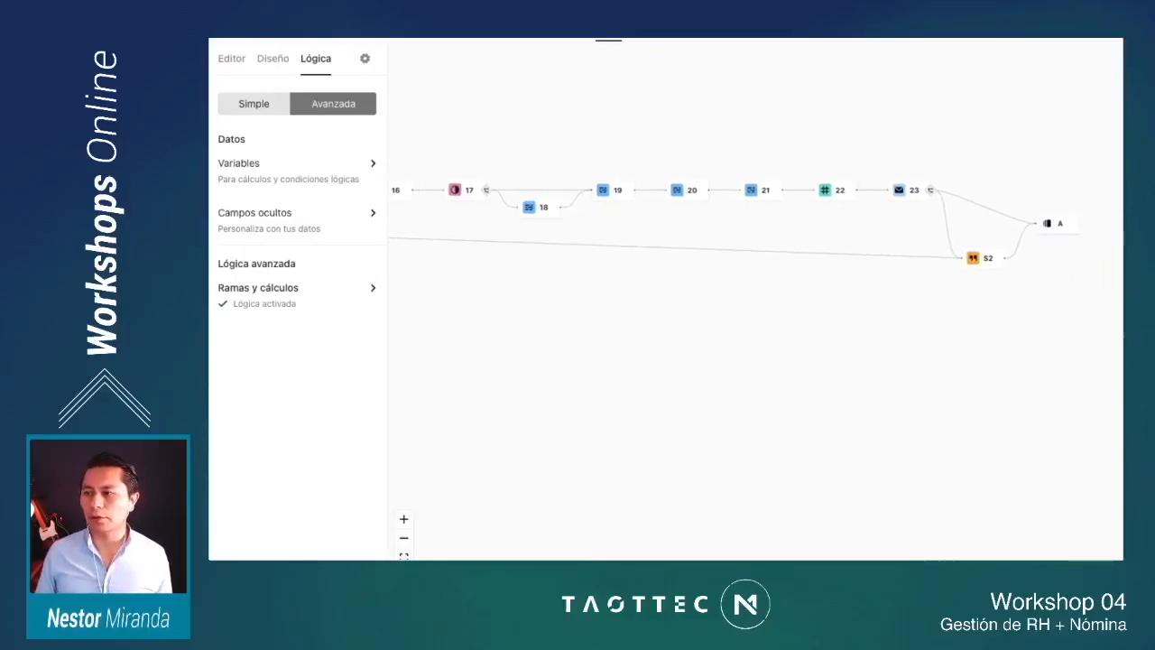
{"action": "scroll", "coordinate": [722, 237], "scroll_direction": "down", "scroll_amount": 2}
{"action": "scroll", "coordinate": [577, 245], "scroll_direction": "left", "scroll_amount": 3}
{"action": "scroll", "coordinate": [577, 246], "scroll_direction": "down", "scroll_amount": 1}
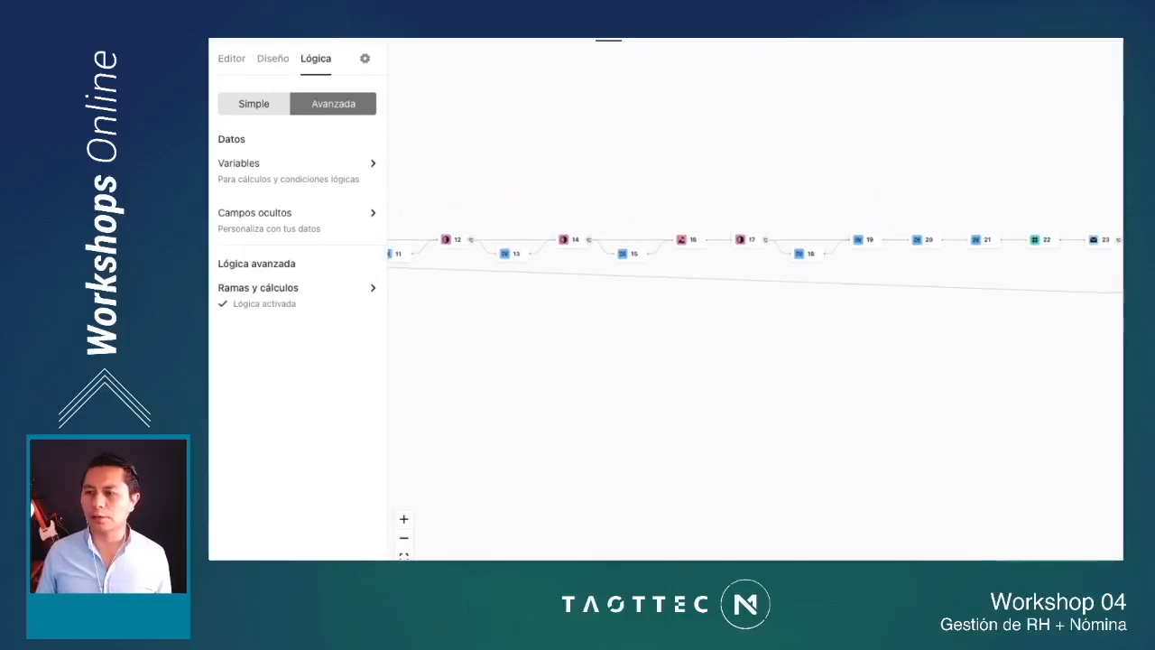
{"action": "scroll", "coordinate": [756, 253], "scroll_direction": "right", "scroll_amount": 2}
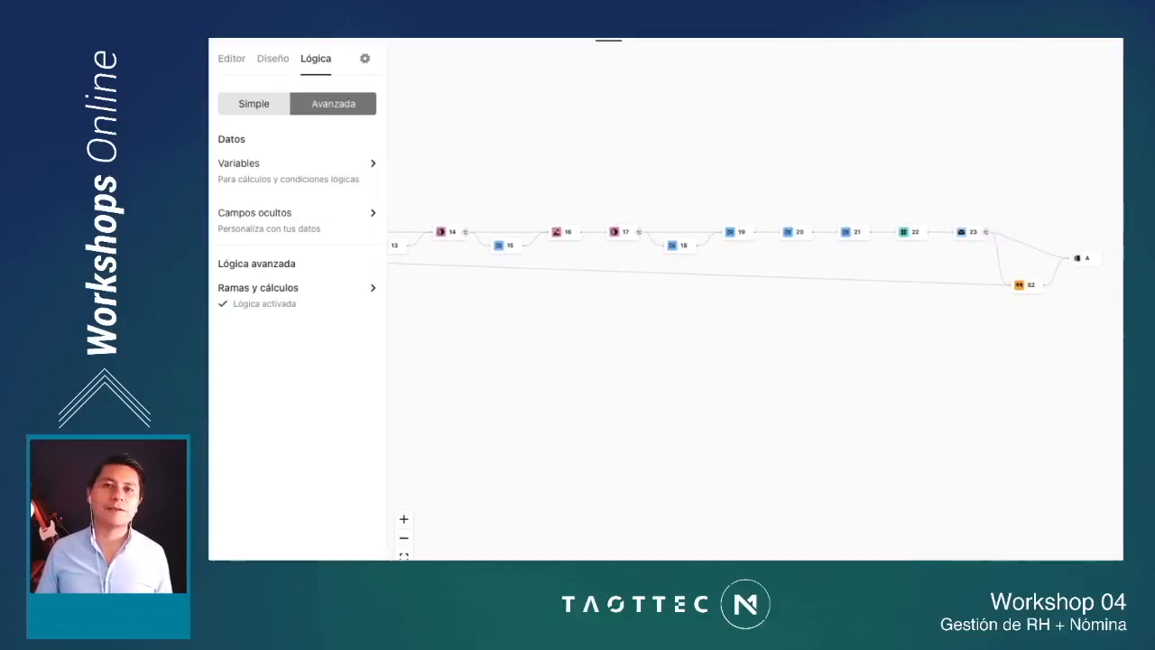
{"action": "scroll", "coordinate": [745, 311], "scroll_direction": "down", "scroll_amount": 1}
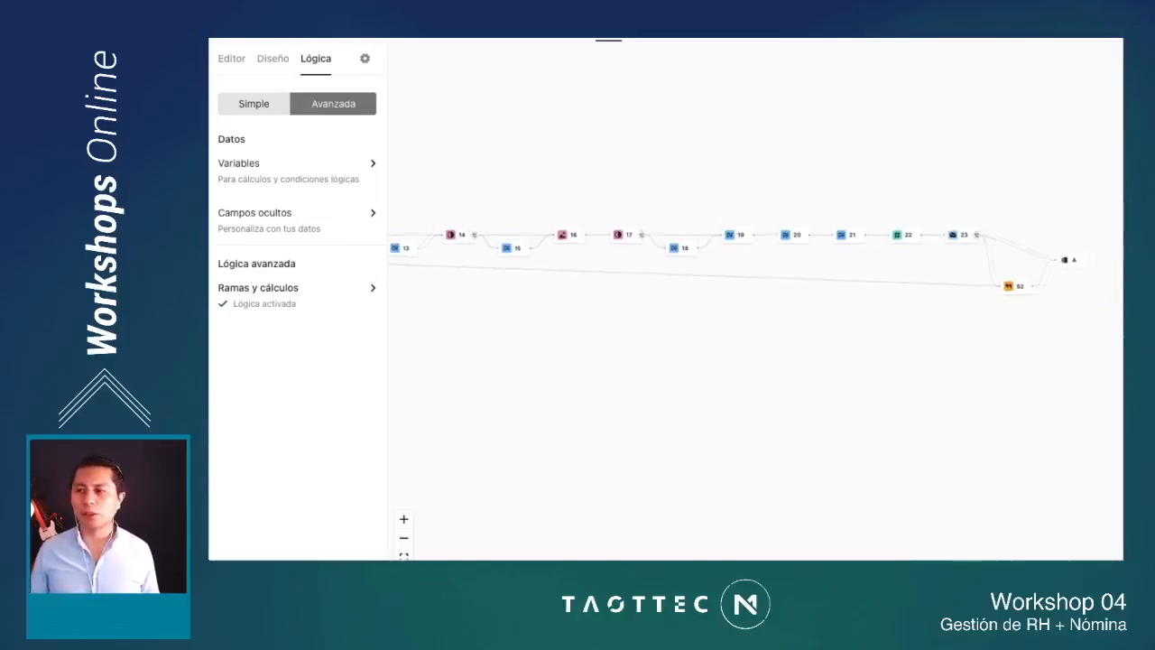
{"action": "left_click_drag", "start_coordinate": [746, 311], "coordinate": [695, 313]}
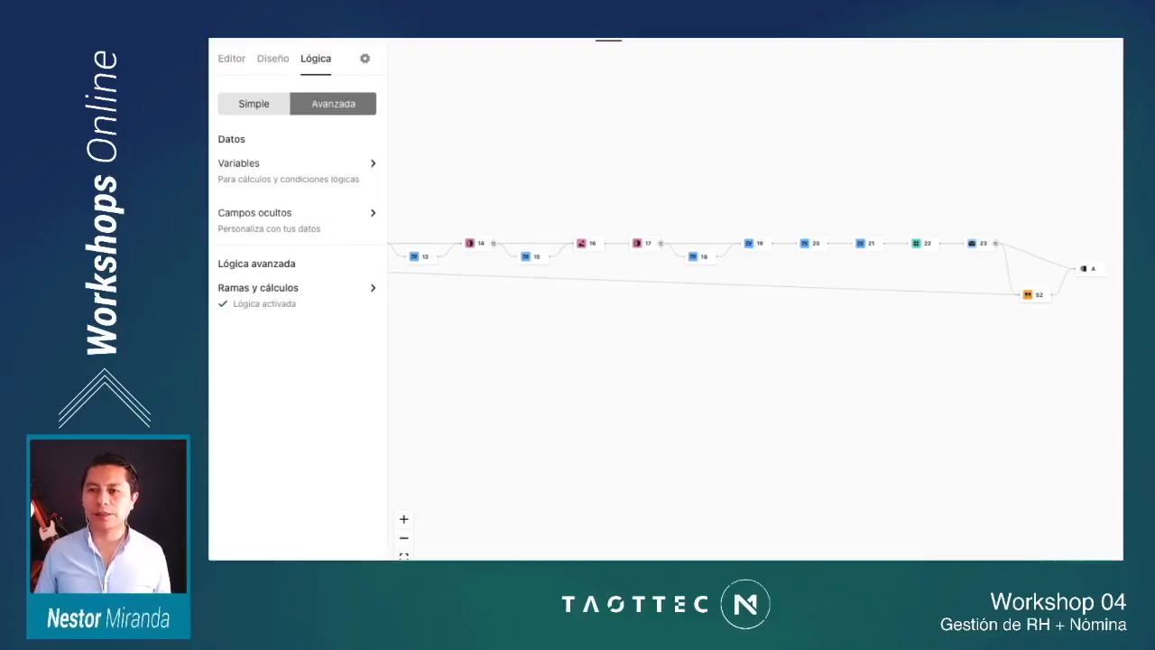
Step: Return to the form's content editor and switch to the live questionnaire's welcome screen
{"action": "left_click", "coordinate": [232, 58]}
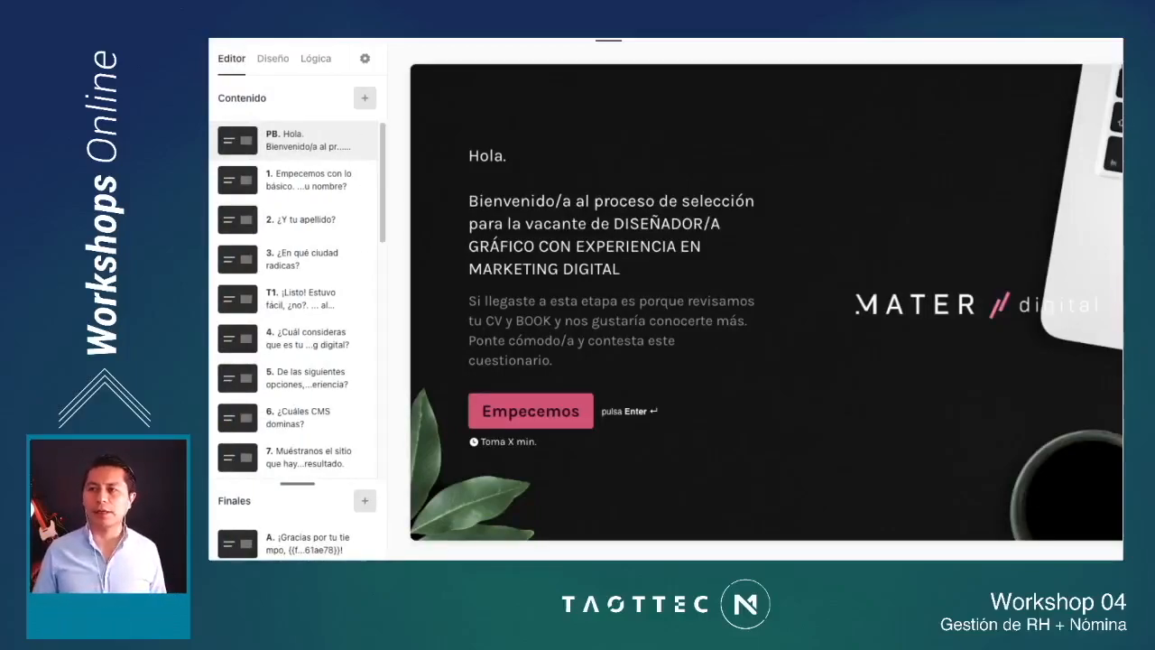
{"action": "key", "text": "ctrl+Tab"}
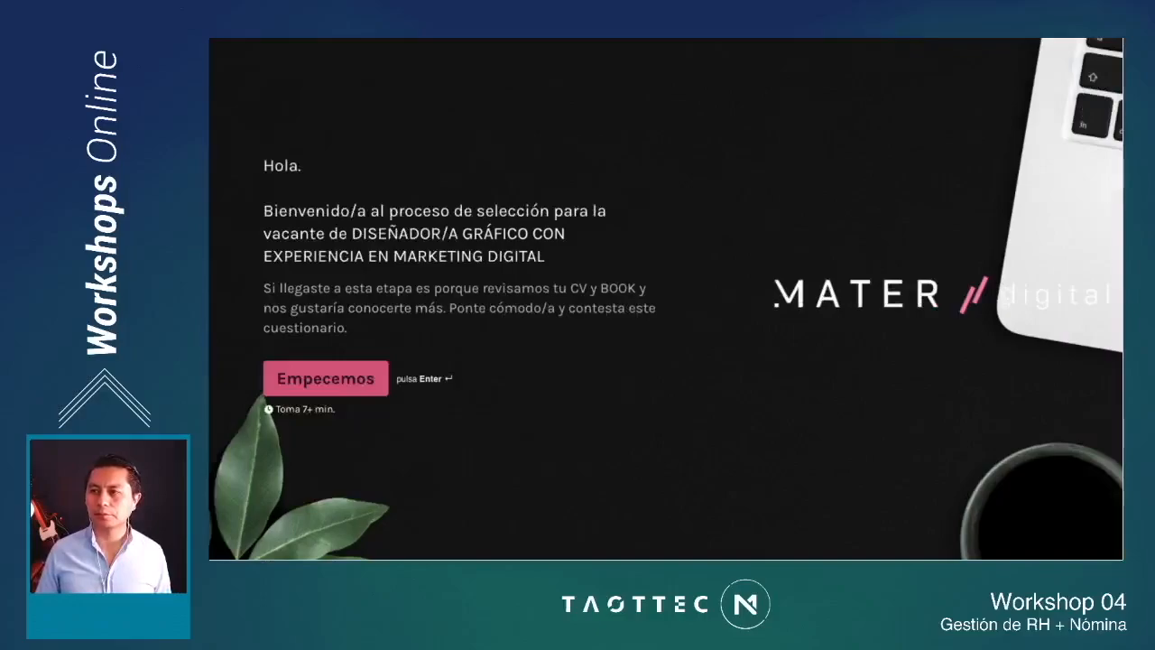
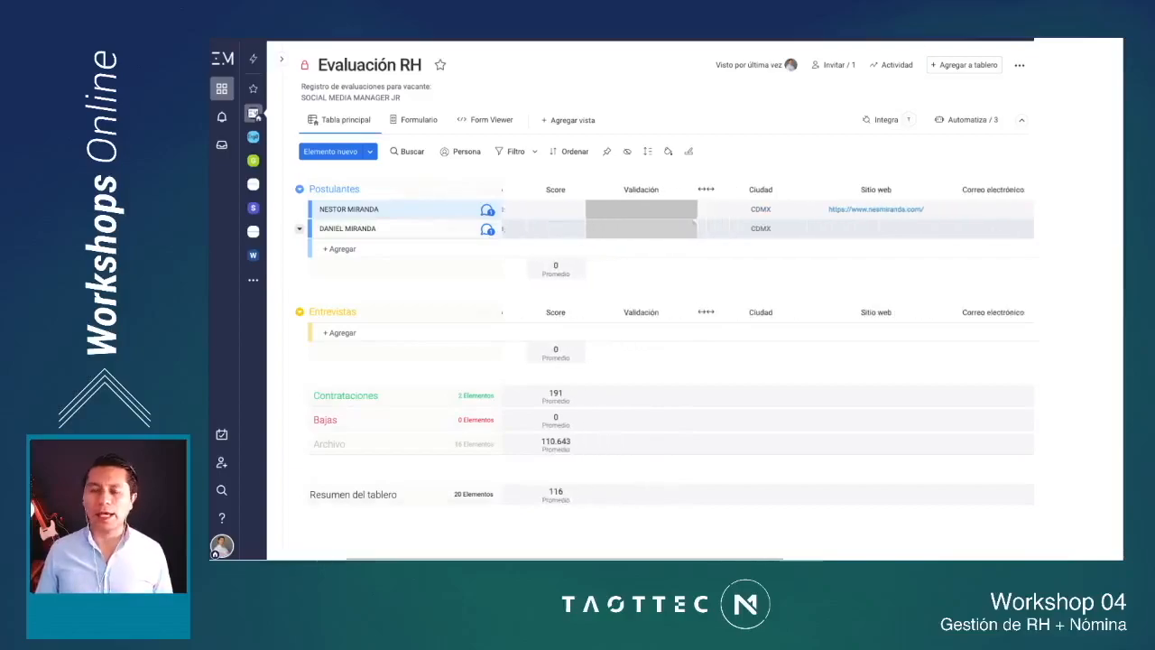
{"action": "scroll", "coordinate": [668, 343], "scroll_direction": "right", "scroll_amount": 5}
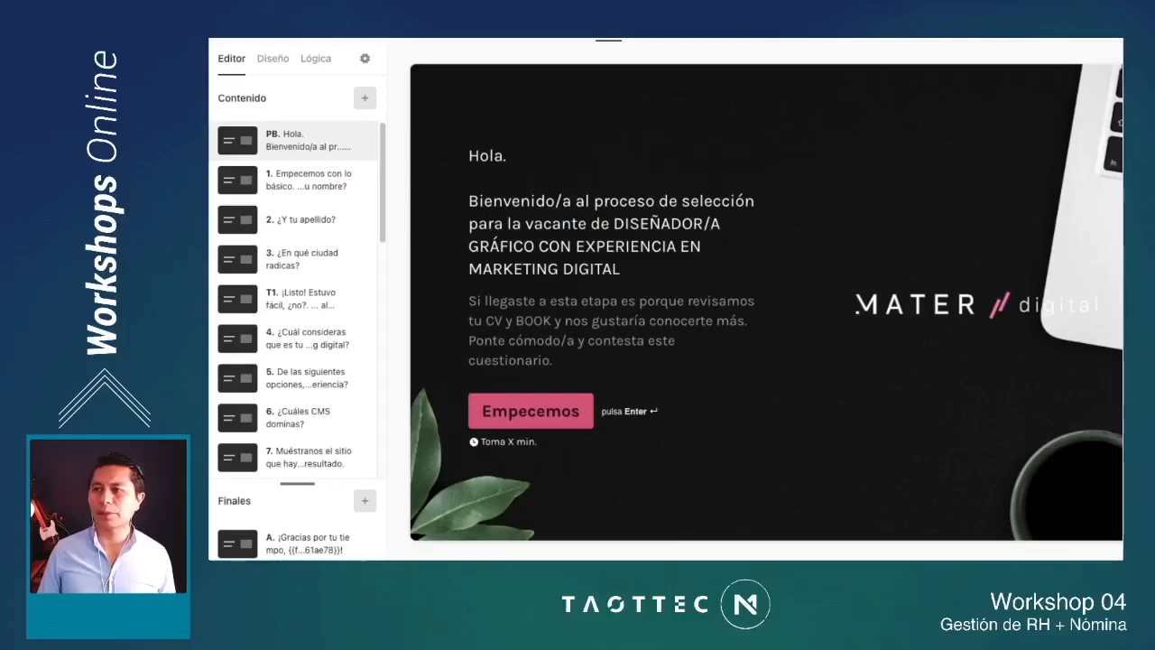
Step: Open the typeform's integrations page and browse the apps it can connect to, from Google Sheets through Infusionsoft
{"action": "left_click", "coordinate": [660, 39]}
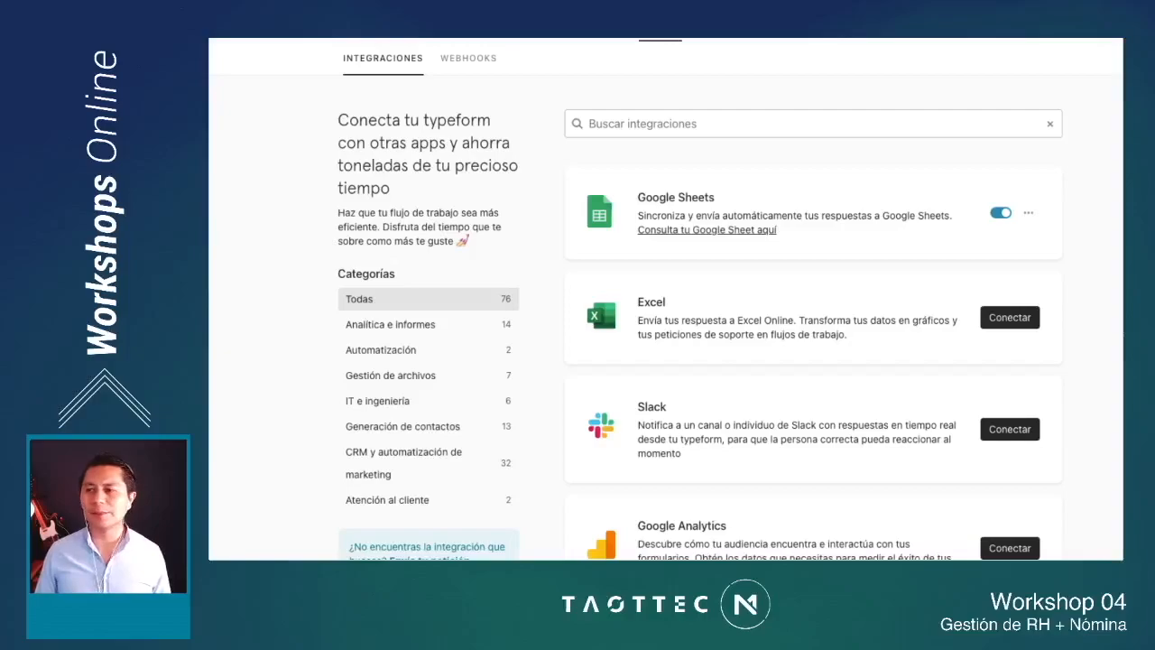
{"action": "scroll", "coordinate": [666, 316], "scroll_direction": "down", "scroll_amount": 1}
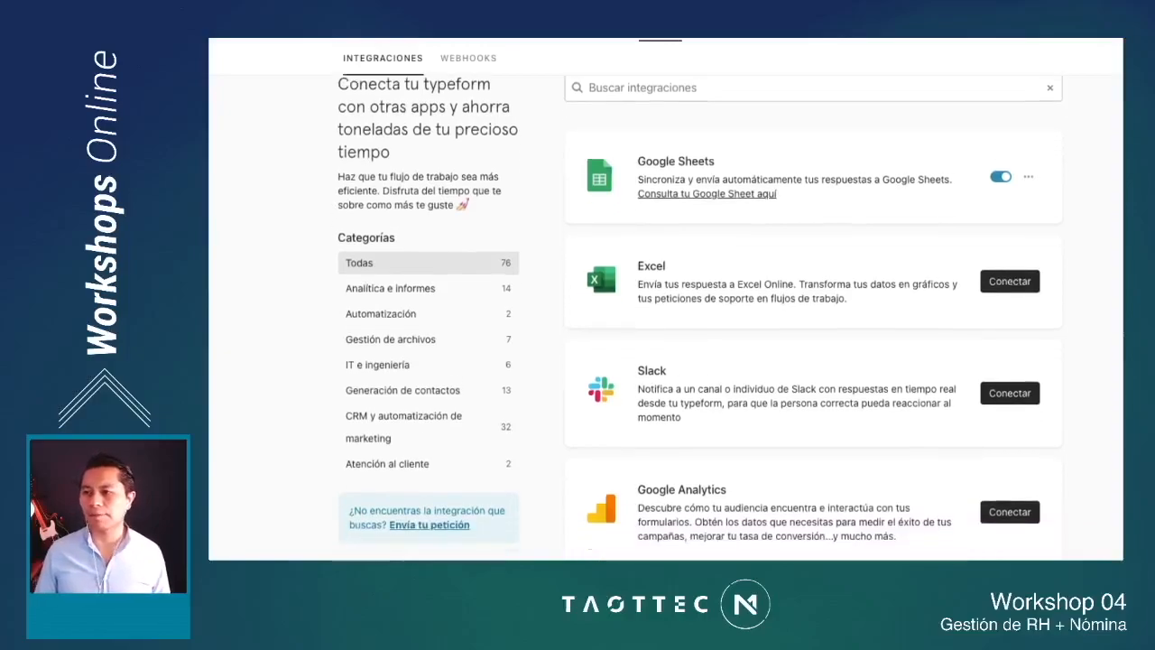
{"action": "scroll", "coordinate": [666, 316], "scroll_direction": "down", "scroll_amount": 1}
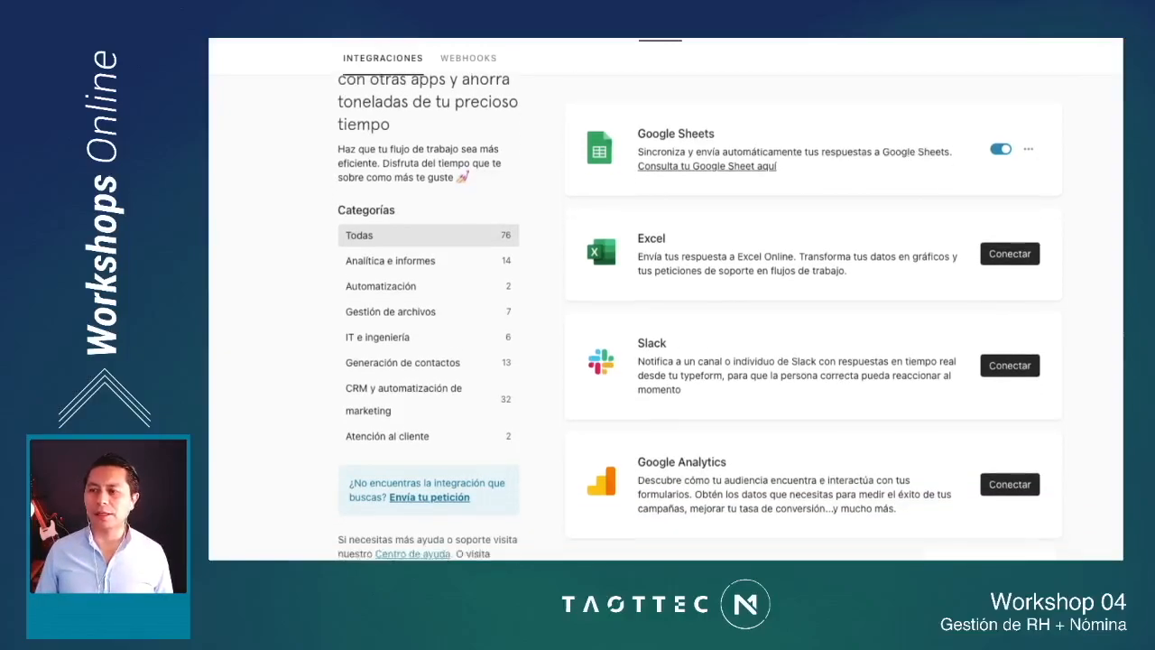
{"action": "scroll", "coordinate": [665, 316], "scroll_direction": "down", "scroll_amount": 3}
{"action": "scroll", "coordinate": [666, 315], "scroll_direction": "down", "scroll_amount": 5}
{"action": "scroll", "coordinate": [666, 316], "scroll_direction": "down", "scroll_amount": 4}
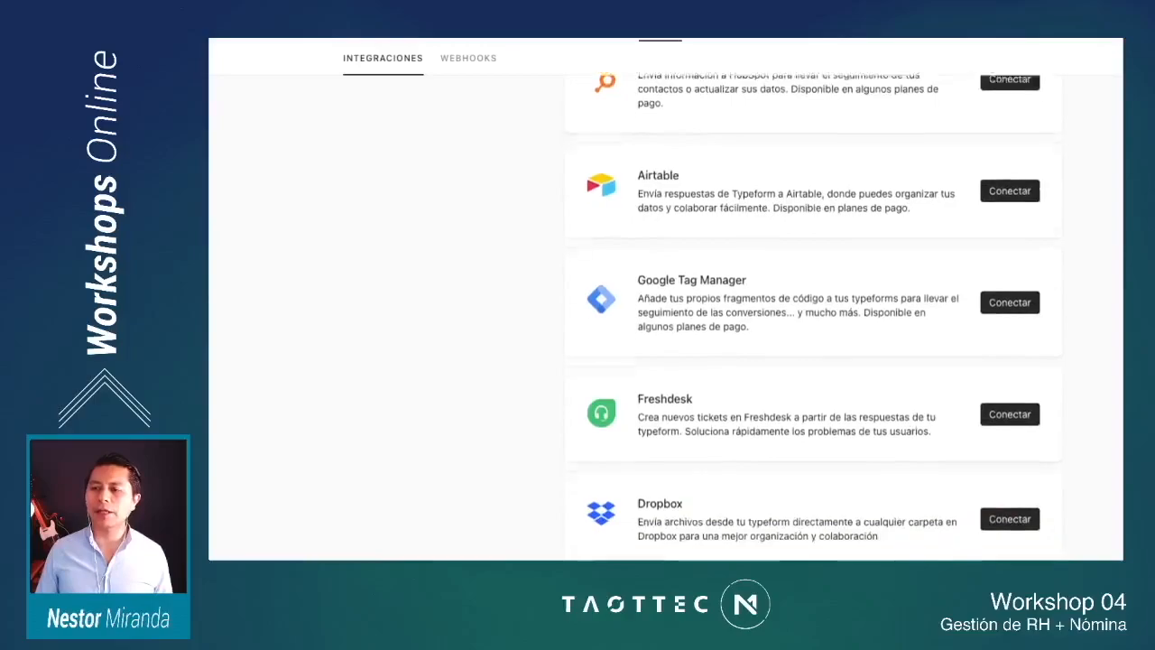
{"action": "scroll", "coordinate": [666, 316], "scroll_direction": "down", "scroll_amount": 2}
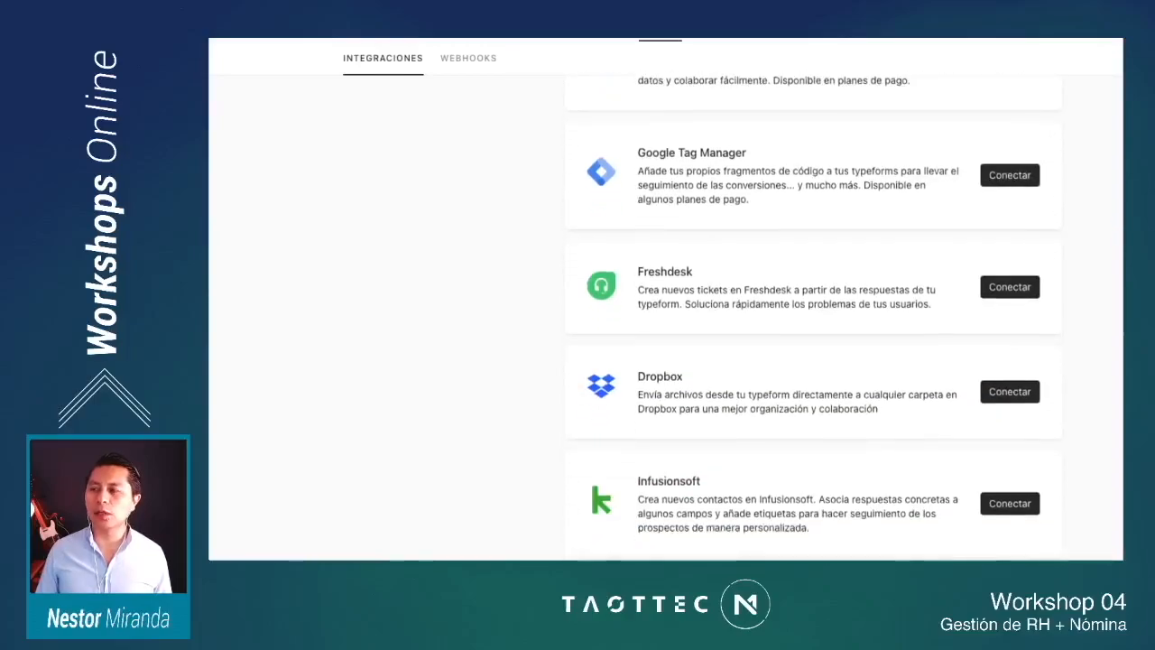
{"action": "scroll", "coordinate": [666, 316], "scroll_direction": "up", "scroll_amount": 10}
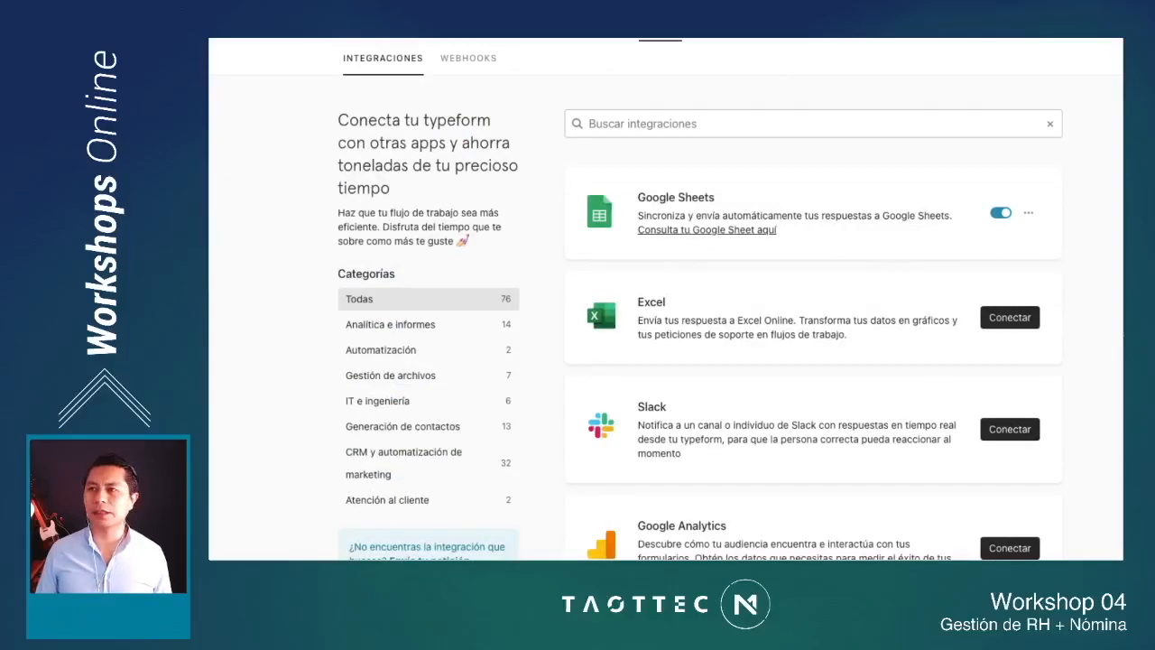
Step: Switch to the linked Google Sheets response spreadsheet and review the question columns holding the applicants' answers
{"action": "key", "text": "ctrl+Tab"}
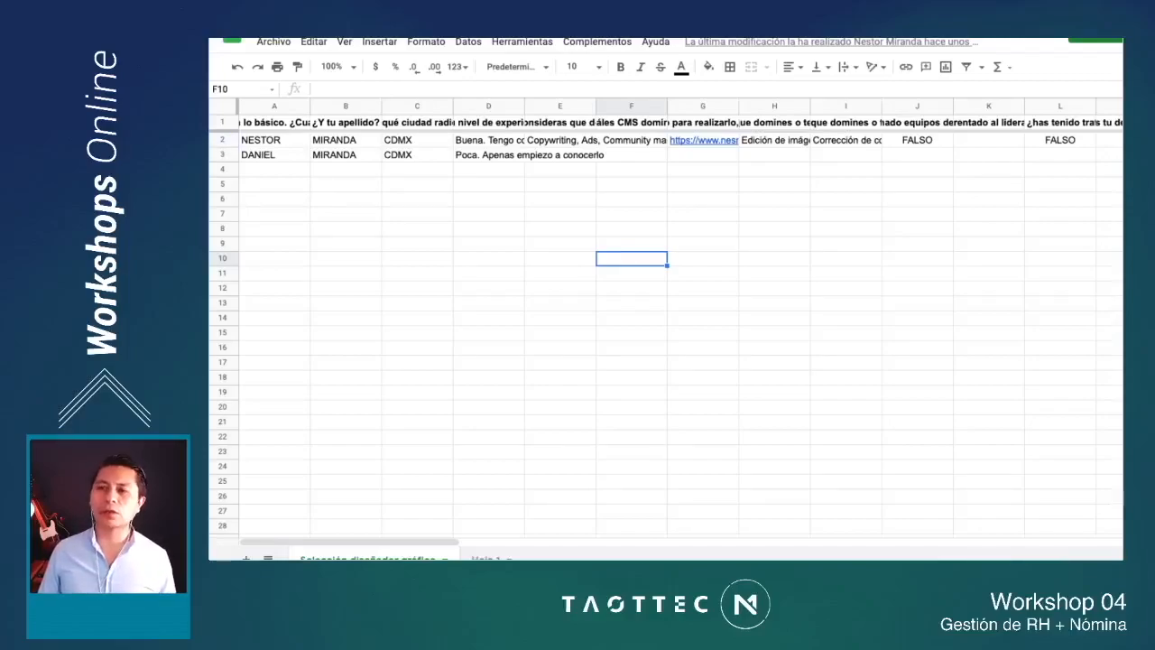
{"action": "scroll", "coordinate": [668, 316], "scroll_direction": "right", "scroll_amount": 1}
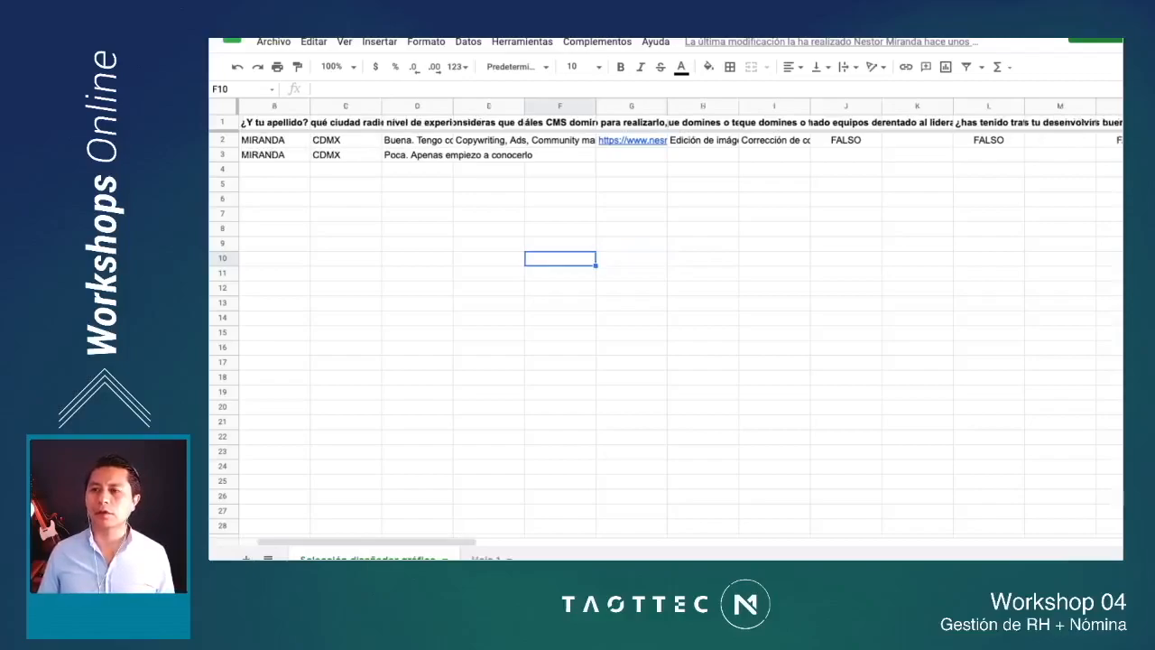
{"action": "scroll", "coordinate": [668, 316], "scroll_direction": "right", "scroll_amount": 2}
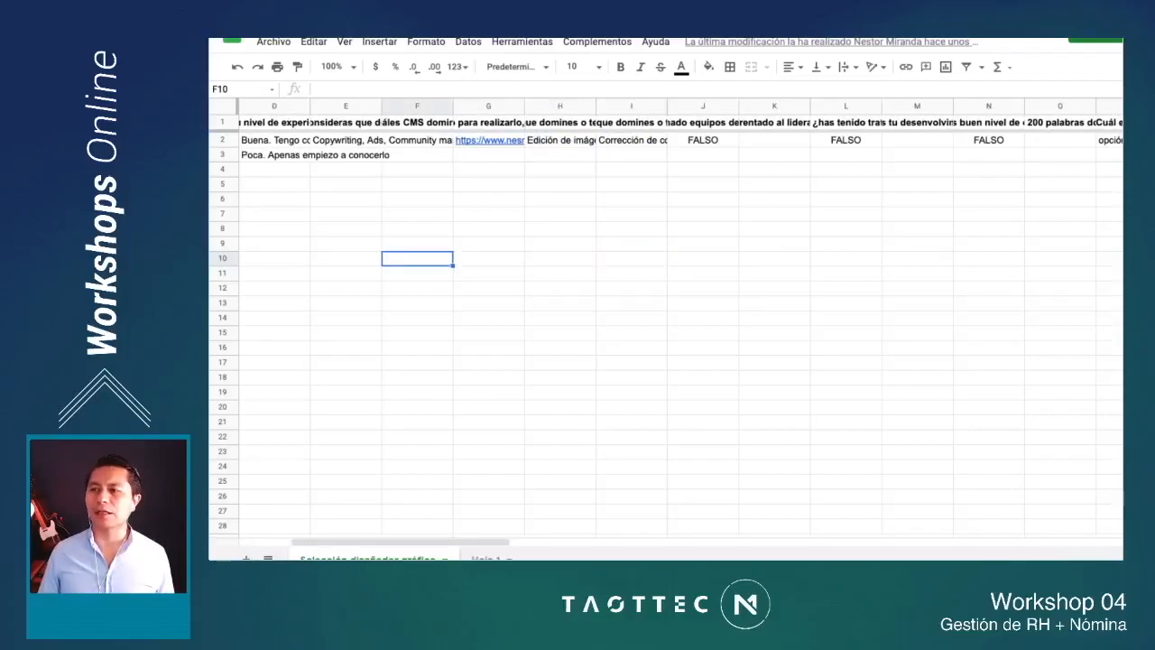
{"action": "scroll", "coordinate": [668, 316], "scroll_direction": "left", "scroll_amount": 3}
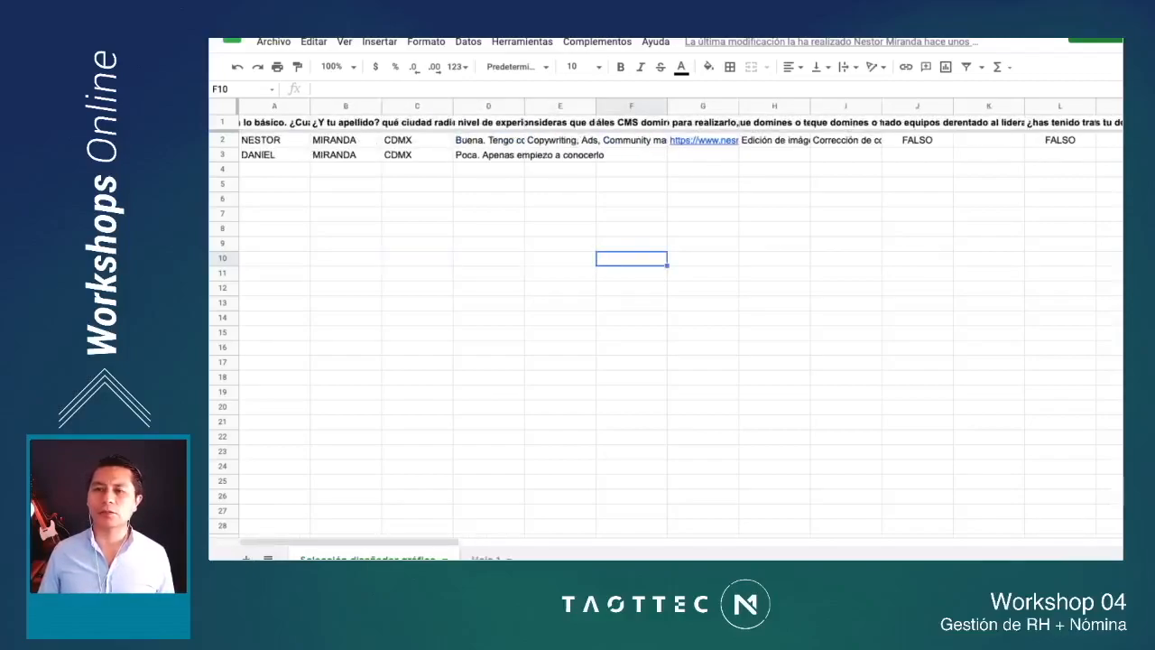
Step: Follow the second applicant's row across to the final columns and highlight the score column before clearing the selection
{"action": "left_click", "coordinate": [274, 155]}
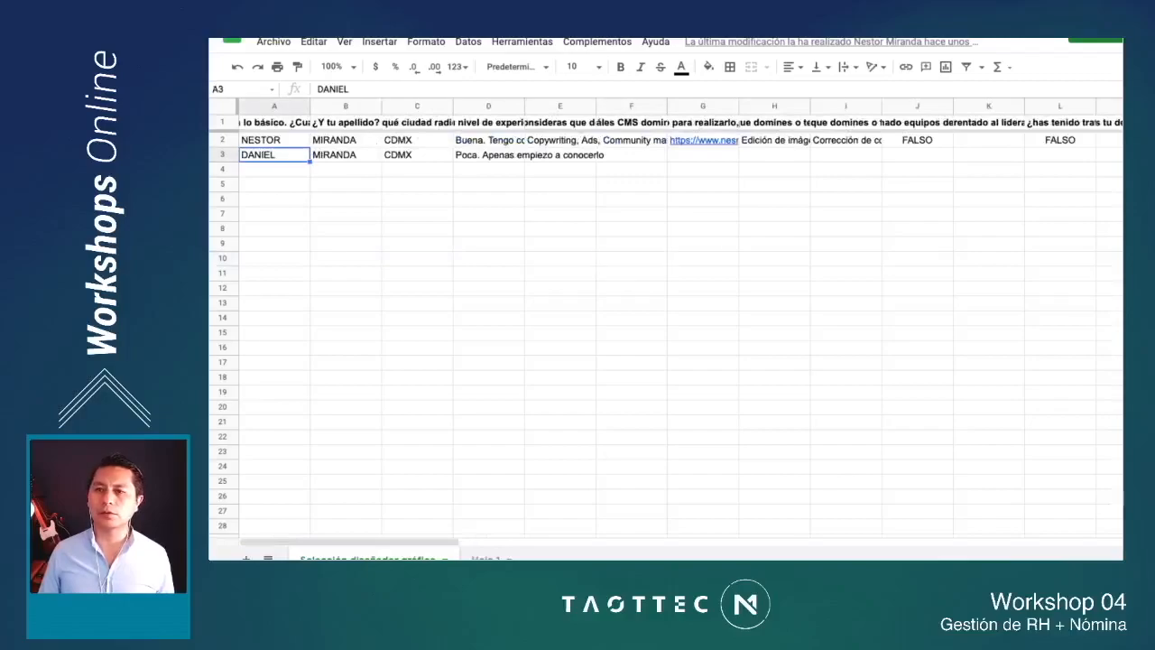
{"action": "scroll", "coordinate": [667, 316], "scroll_direction": "right", "scroll_amount": 15}
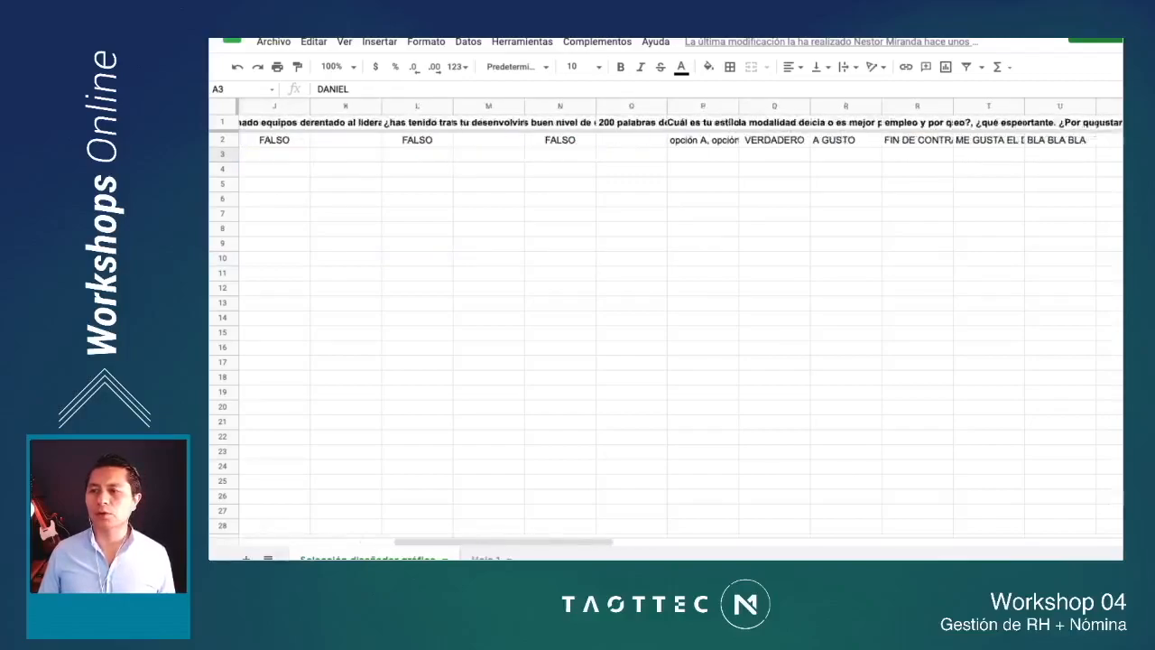
{"action": "scroll", "coordinate": [668, 316], "scroll_direction": "right", "scroll_amount": 1}
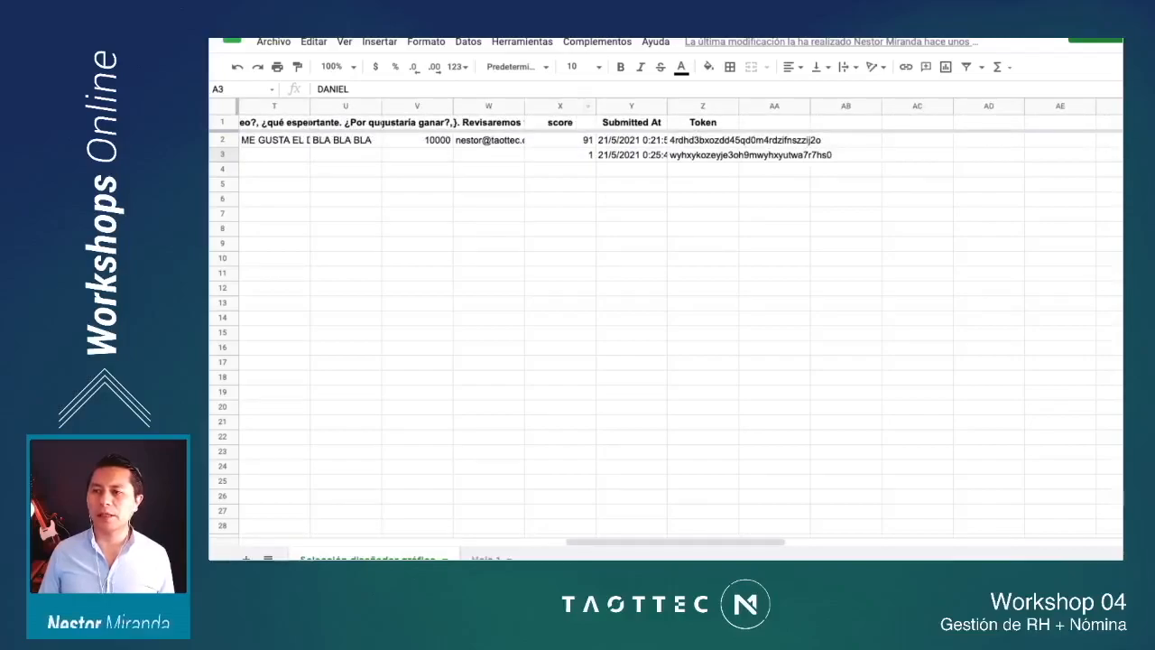
{"action": "left_click", "coordinate": [560, 107]}
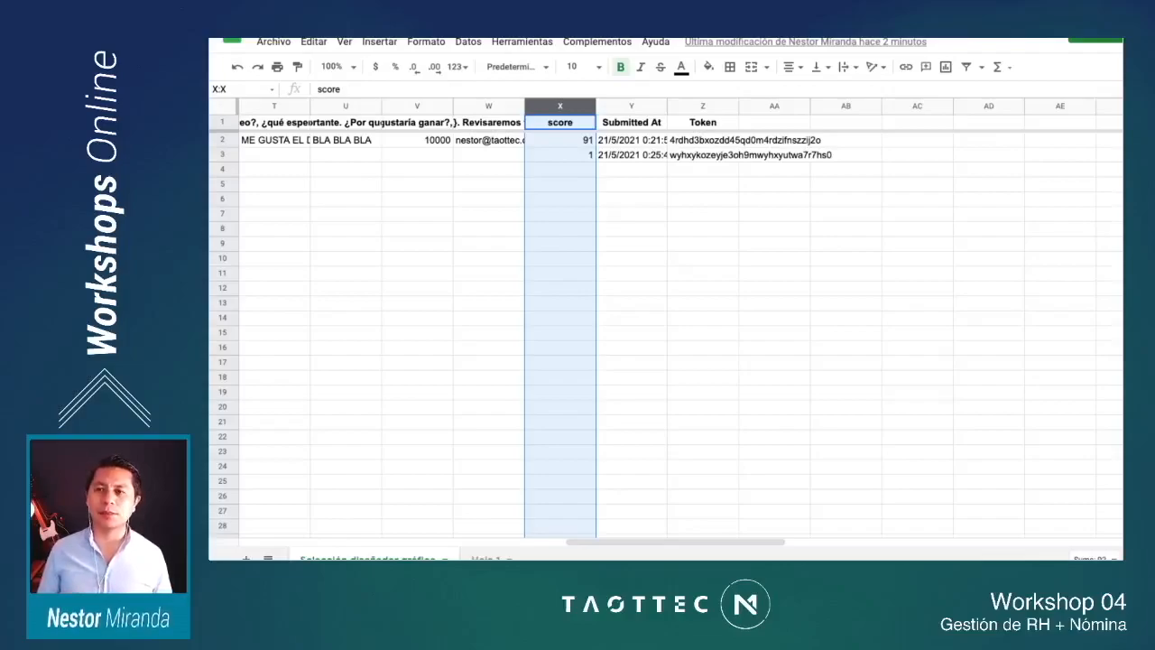
{"action": "left_click", "coordinate": [488, 259]}
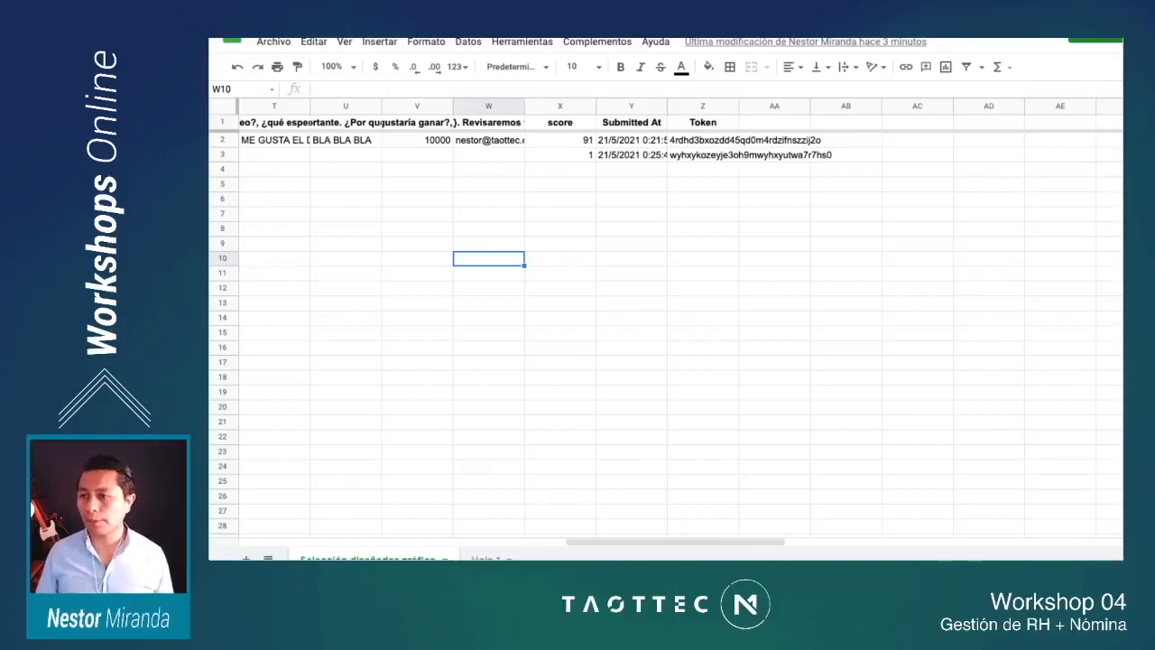
{"action": "left_click", "coordinate": [632, 229]}
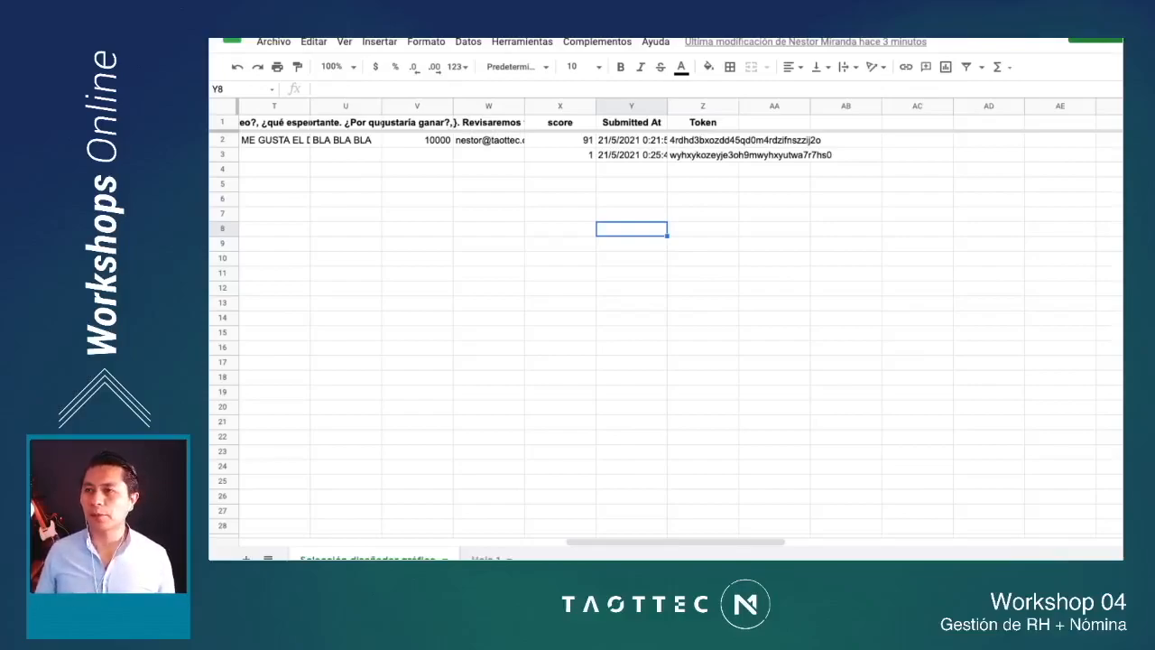
Step: Switch back to monday.com, open the RH board in the Workshops online workspace and collapse the board list
{"action": "key", "text": "ctrl+Tab"}
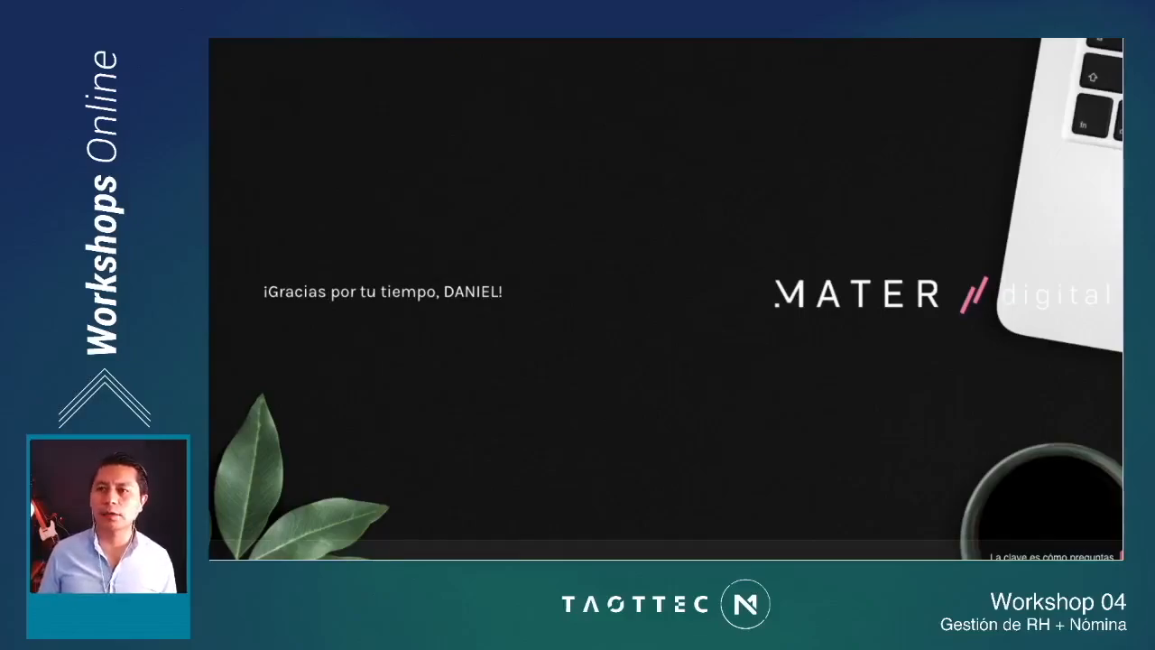
{"action": "key", "text": "ctrl+Tab"}
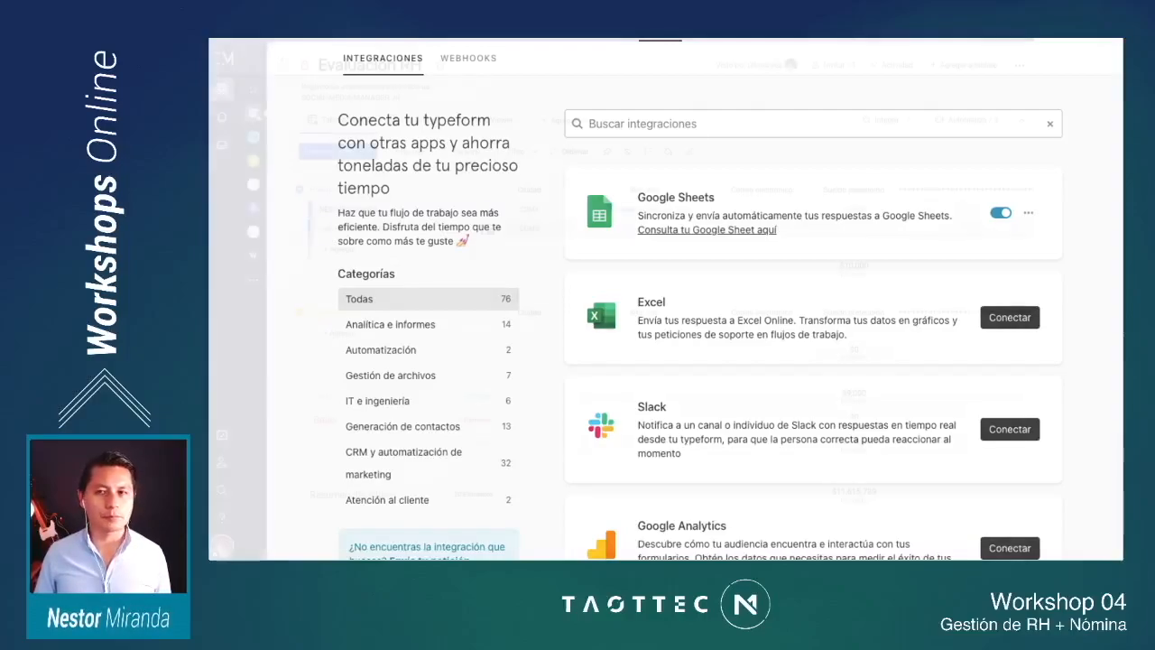
{"action": "key", "text": "ctrl+Tab"}
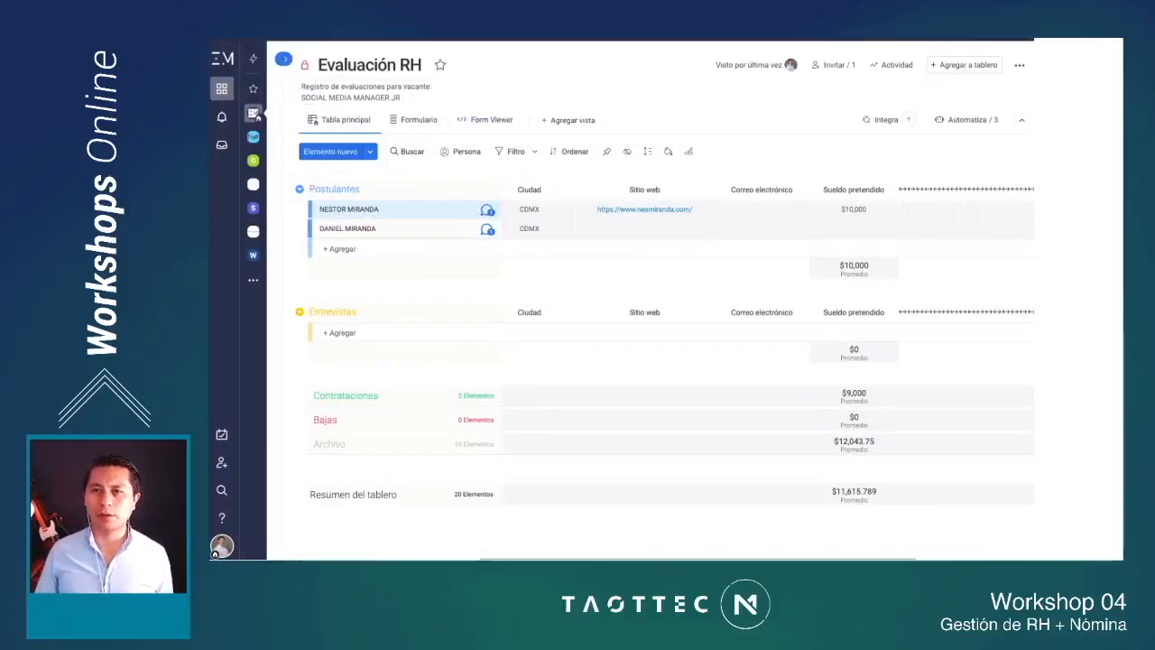
{"action": "left_click", "coordinate": [280, 58]}
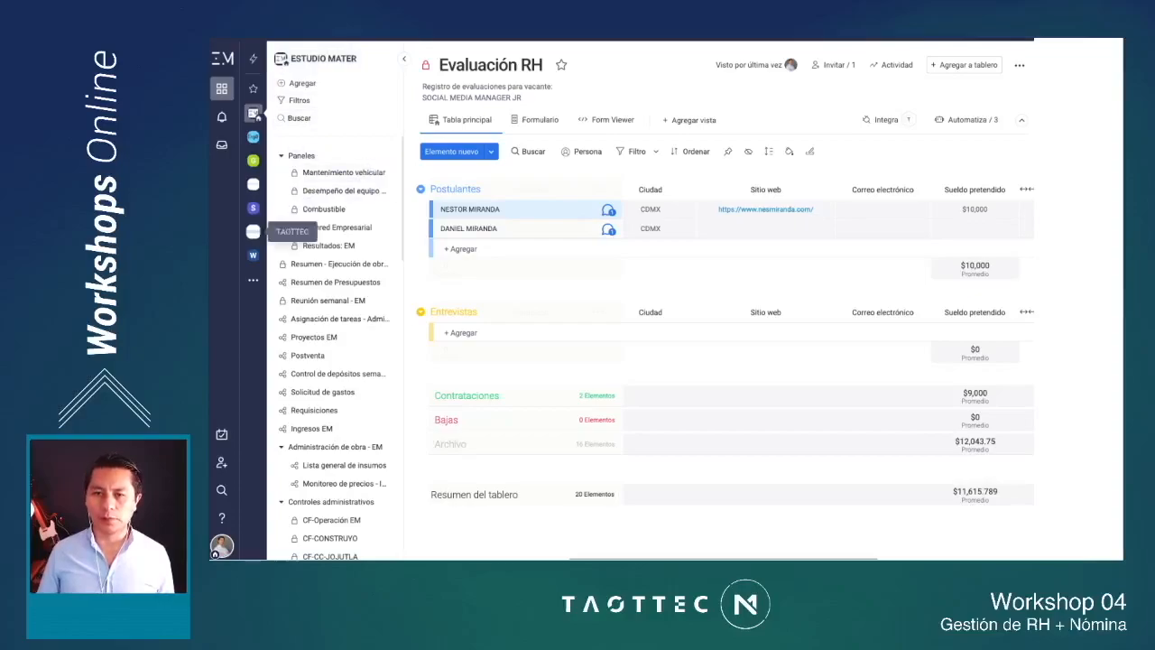
{"action": "left_click", "coordinate": [252, 256]}
{"action": "left_click", "coordinate": [307, 282]}
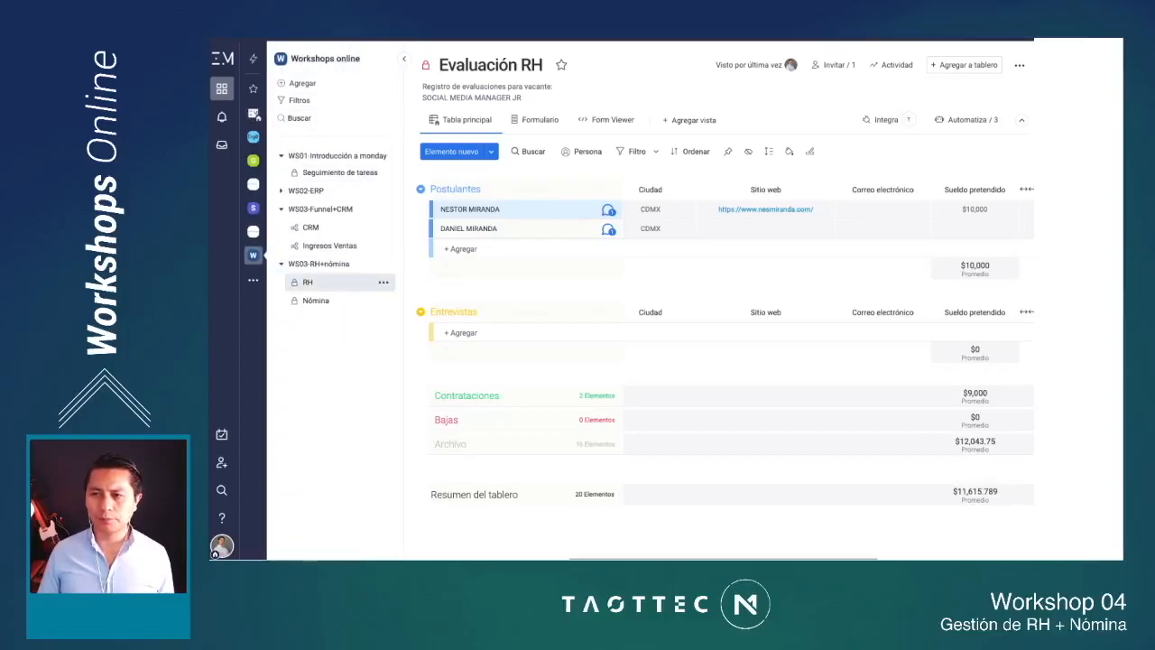
{"action": "left_click", "coordinate": [403, 59]}
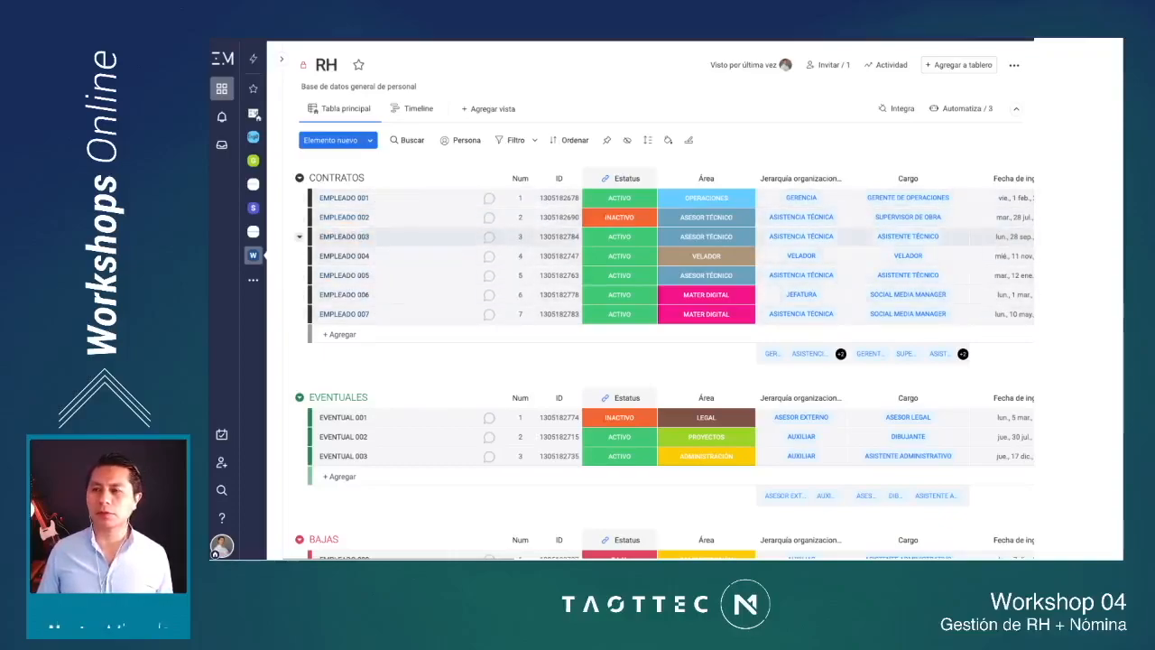
Step: Widen the ID column of the RH board slightly
{"action": "left_click_drag", "start_coordinate": [582, 177], "coordinate": [591, 178]}
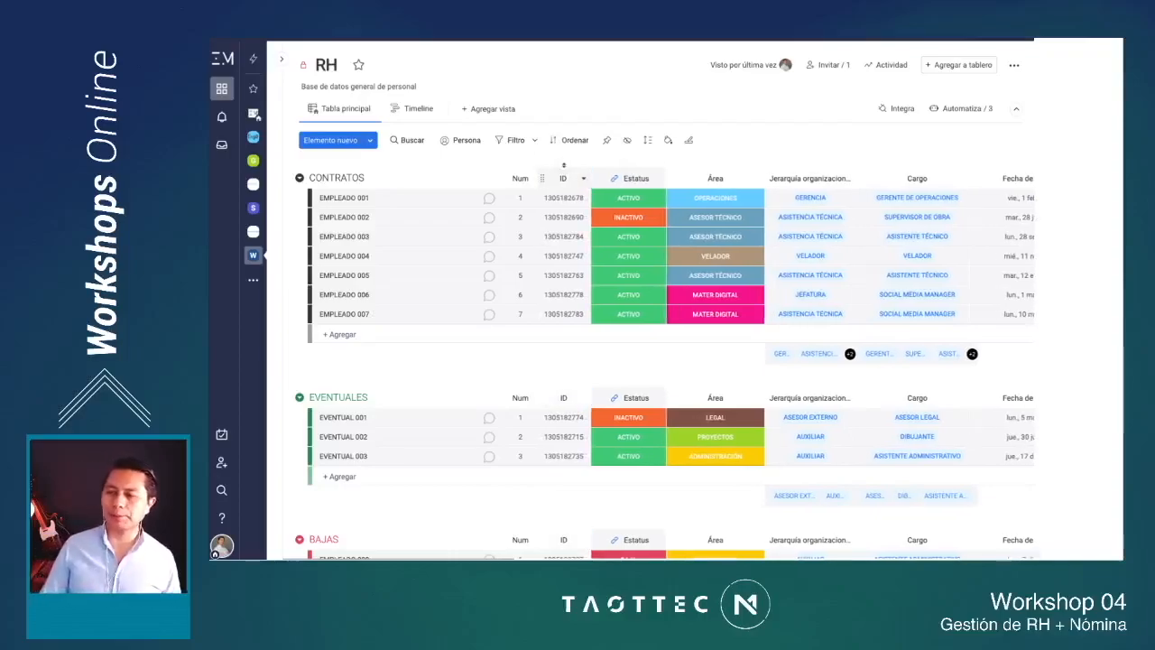
{"action": "scroll", "coordinate": [577, 178], "scroll_direction": "right", "scroll_amount": 2}
{"action": "scroll", "coordinate": [577, 177], "scroll_direction": "left", "scroll_amount": 2}
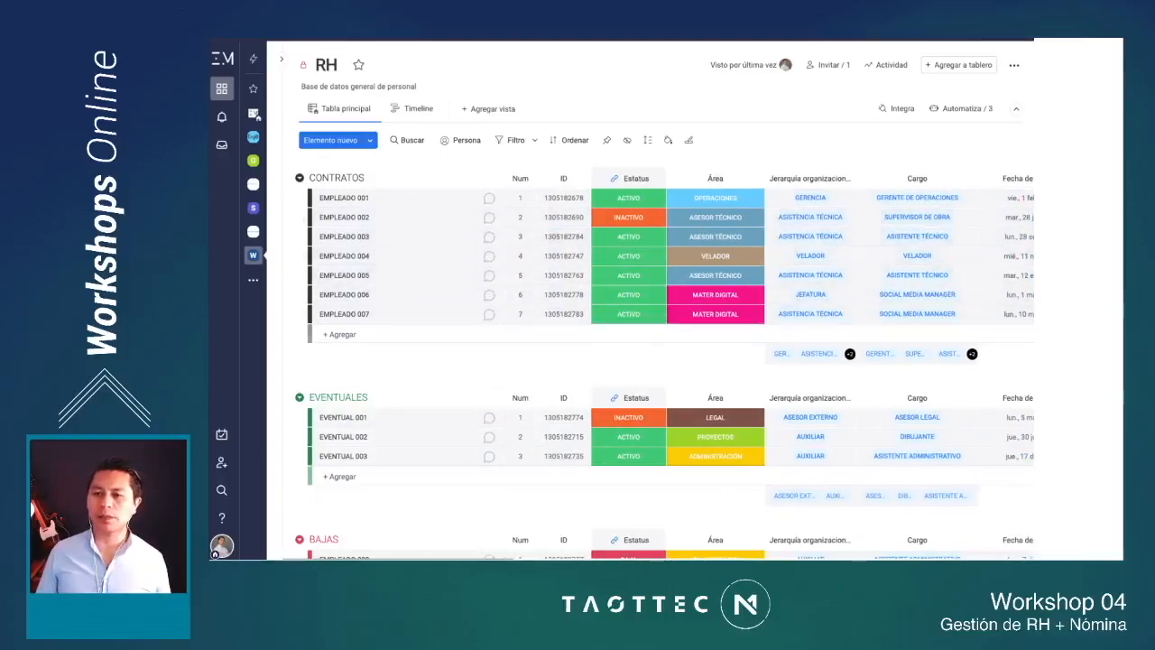
Step: Add a new item named EMPLEADO 008 to the CONTRATOS group
{"action": "left_click", "coordinate": [341, 335]}
{"action": "type", "text": "EMPLEADO "}
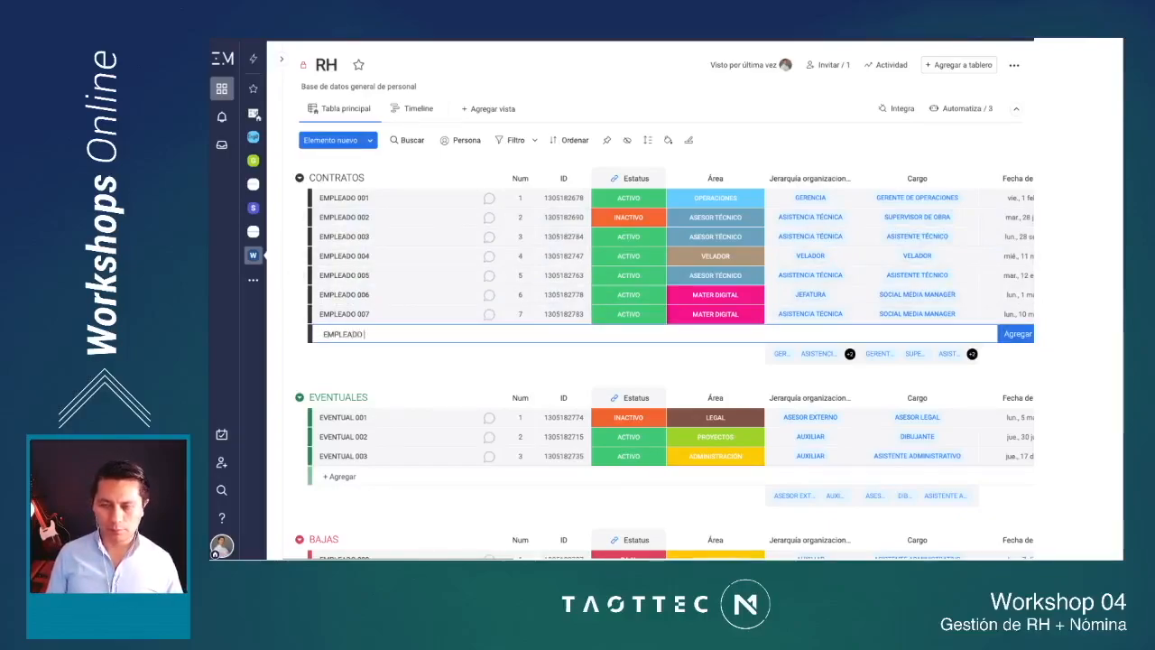
{"action": "type", "text": "008"}
{"action": "key", "text": "Return"}
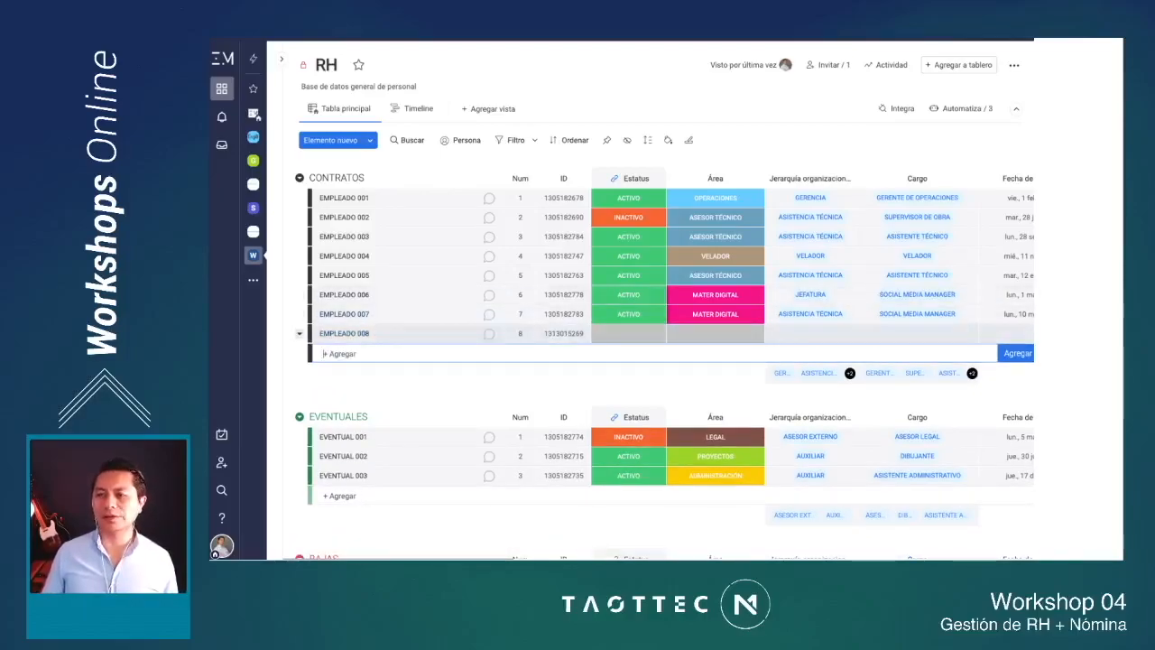
Step: Search the column center for "ID" to view the item ID column type, close it without adding anything and return to the ID column
{"action": "scroll", "coordinate": [631, 217], "scroll_direction": "right", "scroll_amount": 3}
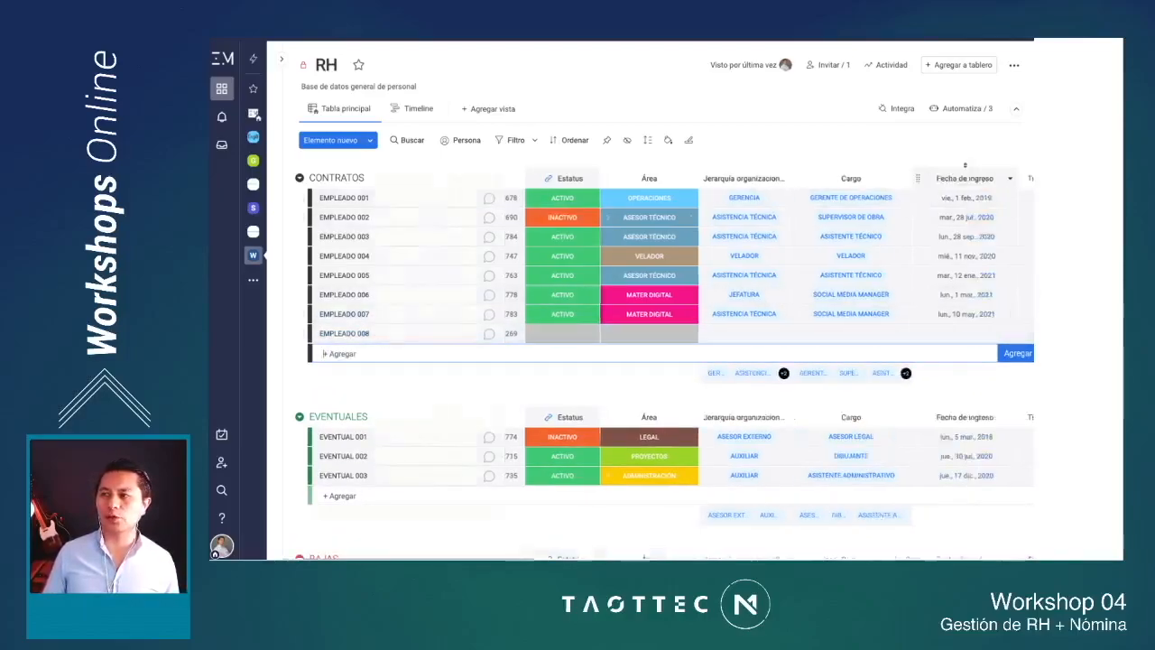
{"action": "scroll", "coordinate": [685, 217], "scroll_direction": "right", "scroll_amount": 10}
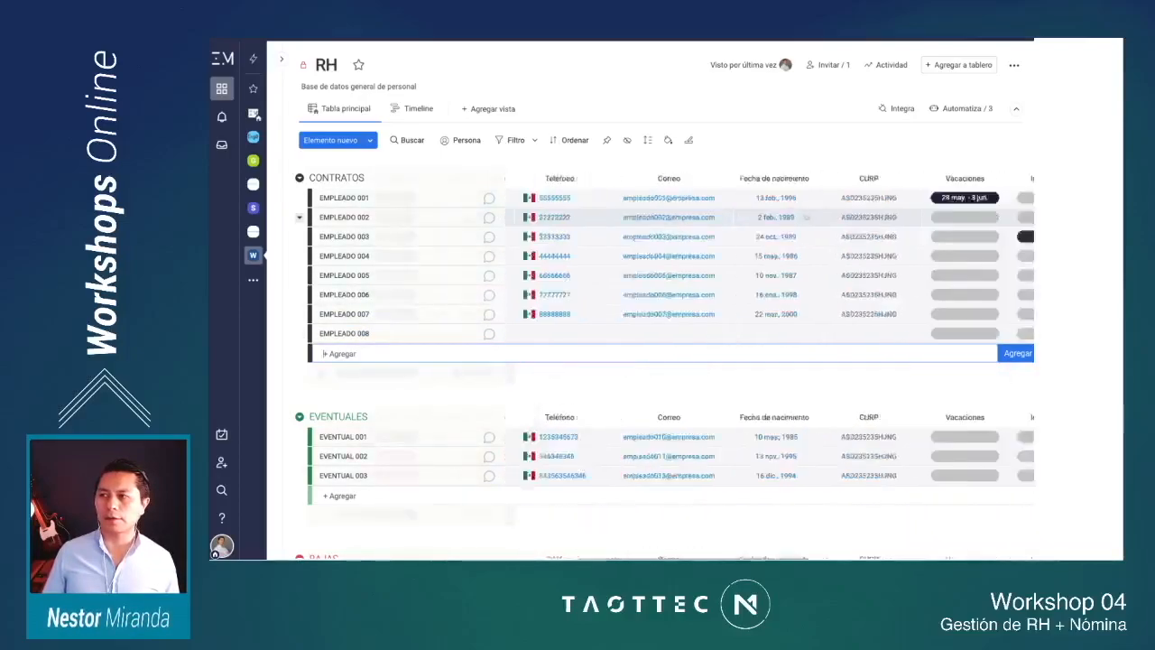
{"action": "scroll", "coordinate": [685, 271], "scroll_direction": "right", "scroll_amount": 2}
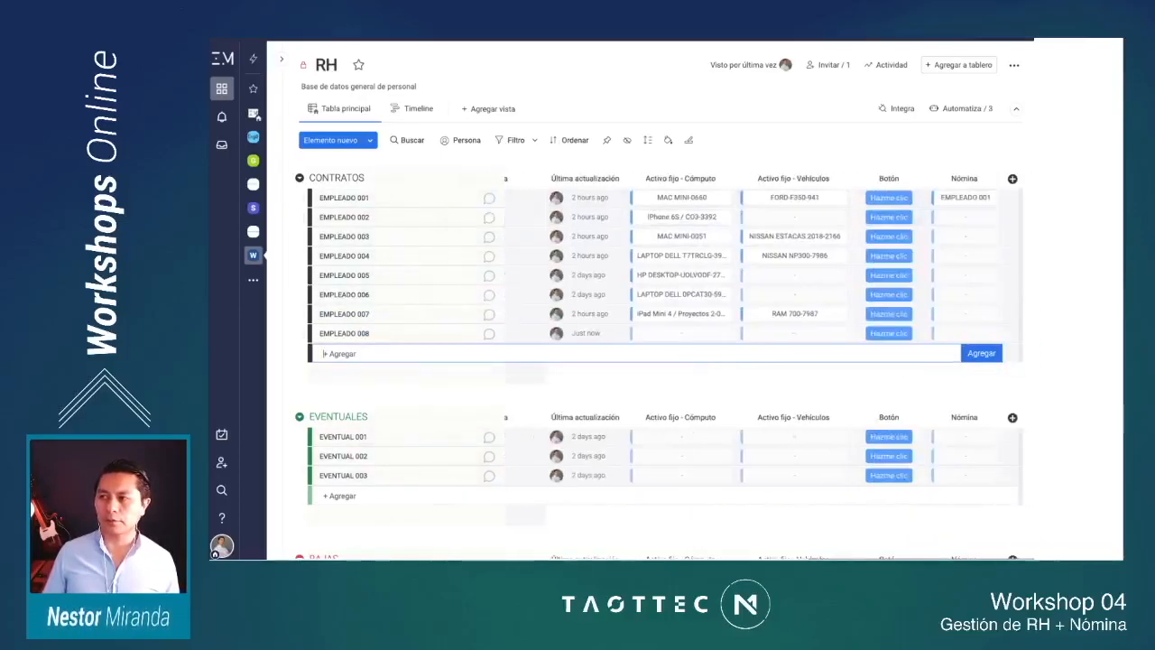
{"action": "left_click", "coordinate": [1012, 179]}
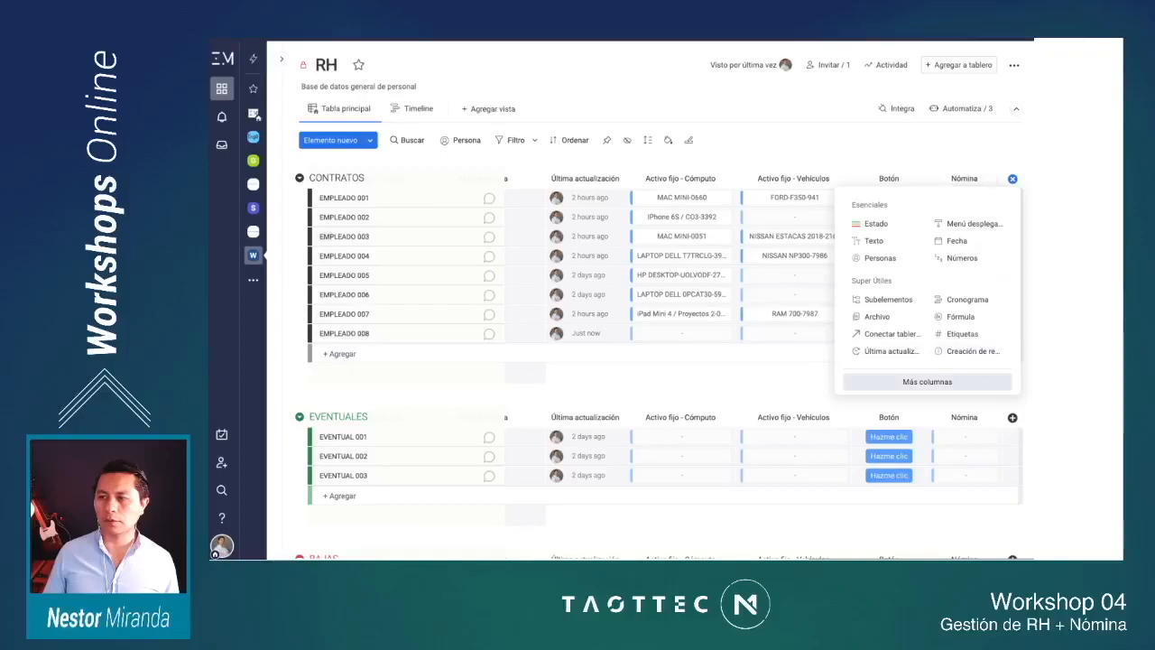
{"action": "left_click", "coordinate": [927, 381]}
{"action": "type", "text": "ID"}
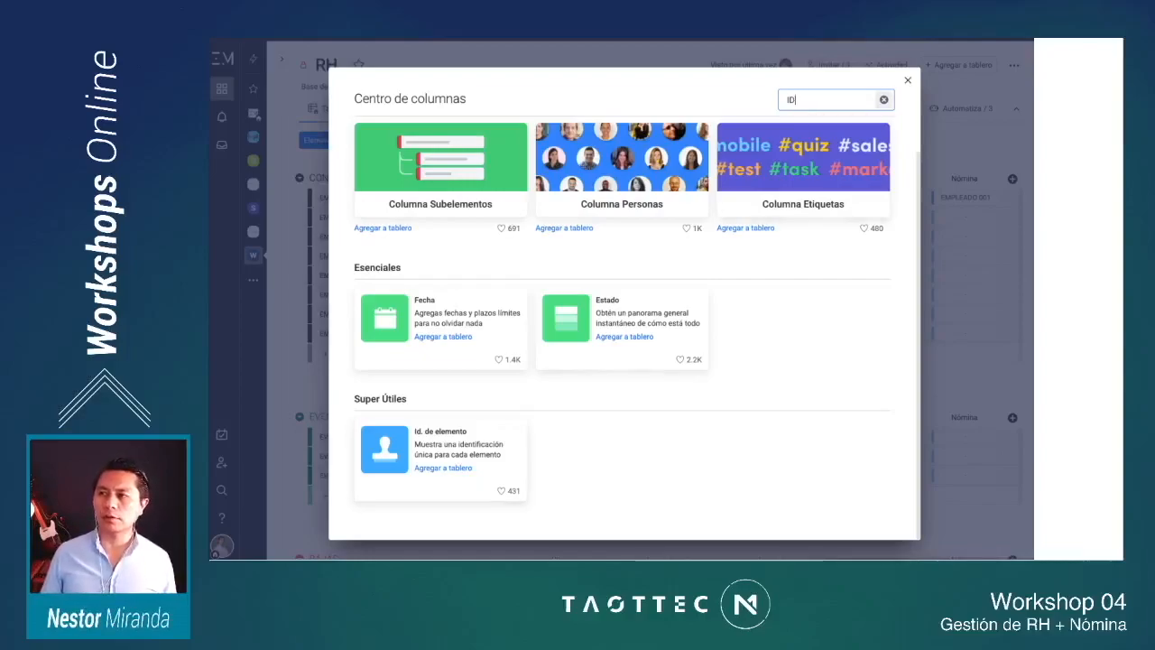
{"action": "left_click", "coordinate": [884, 100]}
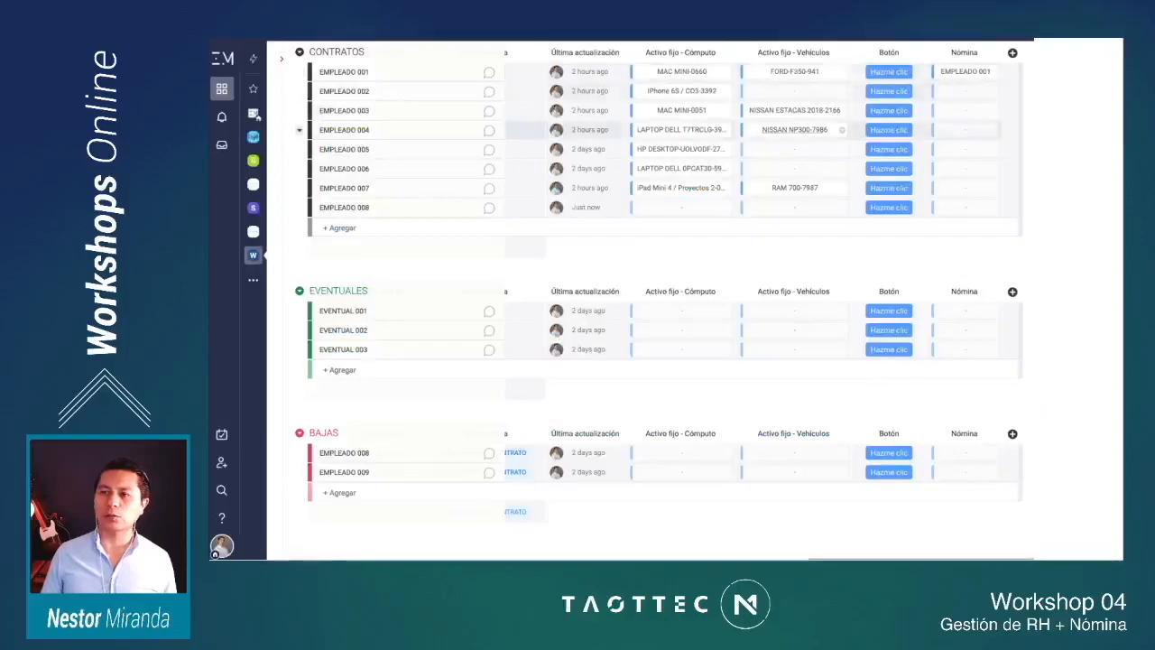
{"action": "scroll", "coordinate": [753, 152], "scroll_direction": "left", "scroll_amount": 8}
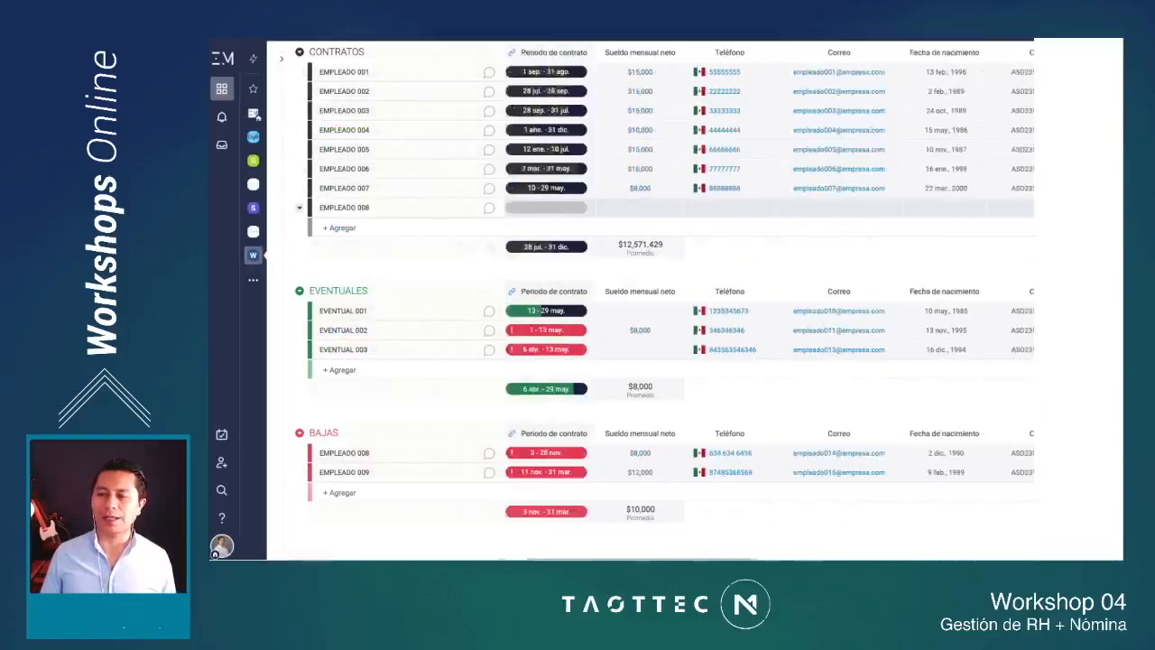
{"action": "scroll", "coordinate": [685, 204], "scroll_direction": "up", "scroll_amount": 2}
{"action": "scroll", "coordinate": [668, 270], "scroll_direction": "left", "scroll_amount": 8}
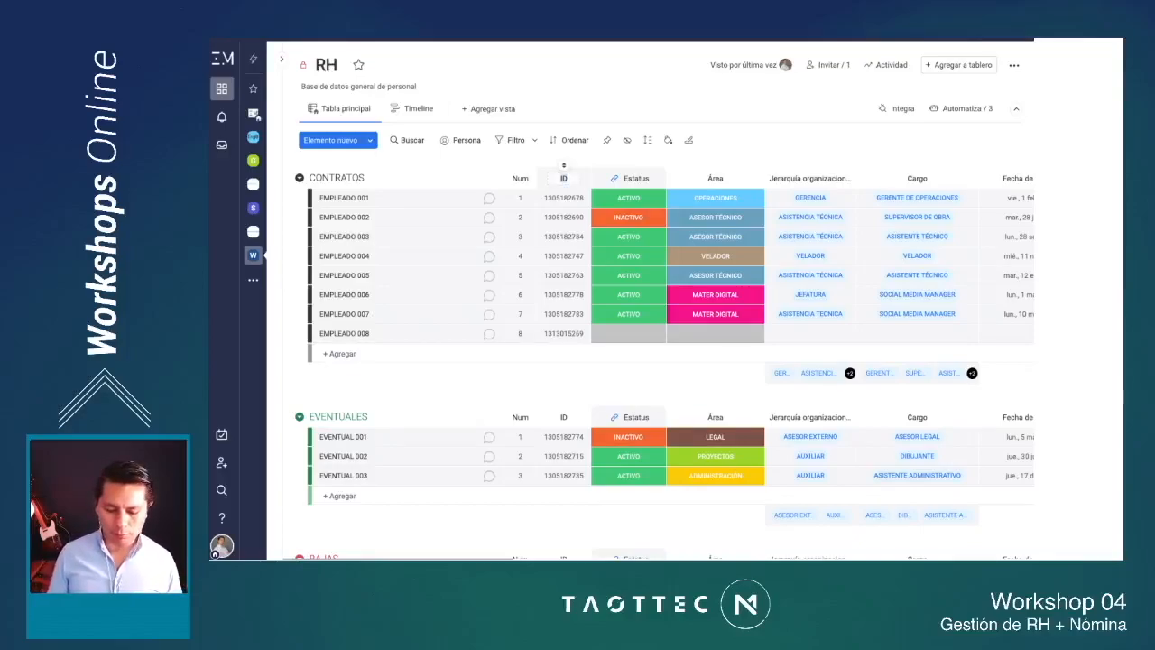
Step: Rename the ID column of the RH board to "Num. empleado" and widen it to fit the full title
{"action": "type", "text": "Num. e"}
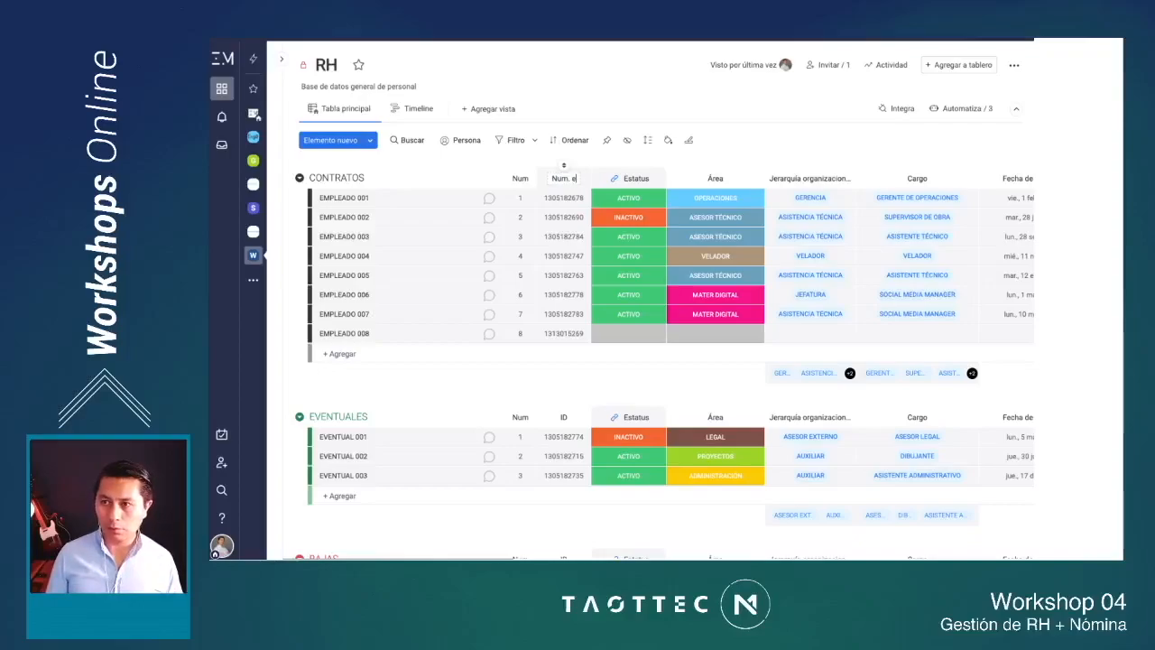
{"action": "type", "text": "mpleado"}
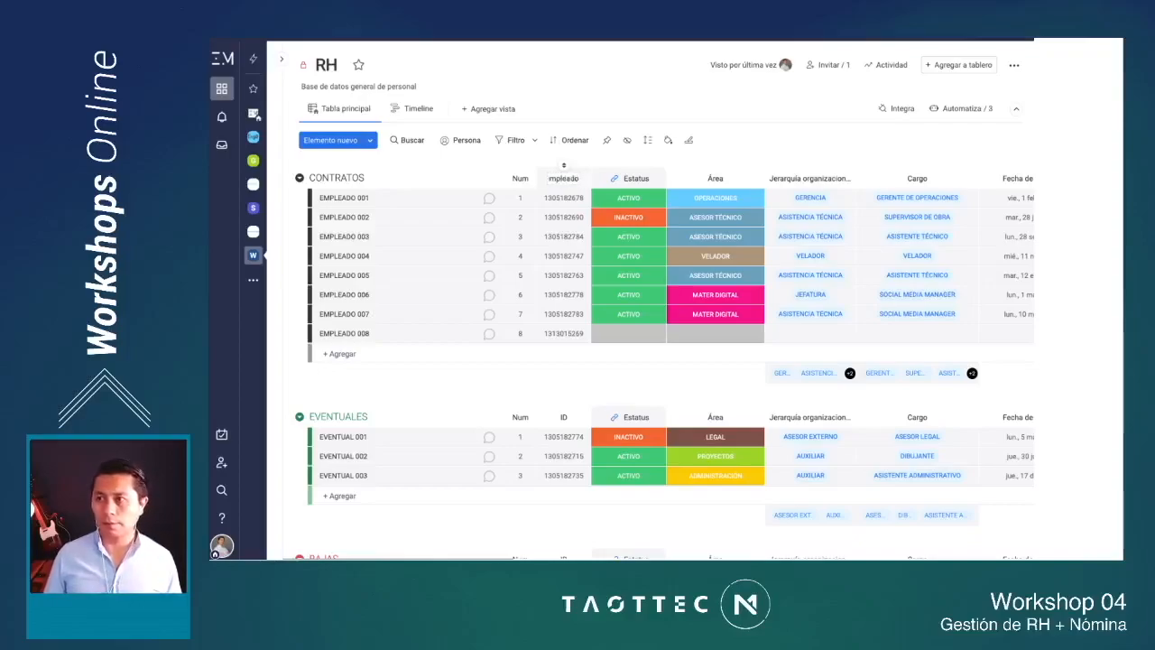
{"action": "key", "text": "Return"}
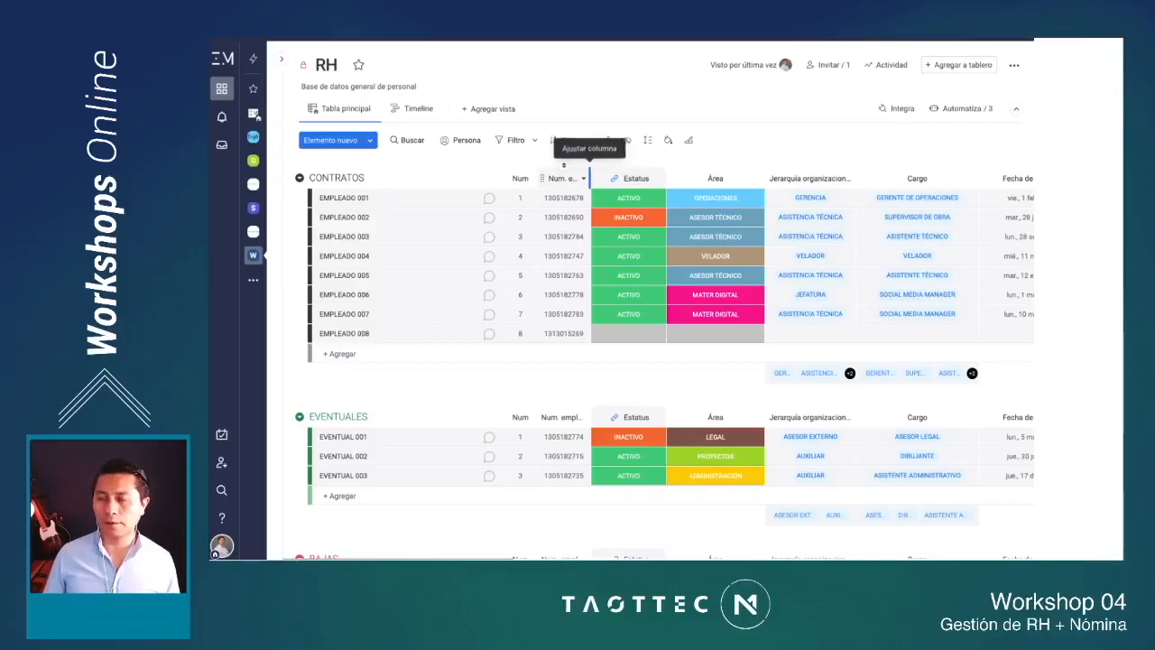
{"action": "left_click_drag", "start_coordinate": [591, 178], "coordinate": [621, 178]}
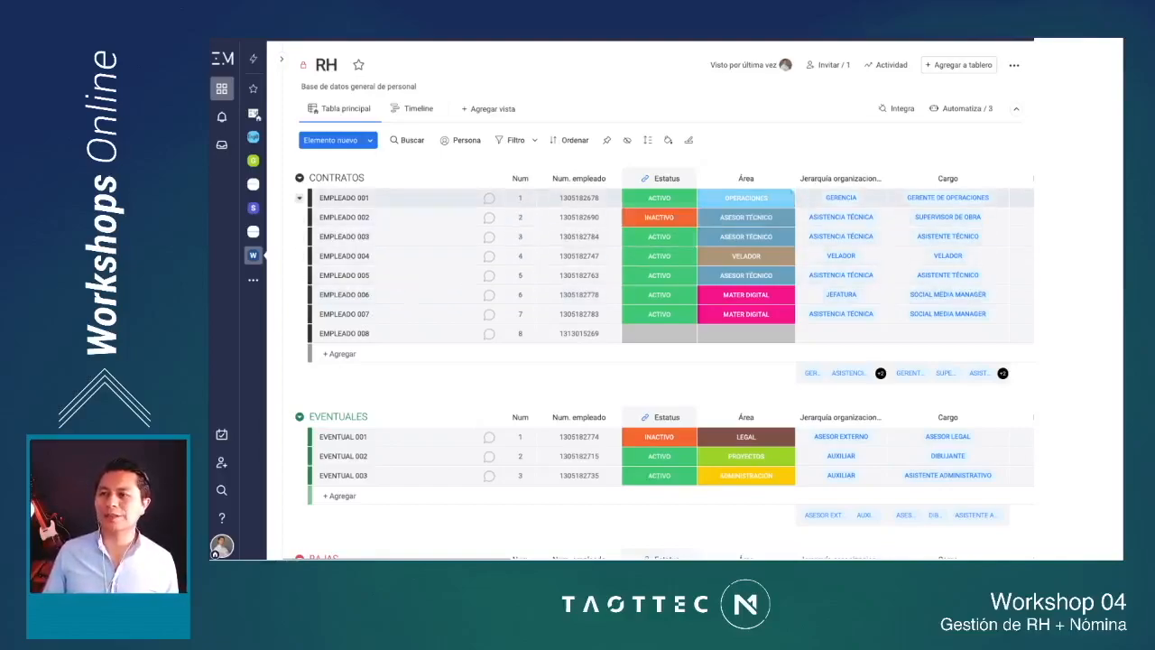
Step: View the label options available for EMPLEADO 001 in the Estatus and Área columns without changing them
{"action": "left_click", "coordinate": [659, 197]}
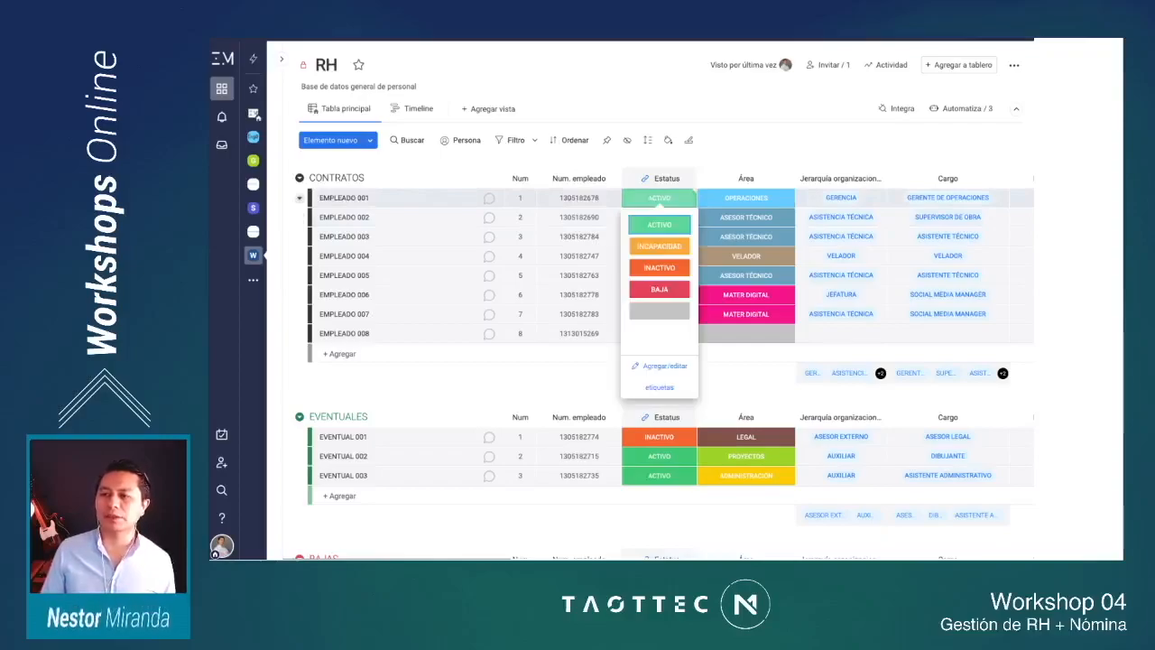
{"action": "key", "text": "Escape"}
{"action": "scroll", "coordinate": [663, 197], "scroll_direction": "right", "scroll_amount": 2}
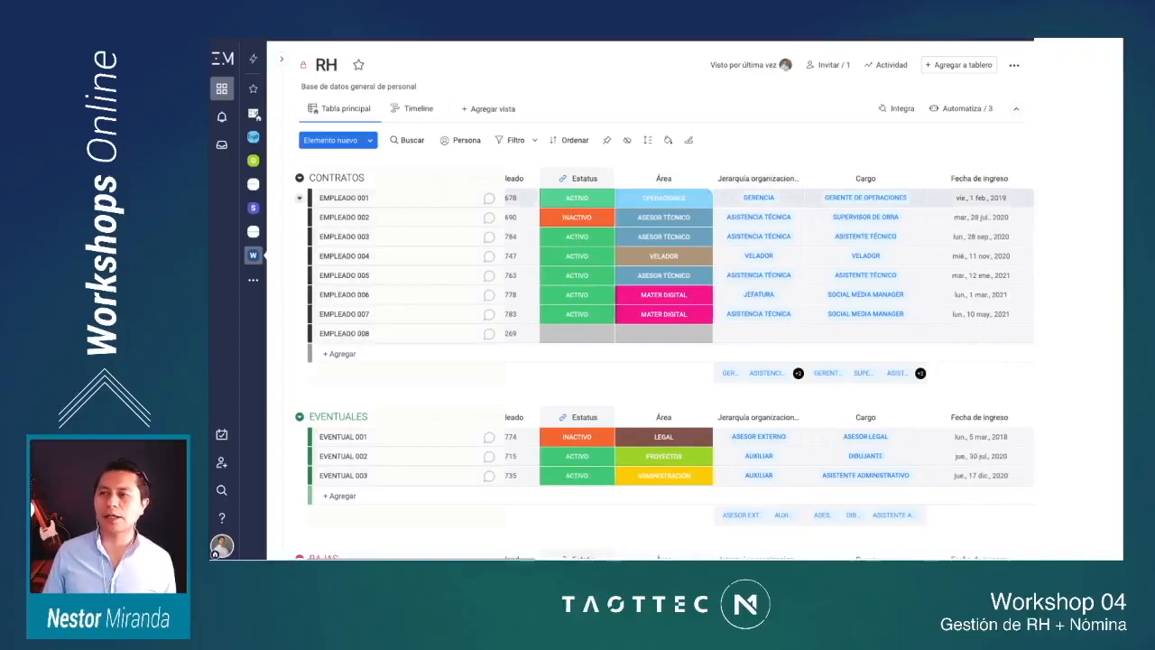
{"action": "left_click", "coordinate": [663, 197]}
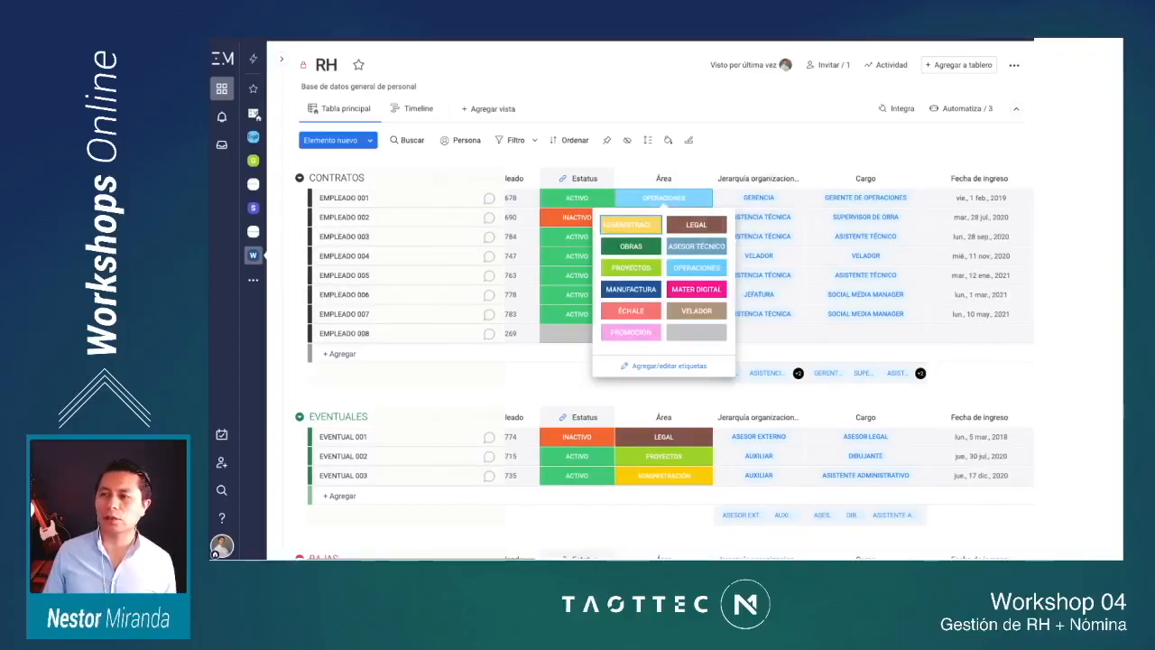
Step: Examine the remaining RH board columns, from organizational hierarchy, contract, salary and contact data through leave, termination, assigned assets and Nómina
{"action": "scroll", "coordinate": [669, 171], "scroll_direction": "right", "scroll_amount": 2}
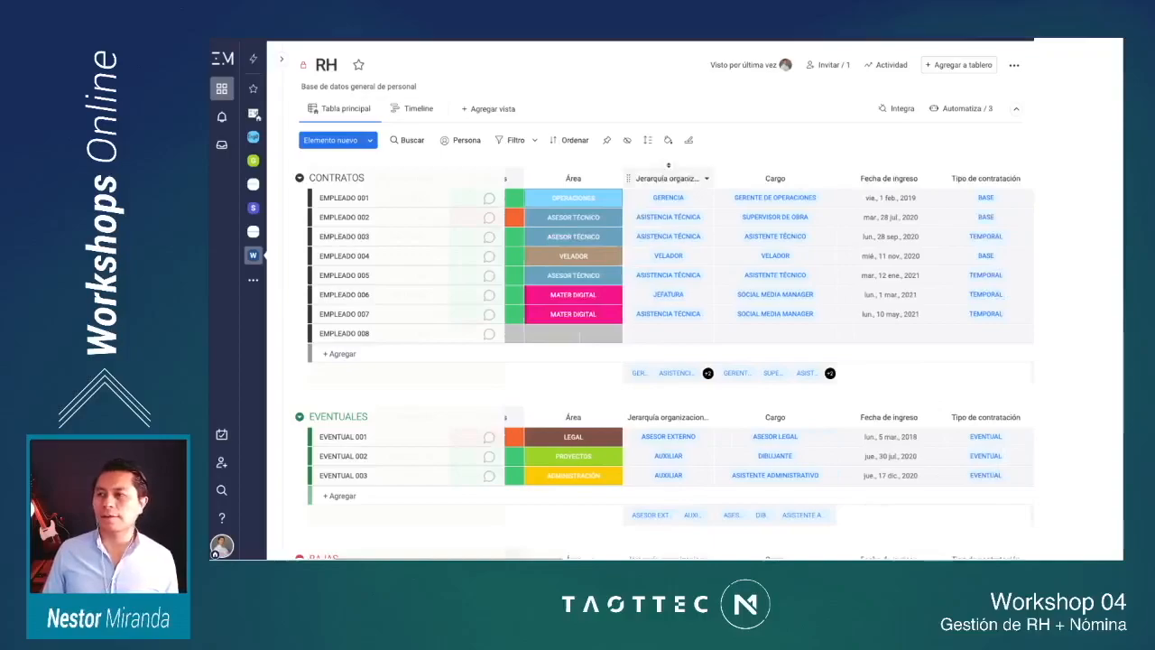
{"action": "scroll", "coordinate": [668, 165], "scroll_direction": "right", "scroll_amount": 2}
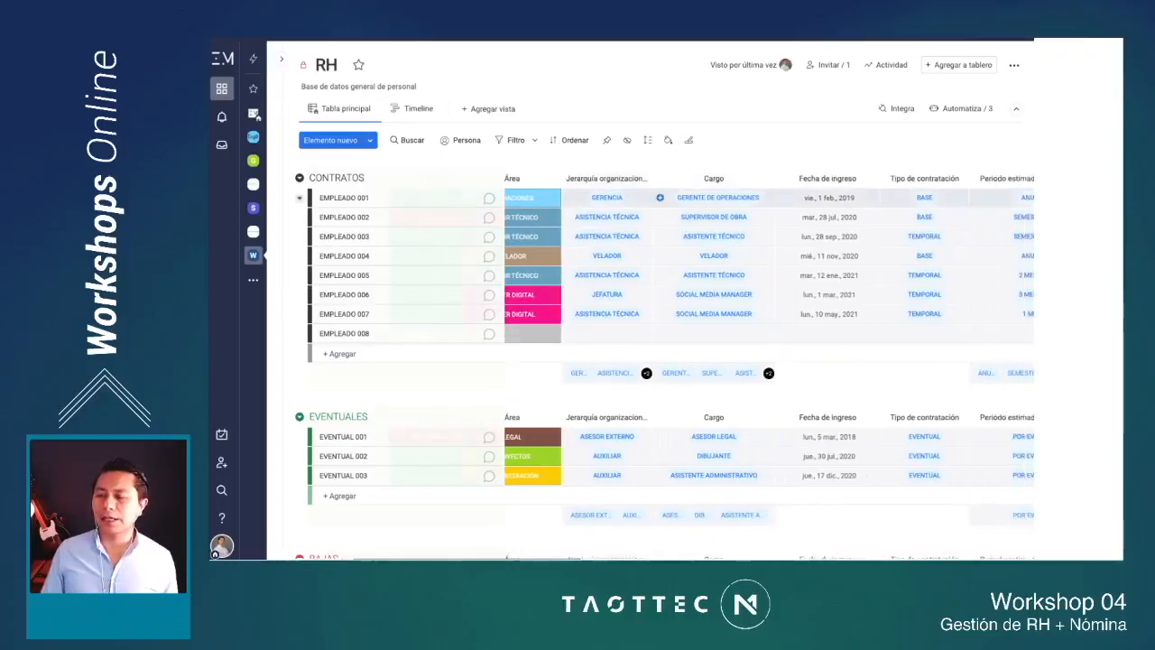
{"action": "scroll", "coordinate": [712, 274], "scroll_direction": "right", "scroll_amount": 3}
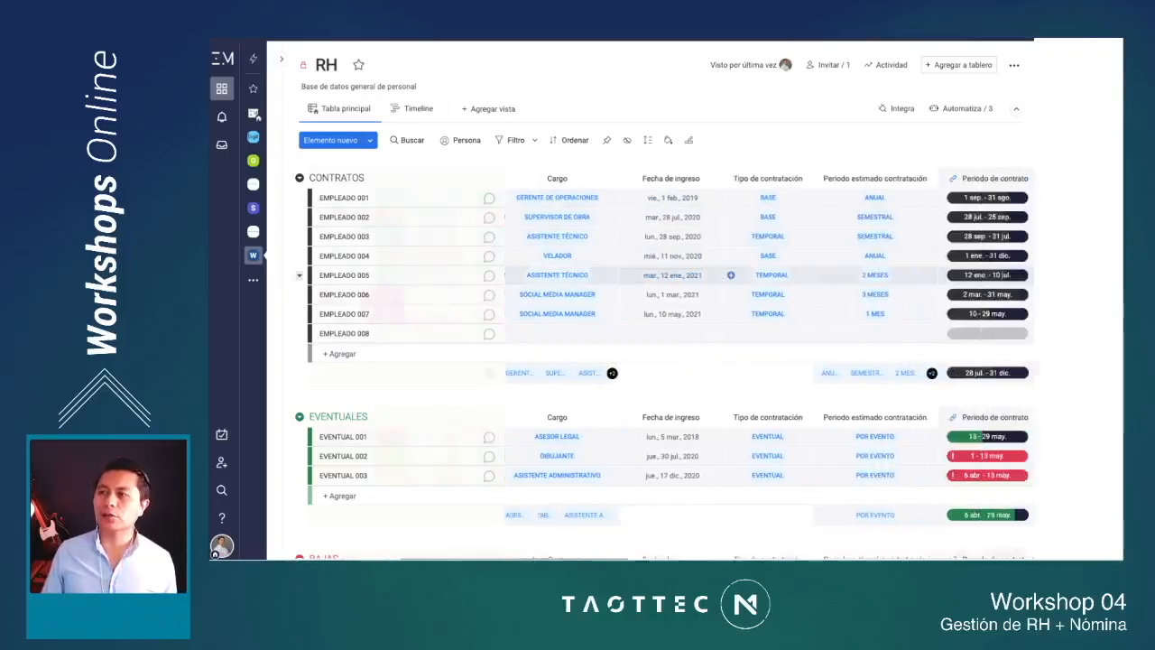
{"action": "scroll", "coordinate": [717, 236], "scroll_direction": "right", "scroll_amount": 2}
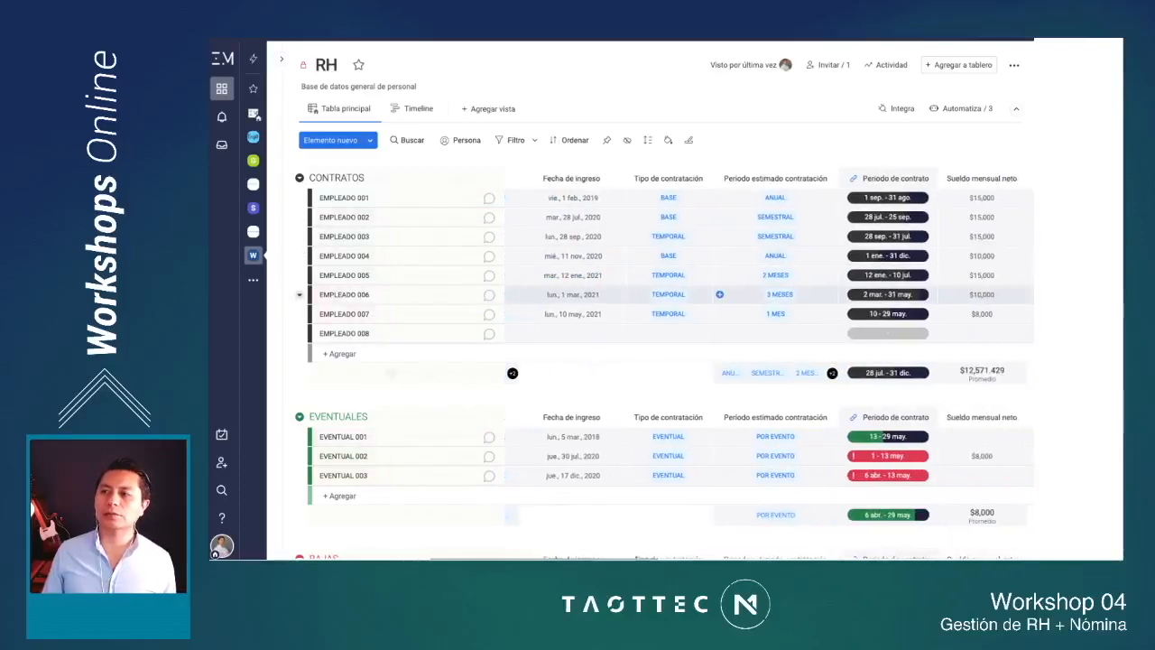
{"action": "scroll", "coordinate": [719, 236], "scroll_direction": "right", "scroll_amount": 4}
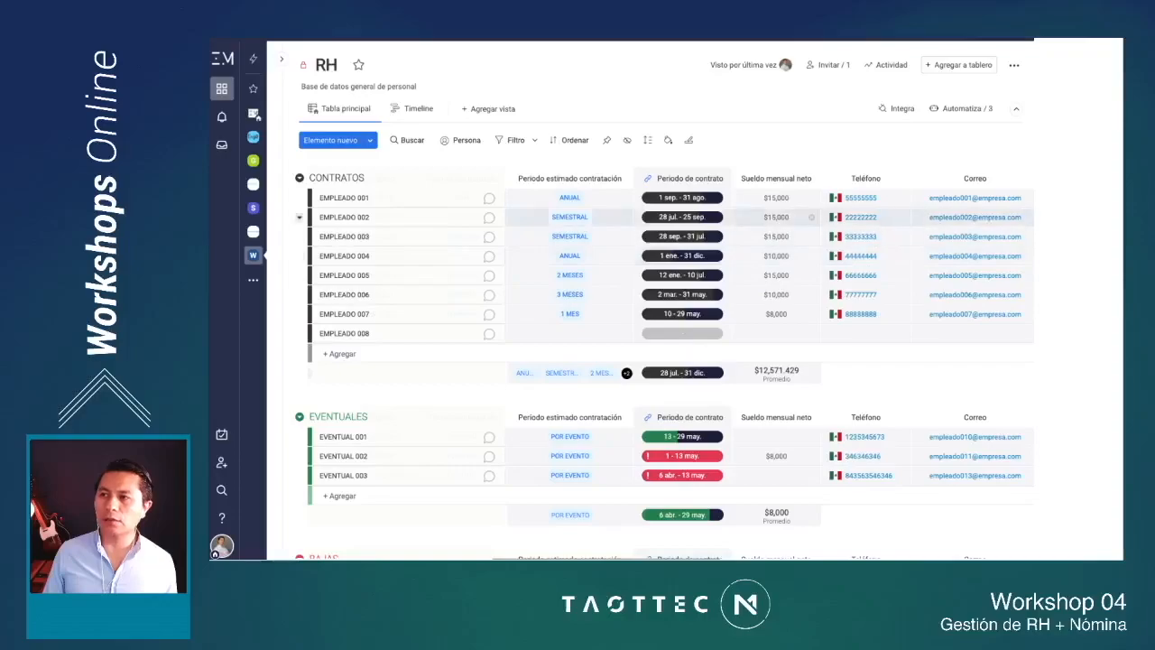
{"action": "scroll", "coordinate": [807, 221], "scroll_direction": "right", "scroll_amount": 2}
{"action": "scroll", "coordinate": [807, 221], "scroll_direction": "right", "scroll_amount": 3}
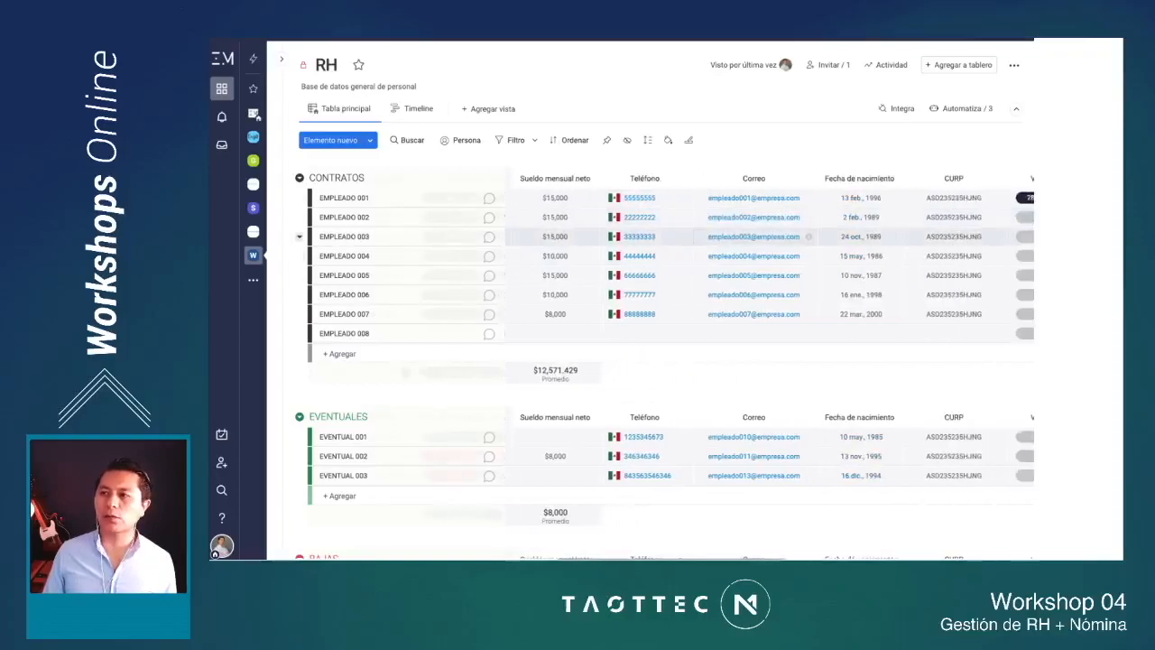
{"action": "scroll", "coordinate": [808, 237], "scroll_direction": "right", "scroll_amount": 2}
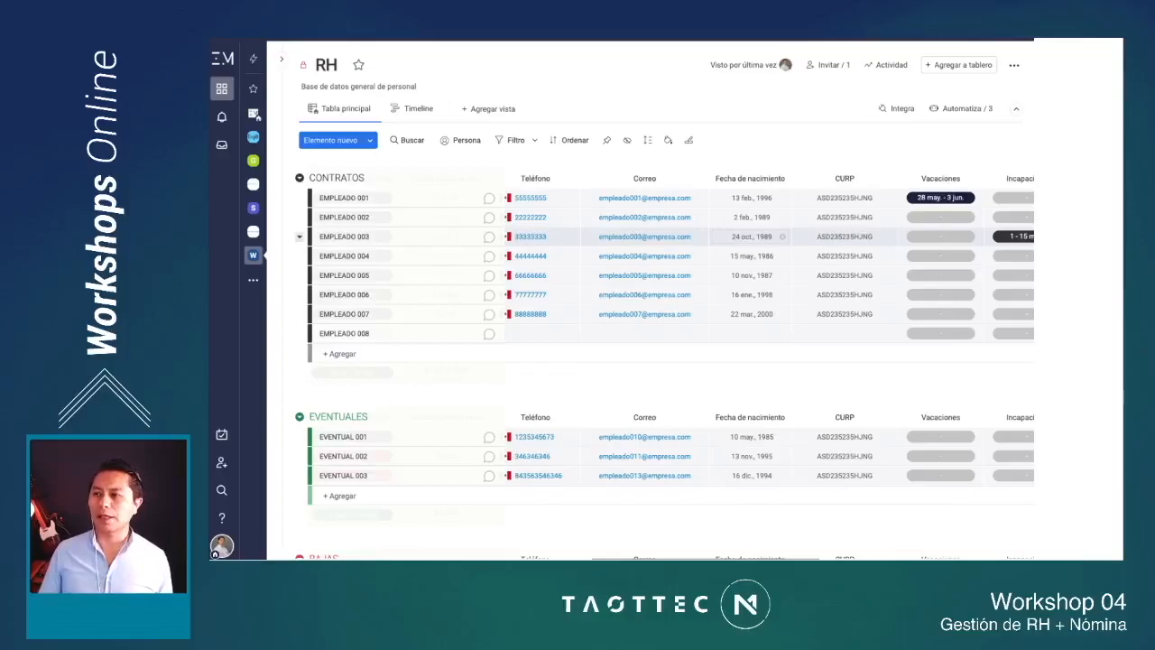
{"action": "scroll", "coordinate": [700, 368], "scroll_direction": "right", "scroll_amount": 1}
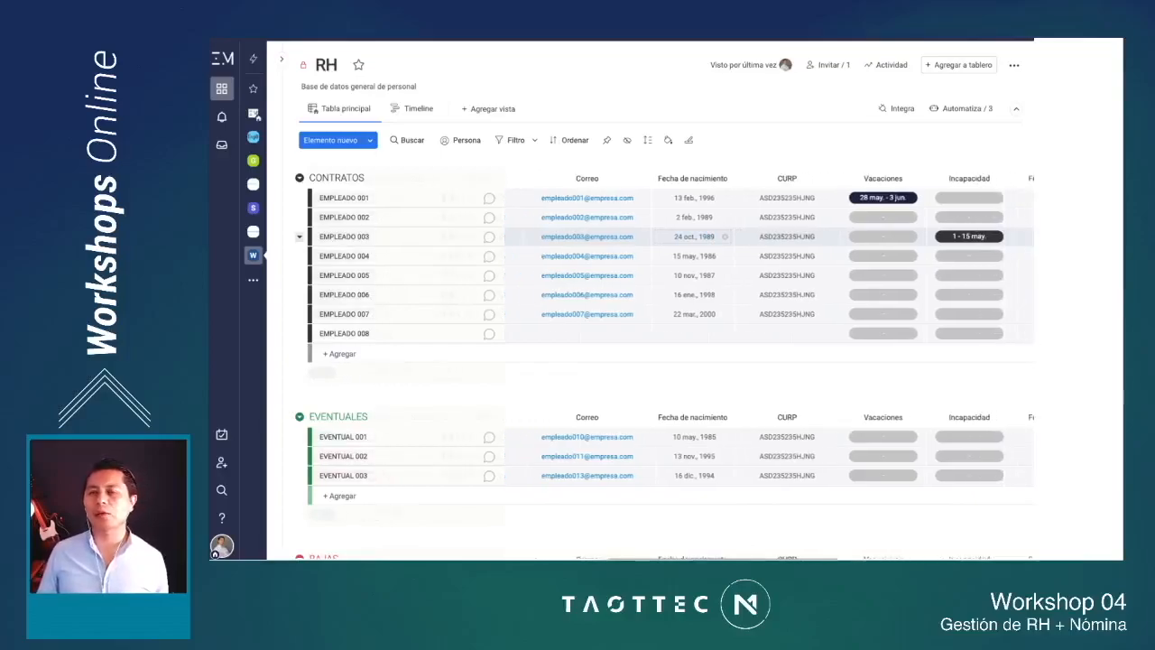
{"action": "scroll", "coordinate": [784, 367], "scroll_direction": "right", "scroll_amount": 1}
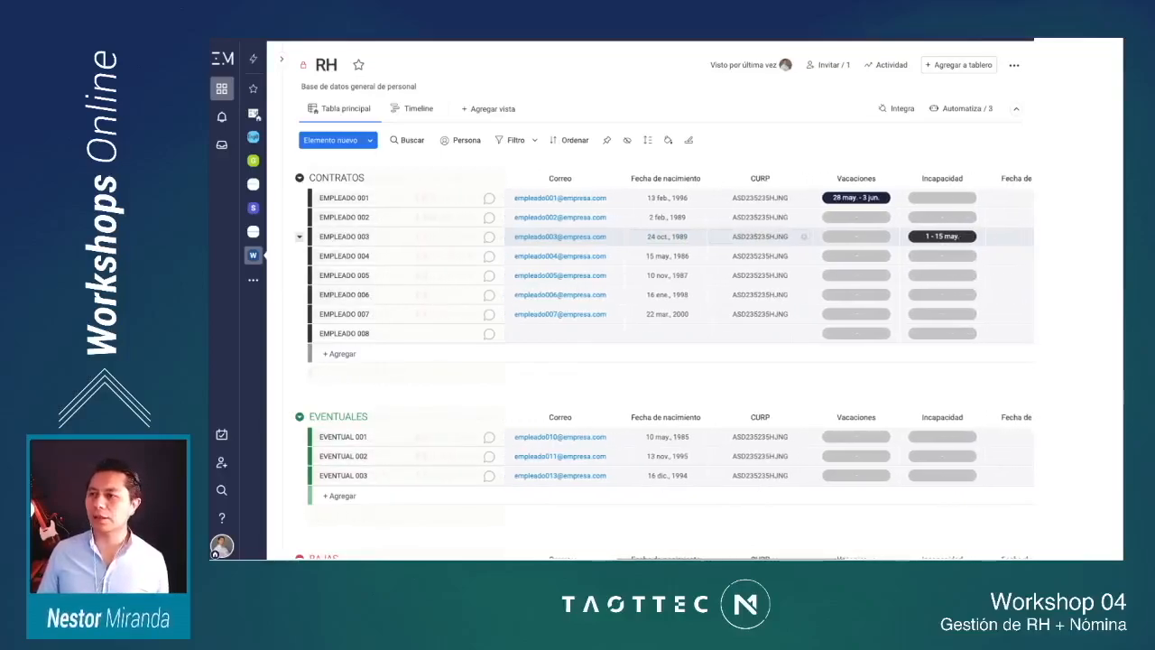
{"action": "scroll", "coordinate": [767, 361], "scroll_direction": "right", "scroll_amount": 1}
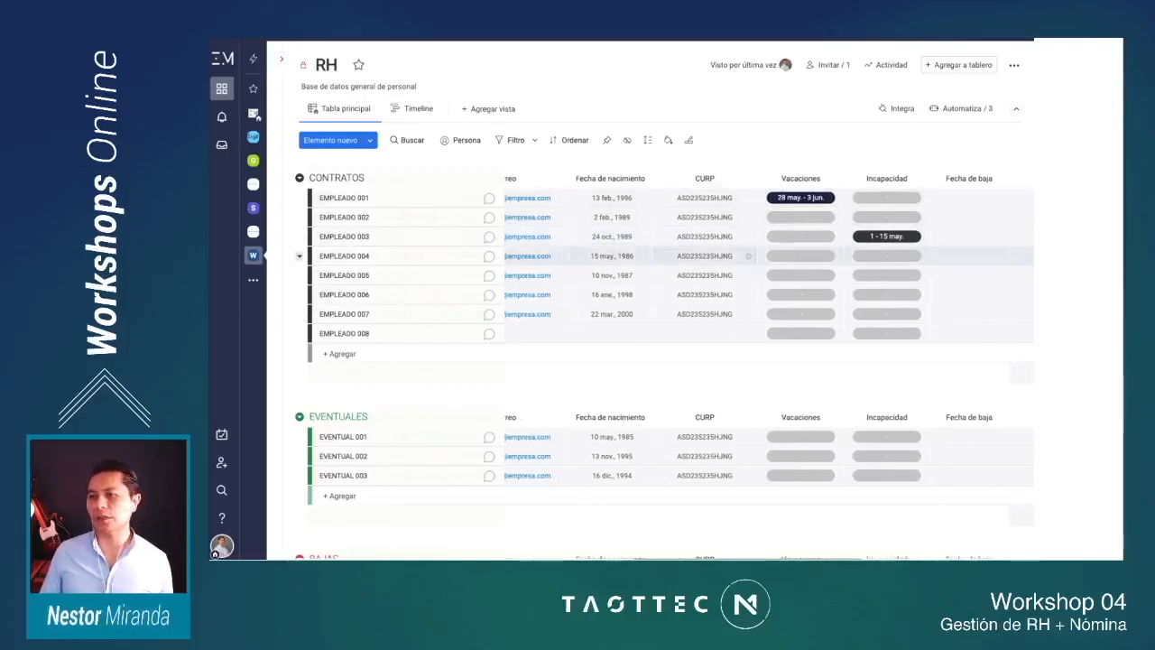
{"action": "scroll", "coordinate": [760, 270], "scroll_direction": "right", "scroll_amount": 2}
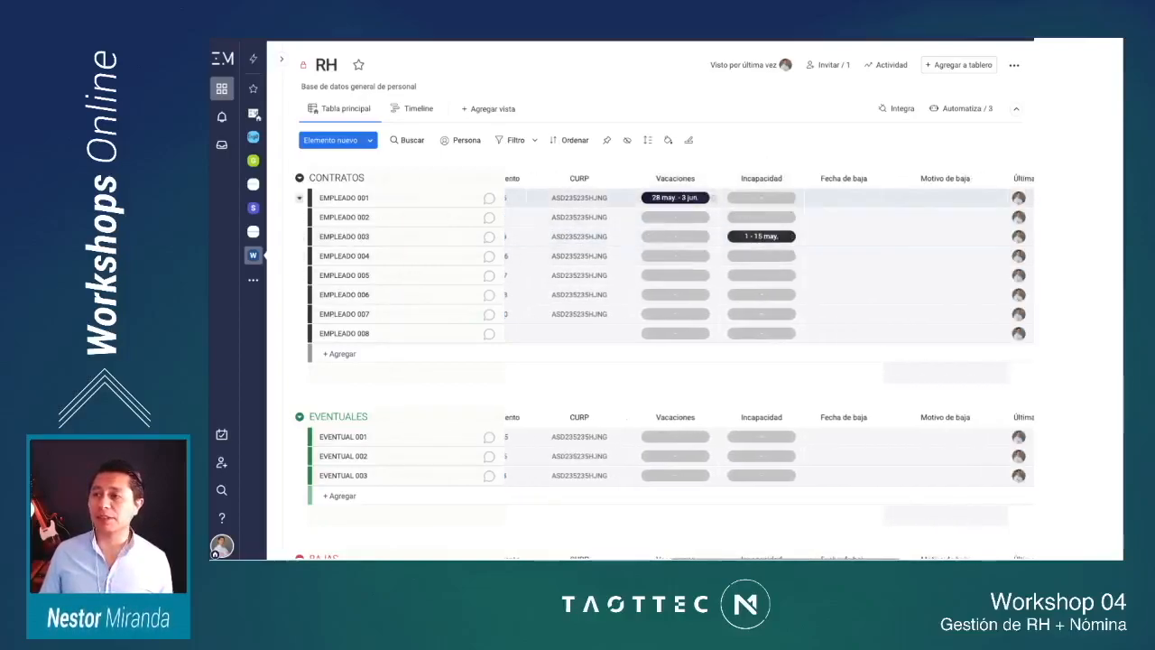
{"action": "scroll", "coordinate": [767, 361], "scroll_direction": "right", "scroll_amount": 1}
{"action": "scroll", "coordinate": [708, 197], "scroll_direction": "right", "scroll_amount": 2}
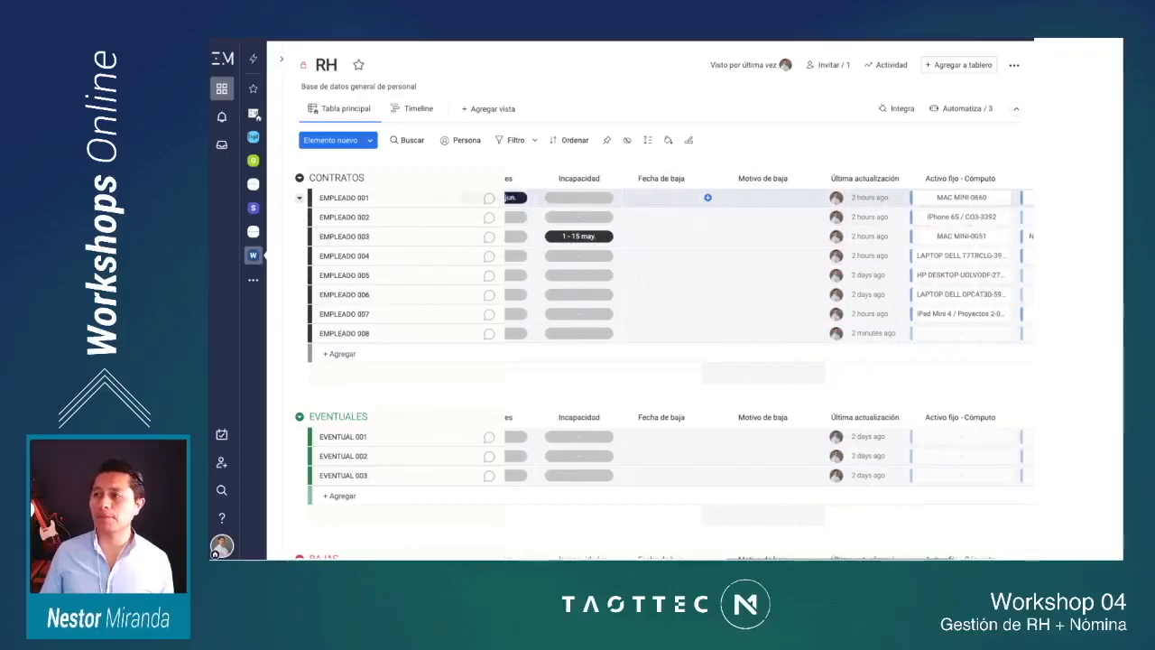
{"action": "scroll", "coordinate": [707, 196], "scroll_direction": "right", "scroll_amount": 3}
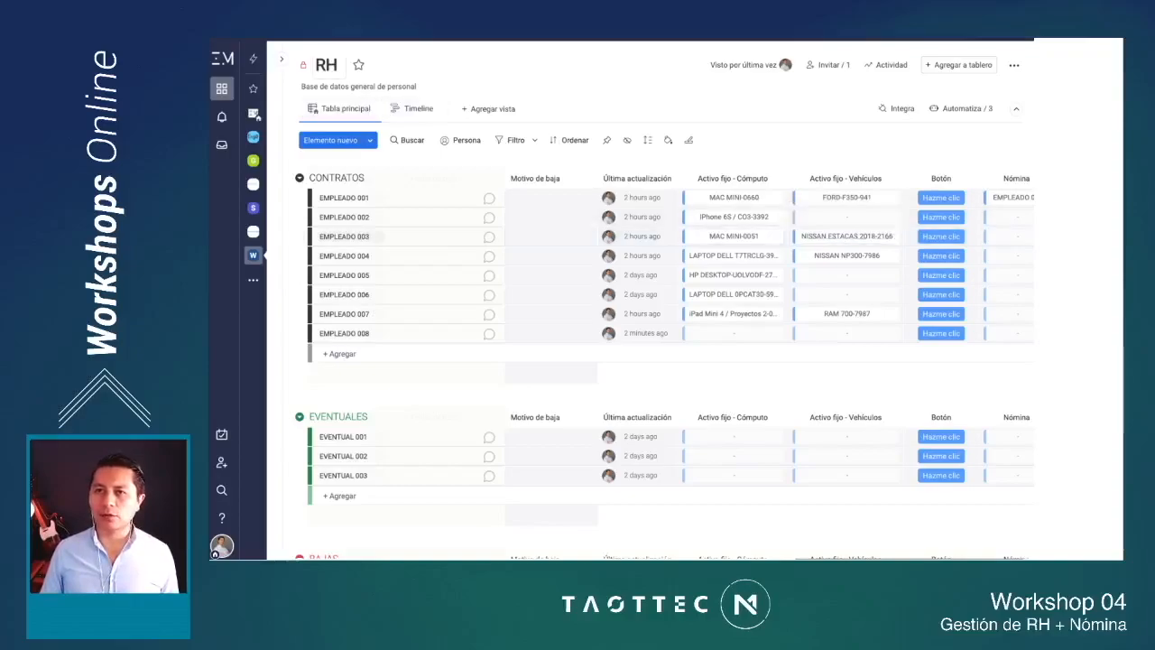
Step: Show the board list again, expand the WS02-ERP folder and open the Activo fijo - Cómputo board
{"action": "left_click", "coordinate": [281, 58]}
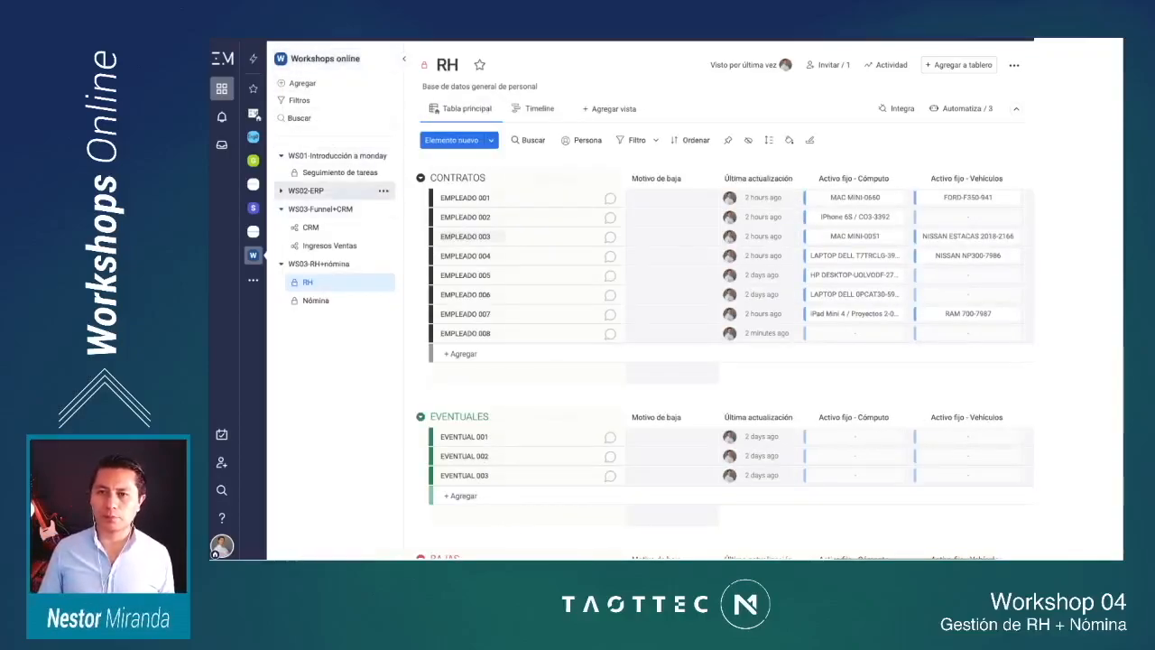
{"action": "left_click", "coordinate": [307, 190]}
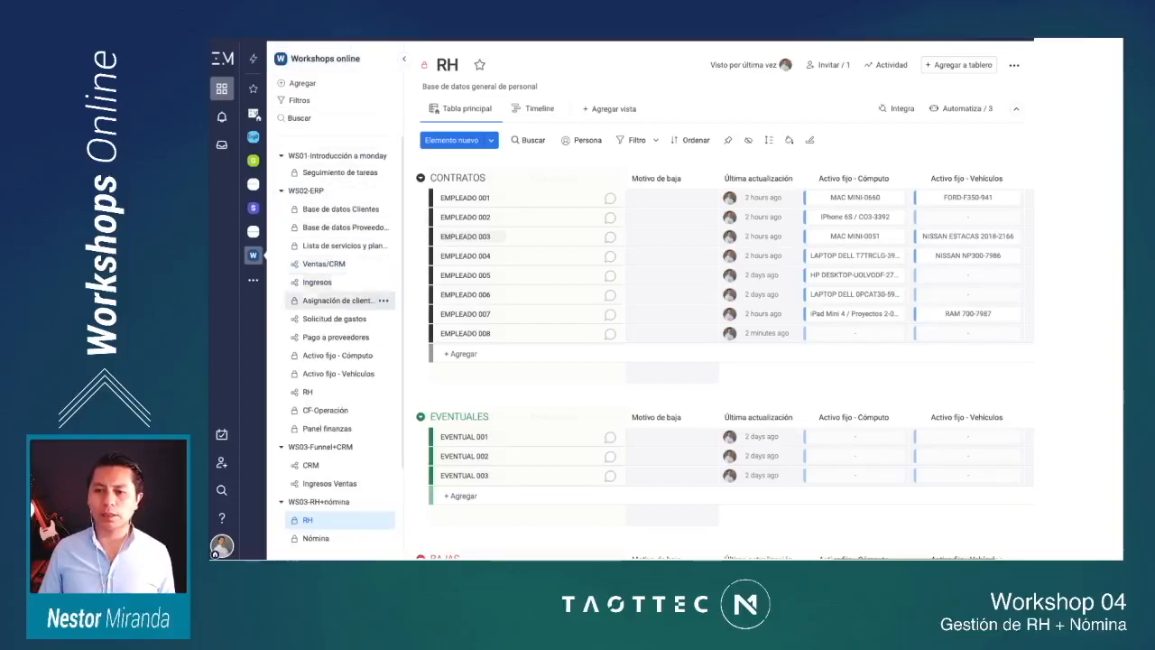
{"action": "left_click", "coordinate": [337, 355]}
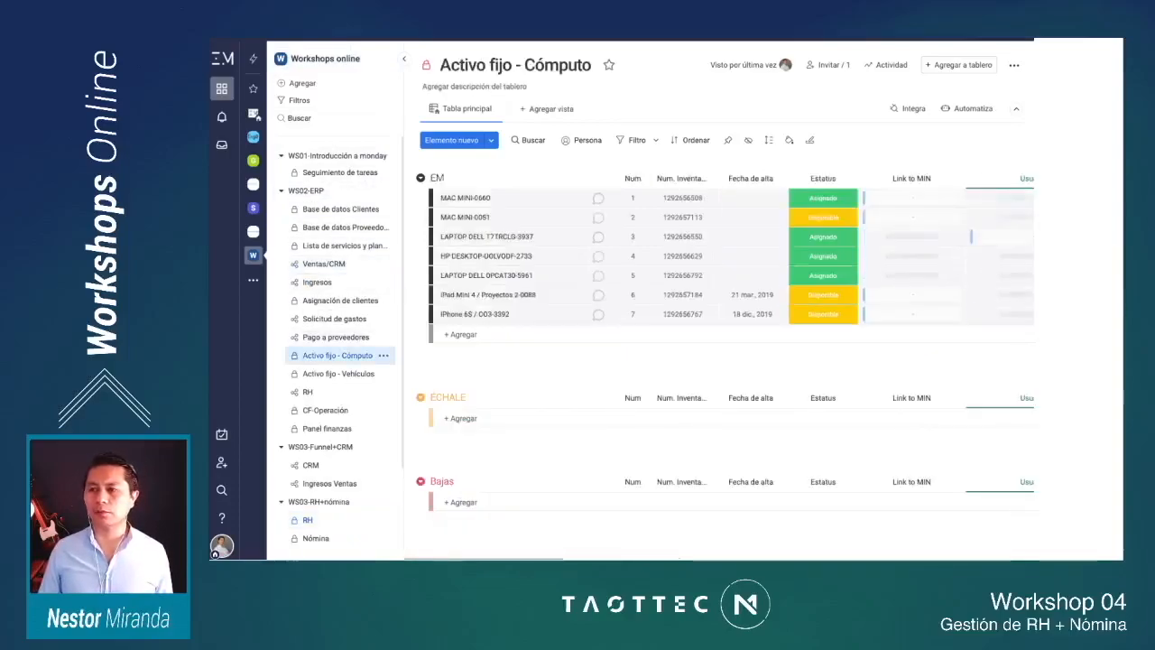
Step: Open the Activo fijo - Vehículos board and review its vehicle data, insurance policy and linked RH, Área and Cargo columns
{"action": "left_click", "coordinate": [338, 373]}
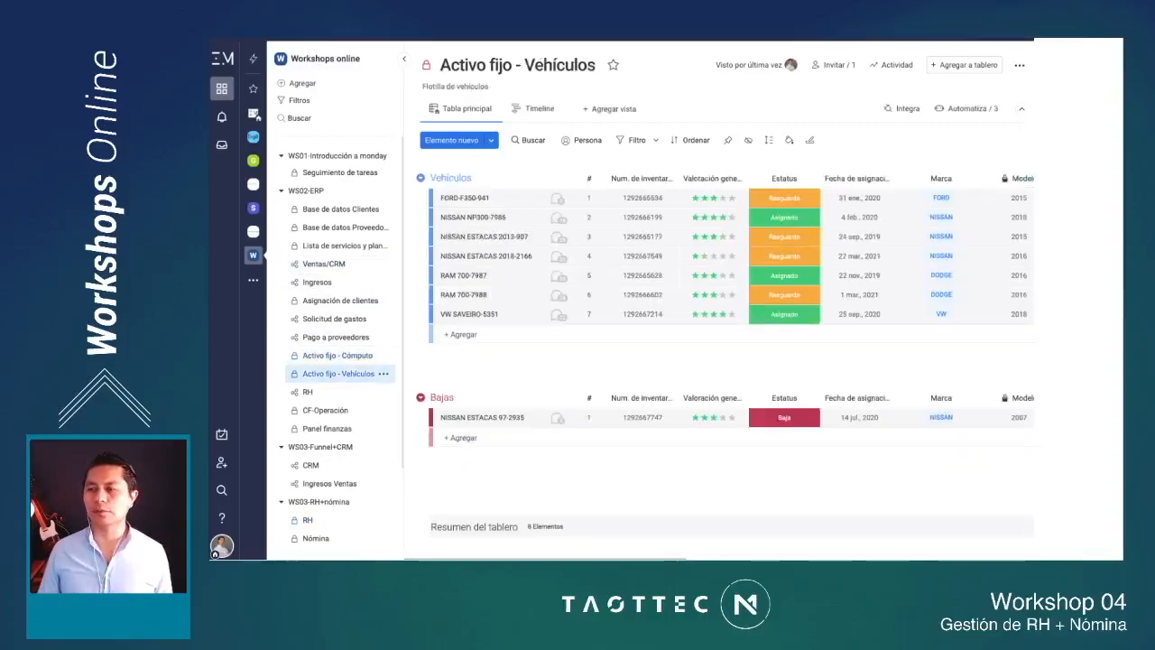
{"action": "scroll", "coordinate": [632, 294], "scroll_direction": "right", "scroll_amount": 5}
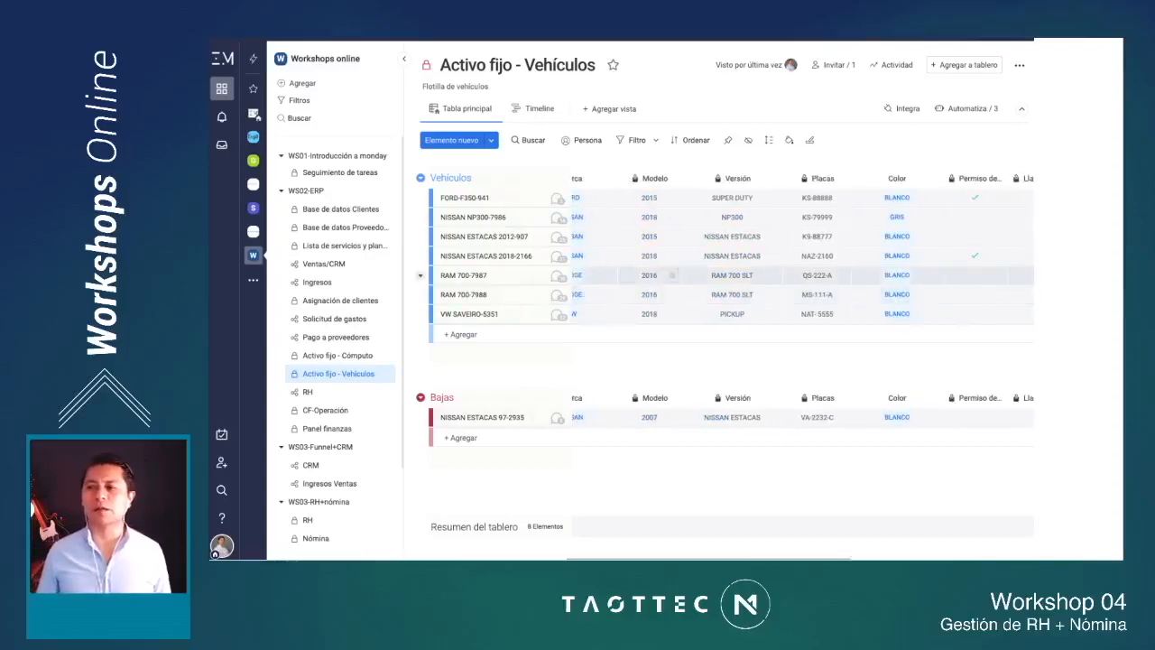
{"action": "scroll", "coordinate": [722, 275], "scroll_direction": "left", "scroll_amount": 4}
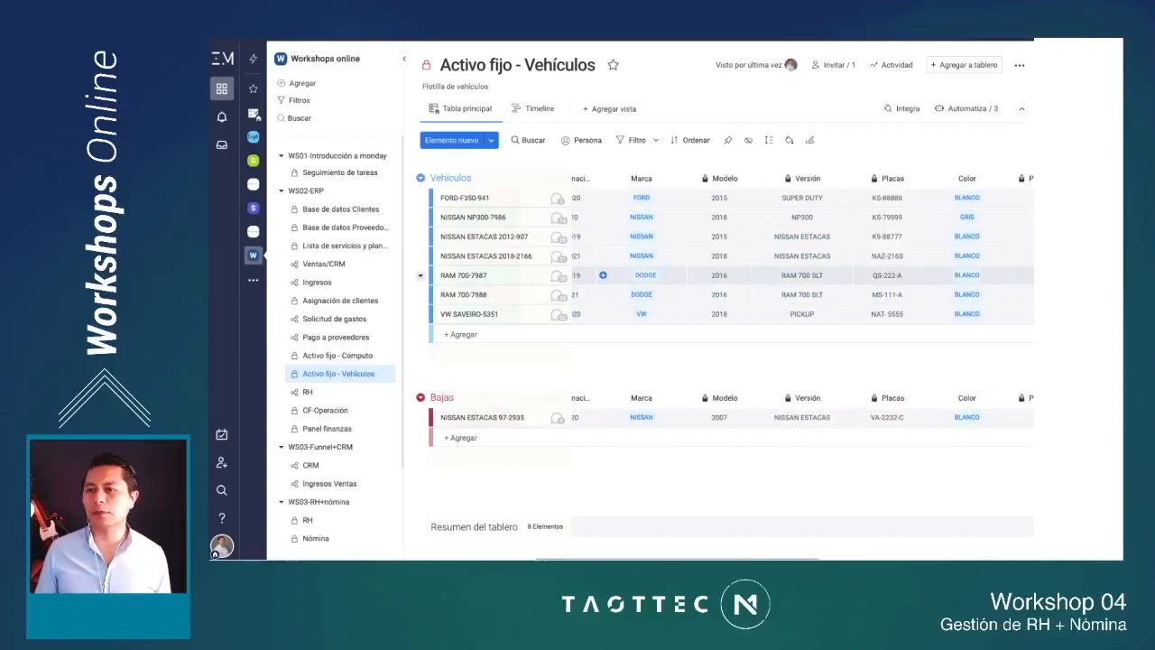
{"action": "scroll", "coordinate": [663, 275], "scroll_direction": "right", "scroll_amount": 5}
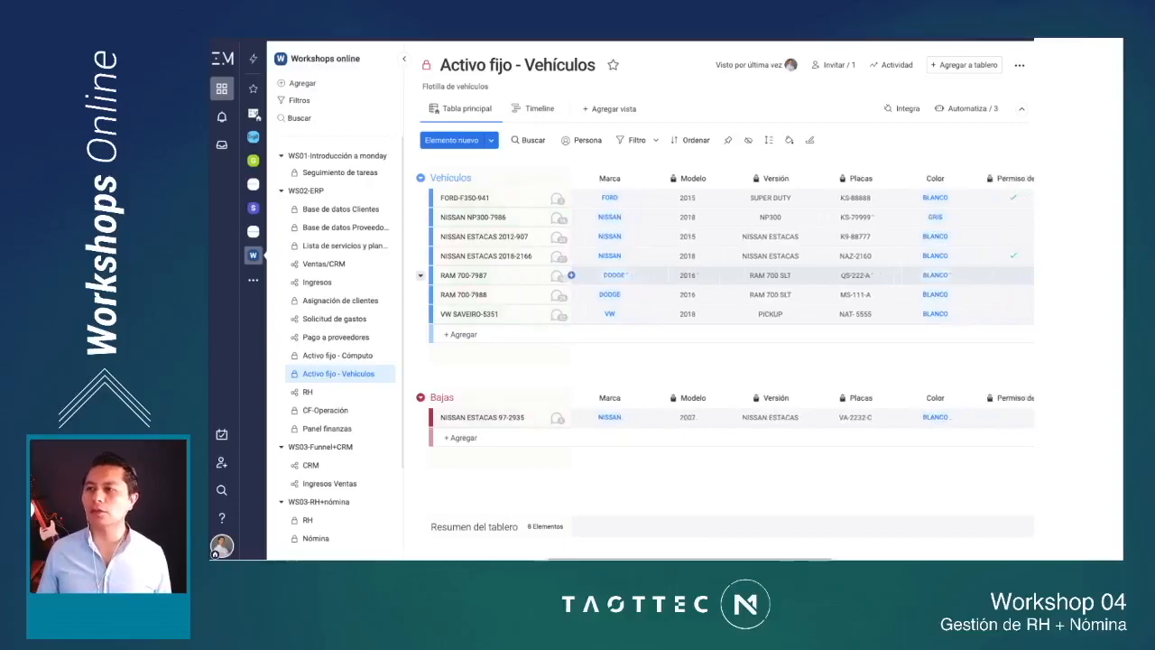
{"action": "scroll", "coordinate": [663, 275], "scroll_direction": "right", "scroll_amount": 5}
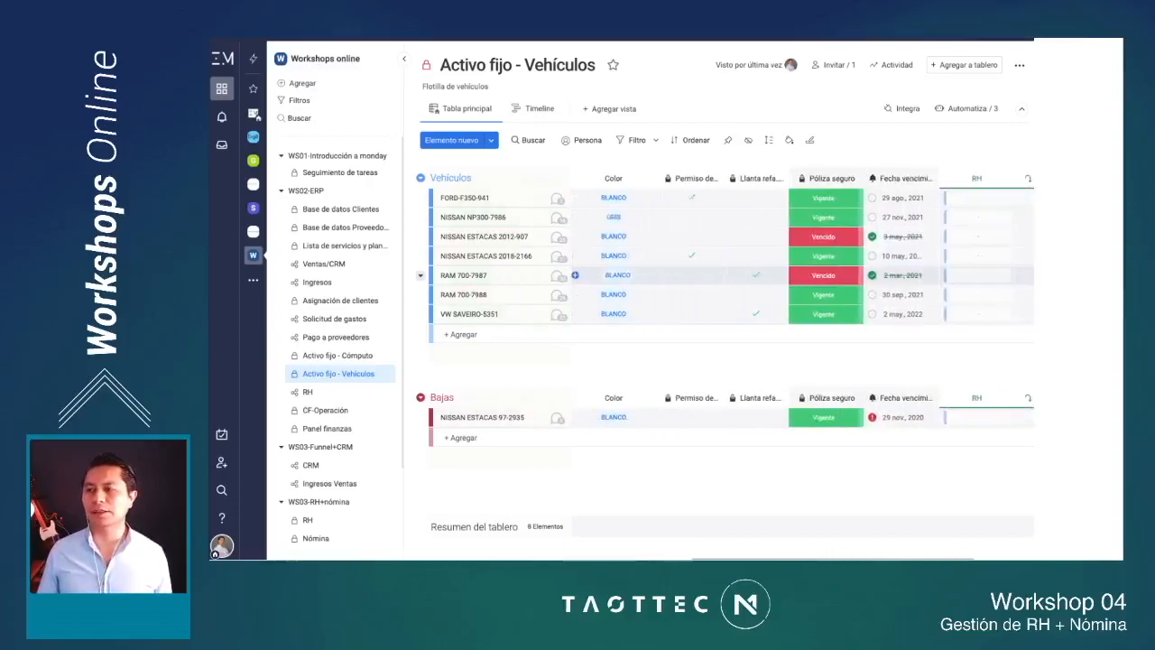
{"action": "scroll", "coordinate": [699, 269], "scroll_direction": "right", "scroll_amount": 2}
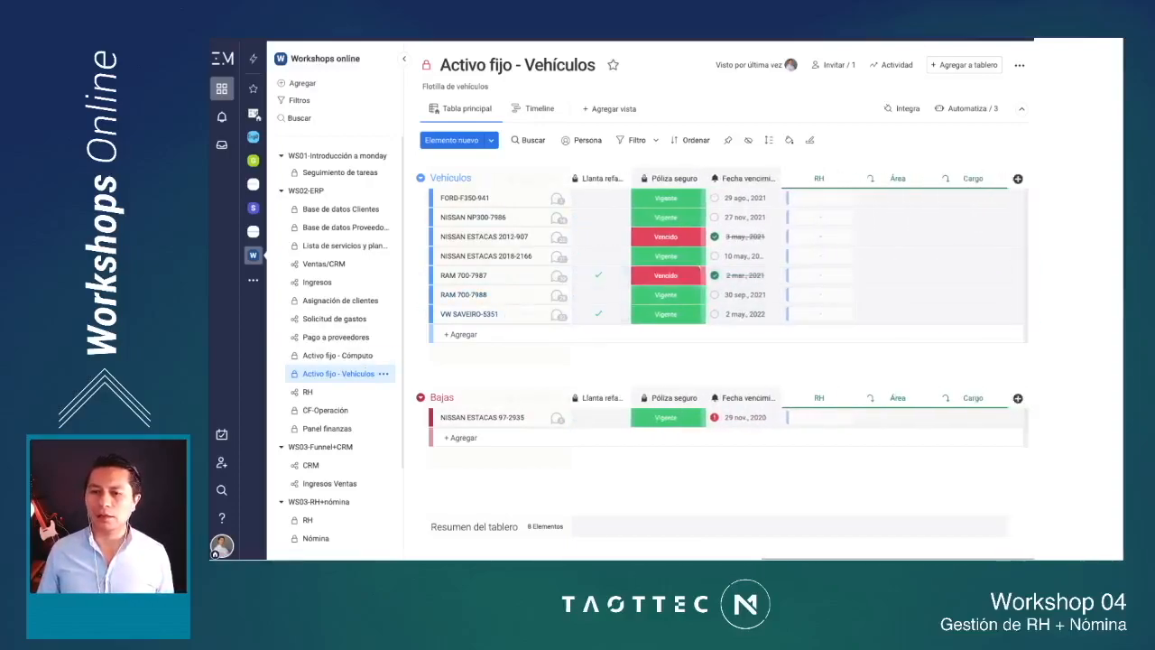
Step: Return to the Activo fijo - Cómputo board and widen the Num. Inventario column to fit its title
{"action": "left_click", "coordinate": [337, 354]}
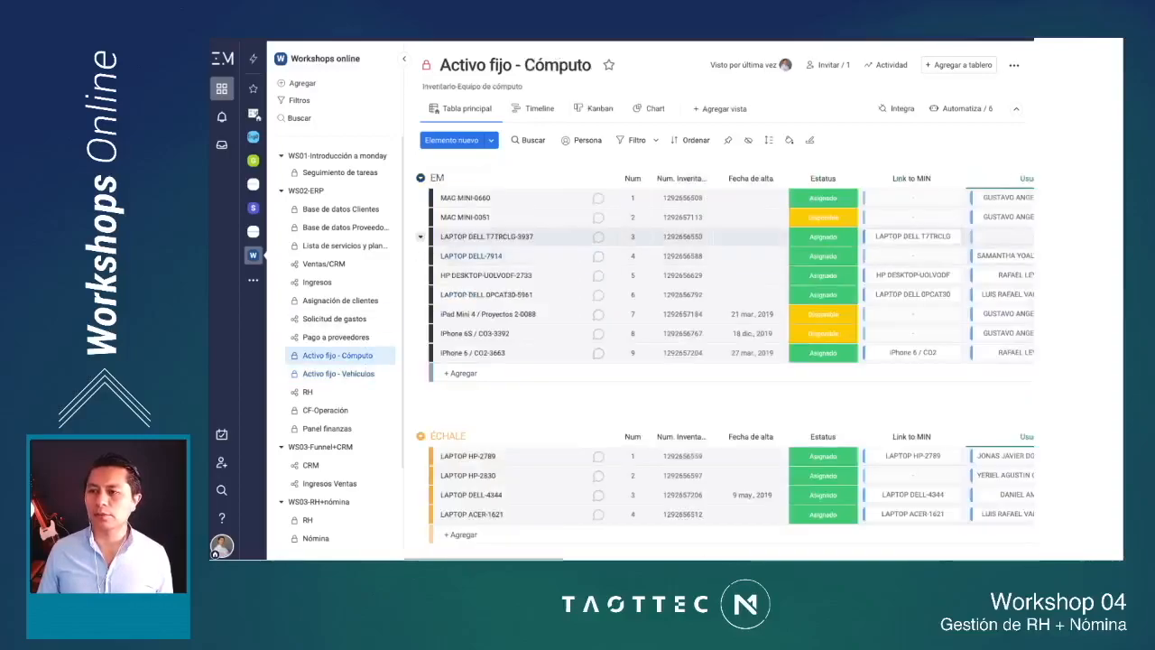
{"action": "scroll", "coordinate": [632, 275], "scroll_direction": "right", "scroll_amount": 2}
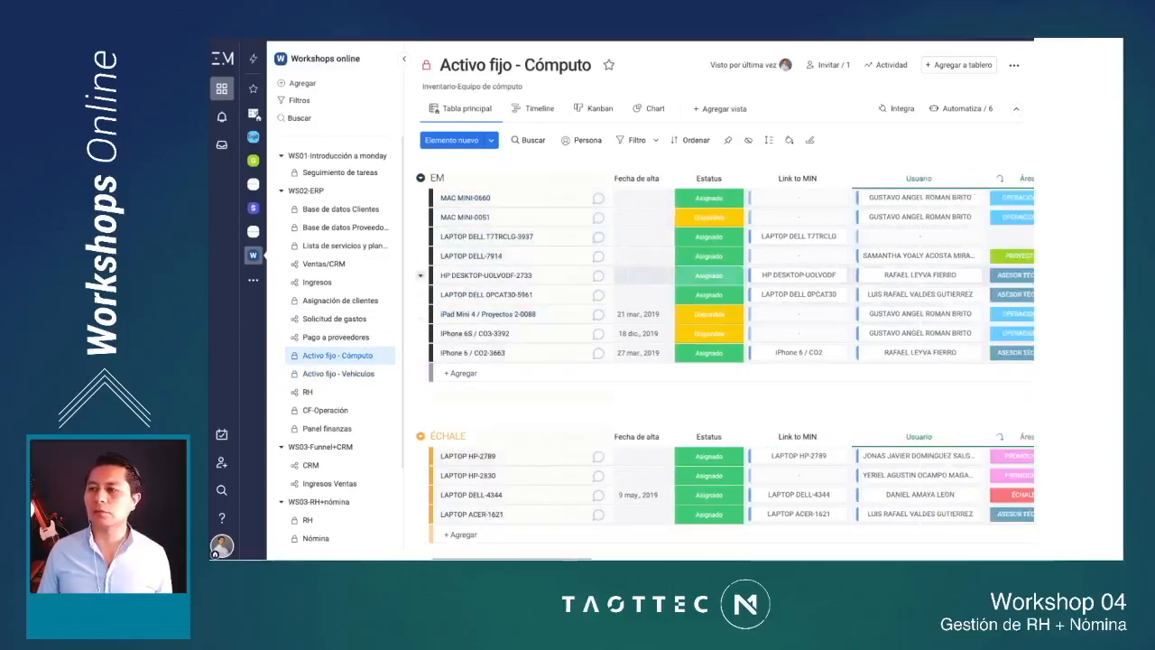
{"action": "scroll", "coordinate": [632, 275], "scroll_direction": "left", "scroll_amount": 2}
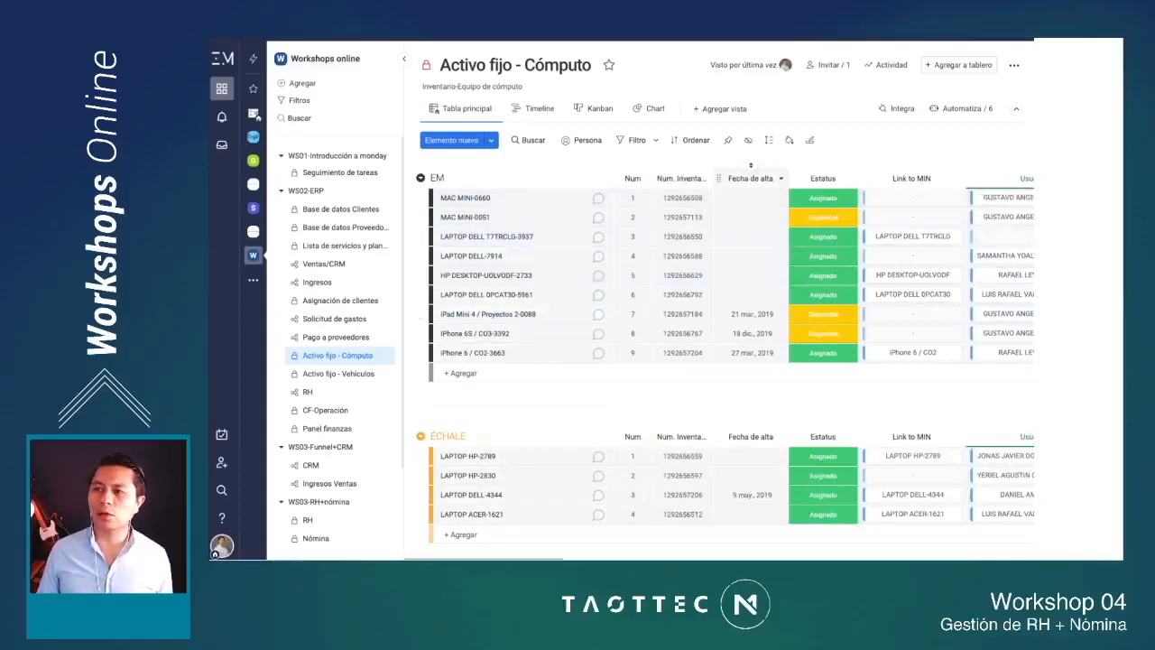
{"action": "left_click_drag", "start_coordinate": [711, 177], "coordinate": [727, 178]}
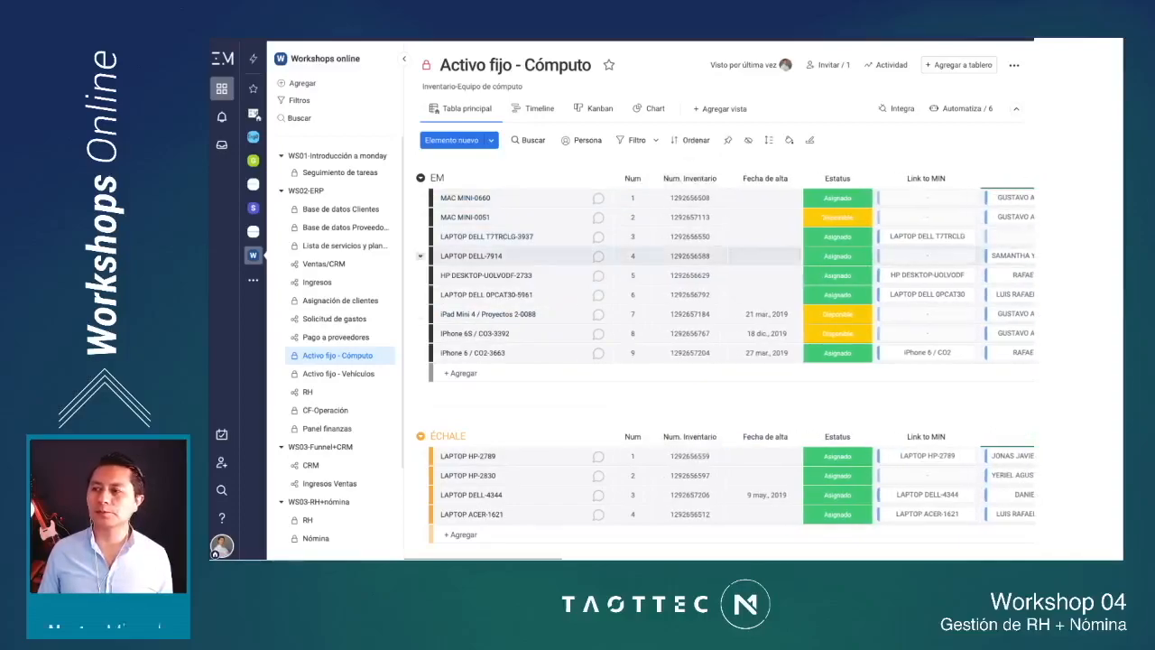
Step: Review the Link to MIN, Usuario, Área, Fotos and N° serie columns of the computer equipment inventory
{"action": "scroll", "coordinate": [631, 218], "scroll_direction": "right", "scroll_amount": 1}
{"action": "scroll", "coordinate": [731, 271], "scroll_direction": "right", "scroll_amount": 3}
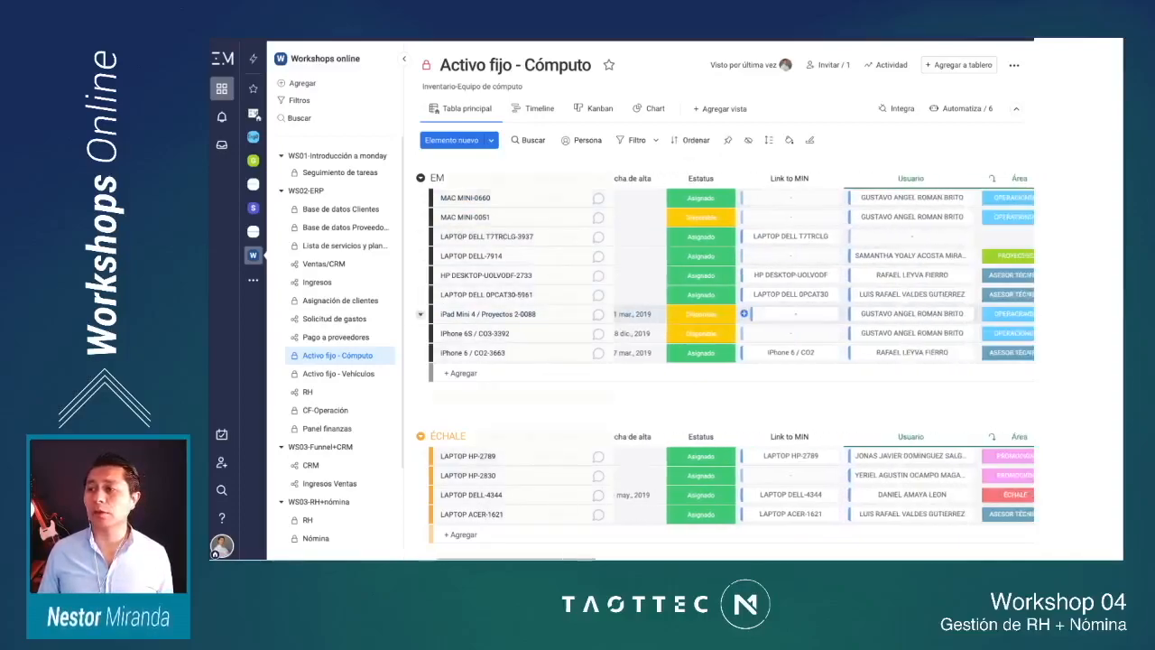
{"action": "scroll", "coordinate": [677, 314], "scroll_direction": "right", "scroll_amount": 2}
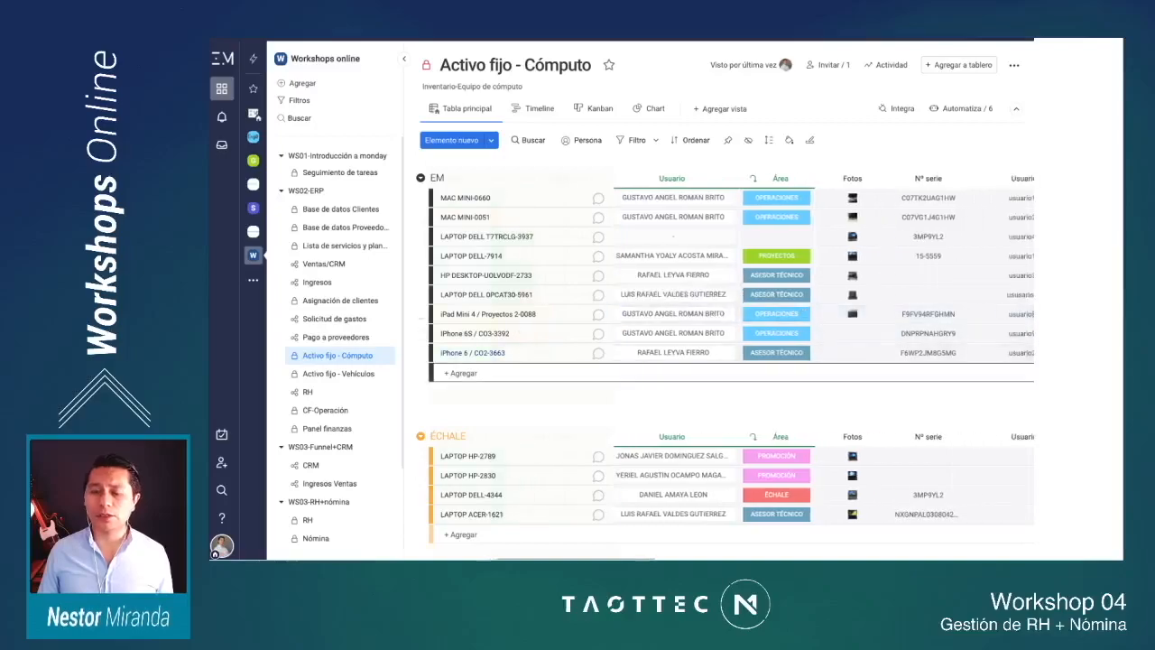
Step: Return to the RH board in WS03-RH+nómina and add a connect-boards column after Nómina, opening its board selection
{"action": "scroll", "coordinate": [343, 373], "scroll_direction": "down", "scroll_amount": 2}
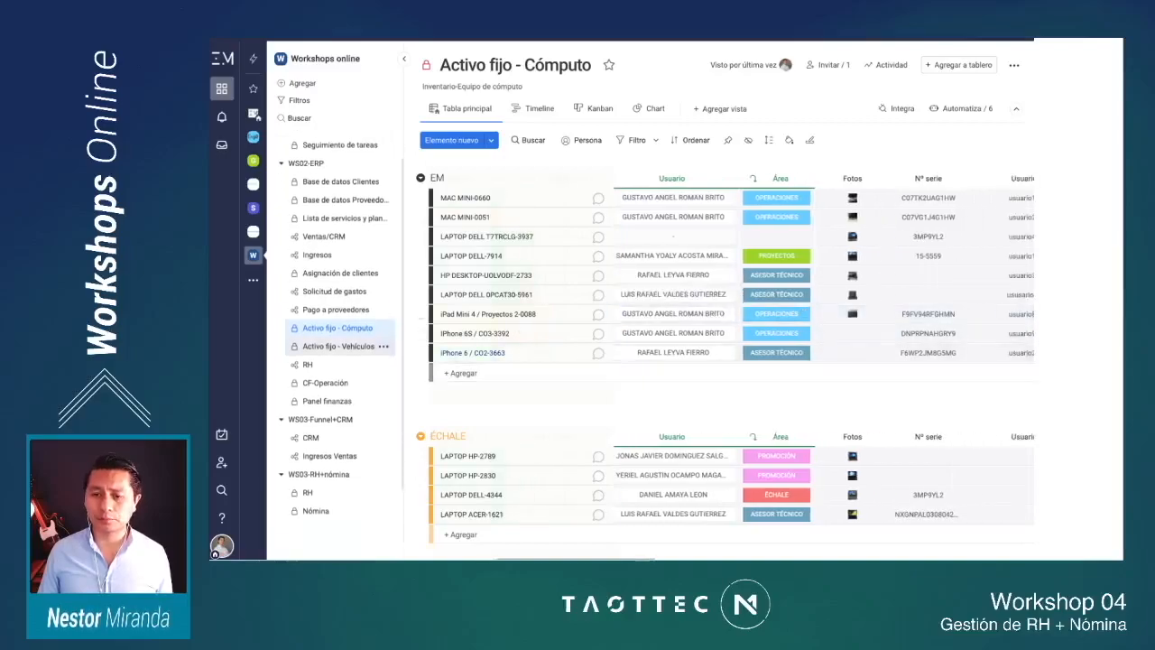
{"action": "left_click", "coordinate": [311, 478]}
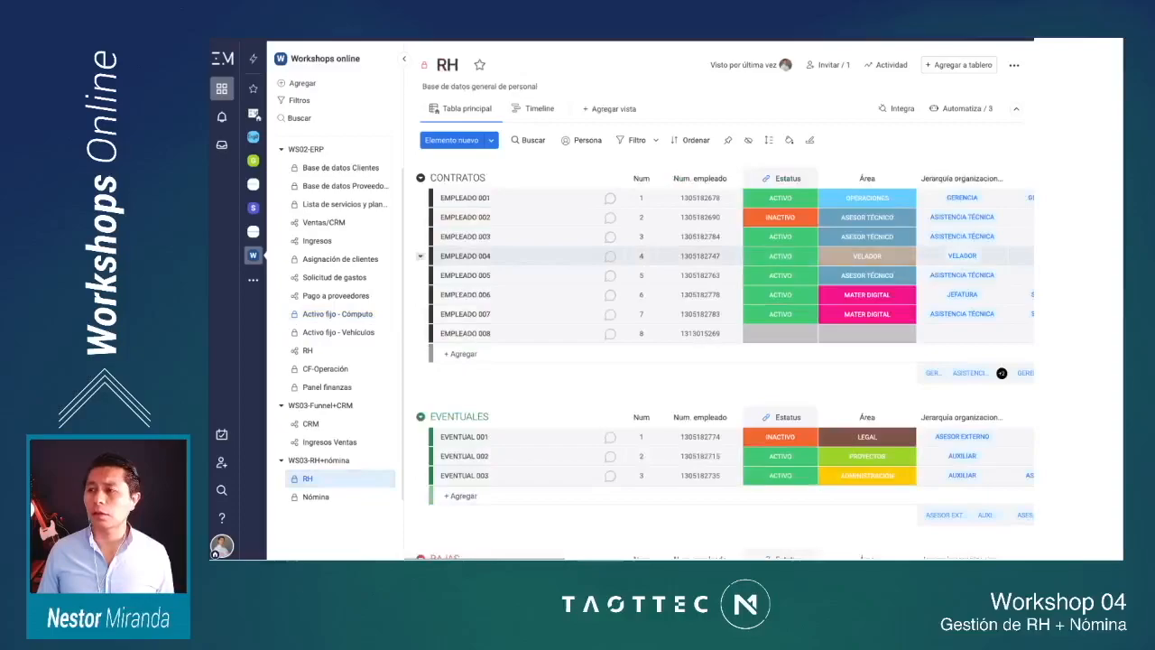
{"action": "scroll", "coordinate": [726, 343], "scroll_direction": "right", "scroll_amount": 10}
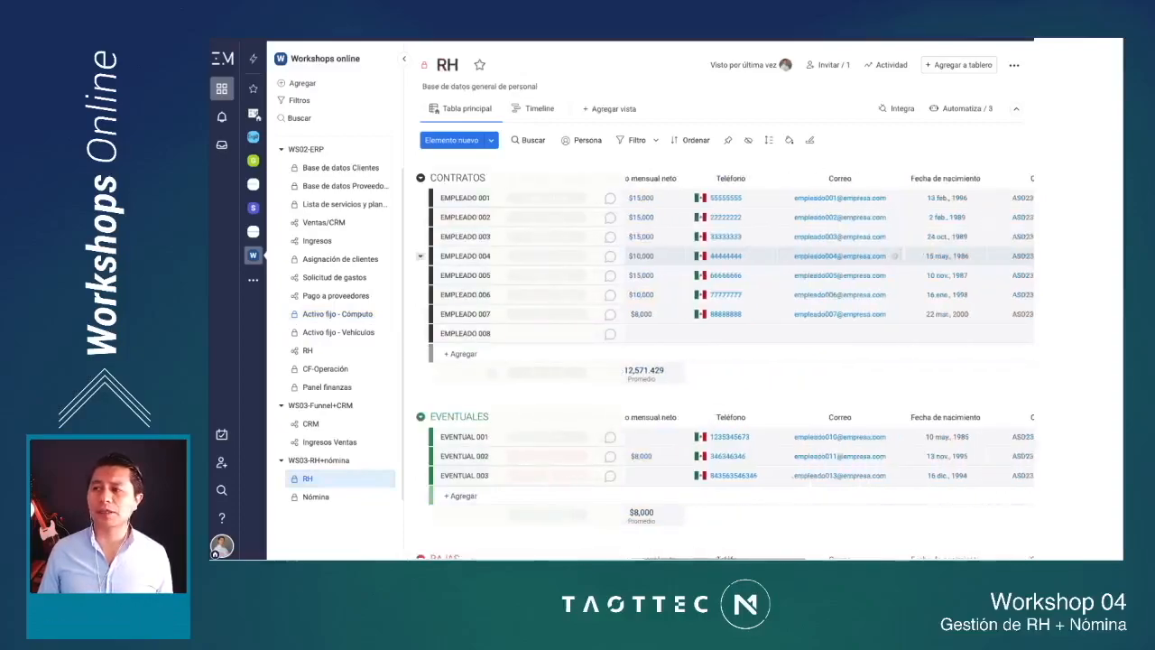
{"action": "scroll", "coordinate": [726, 343], "scroll_direction": "right", "scroll_amount": 10}
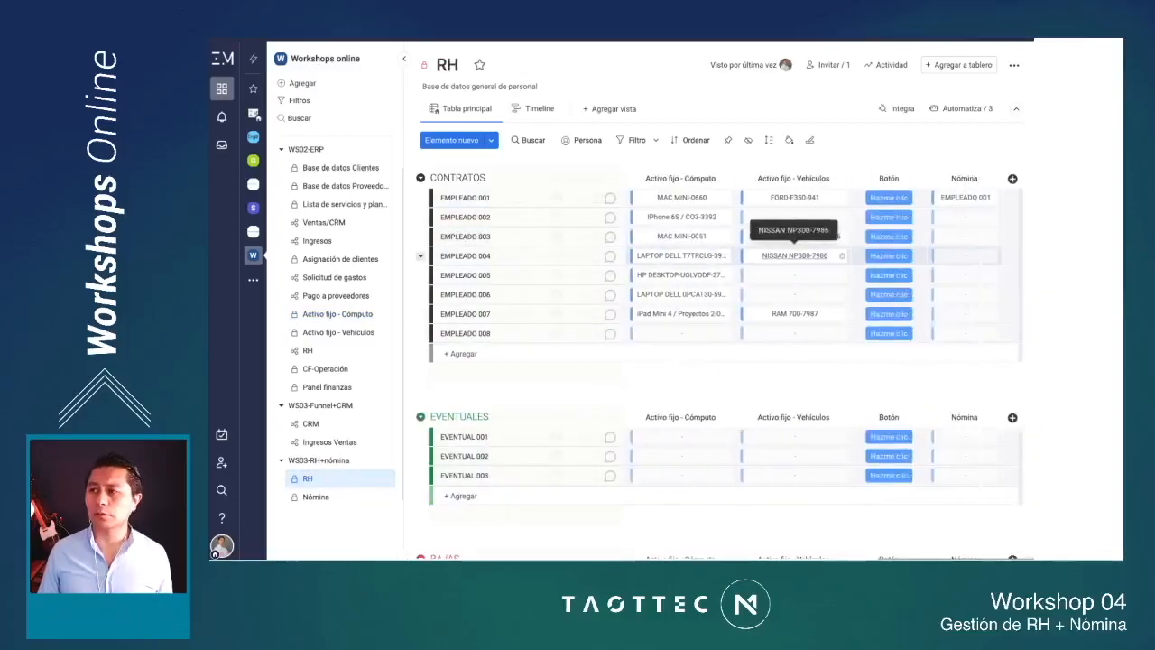
{"action": "left_click", "coordinate": [1012, 179]}
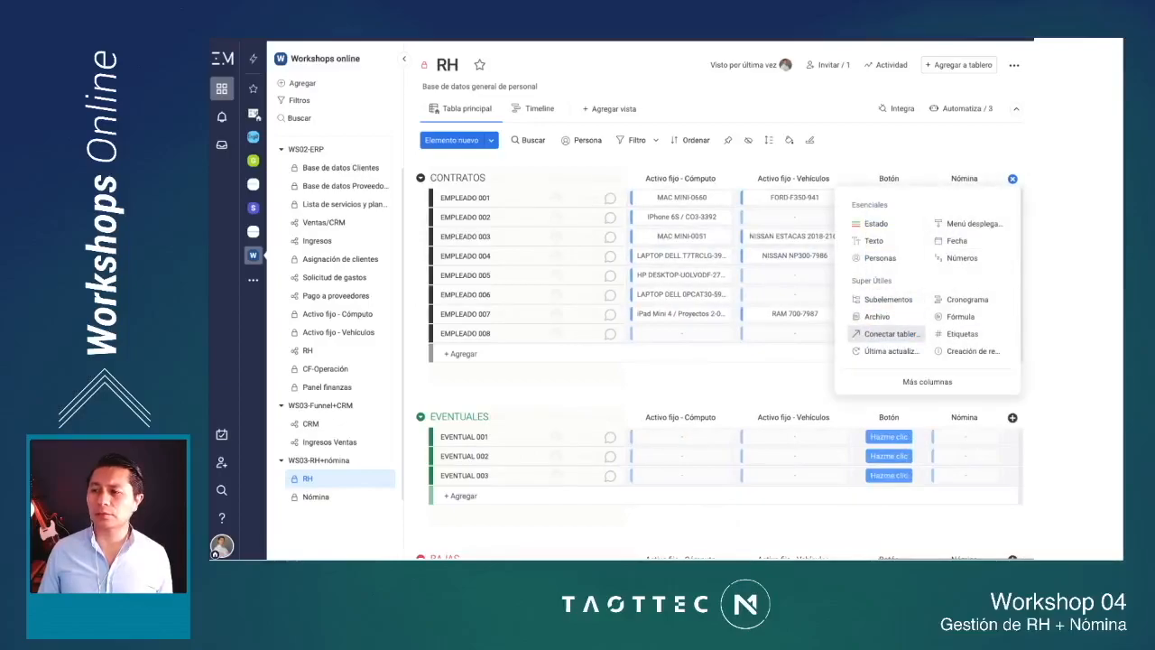
{"action": "left_click", "coordinate": [886, 334]}
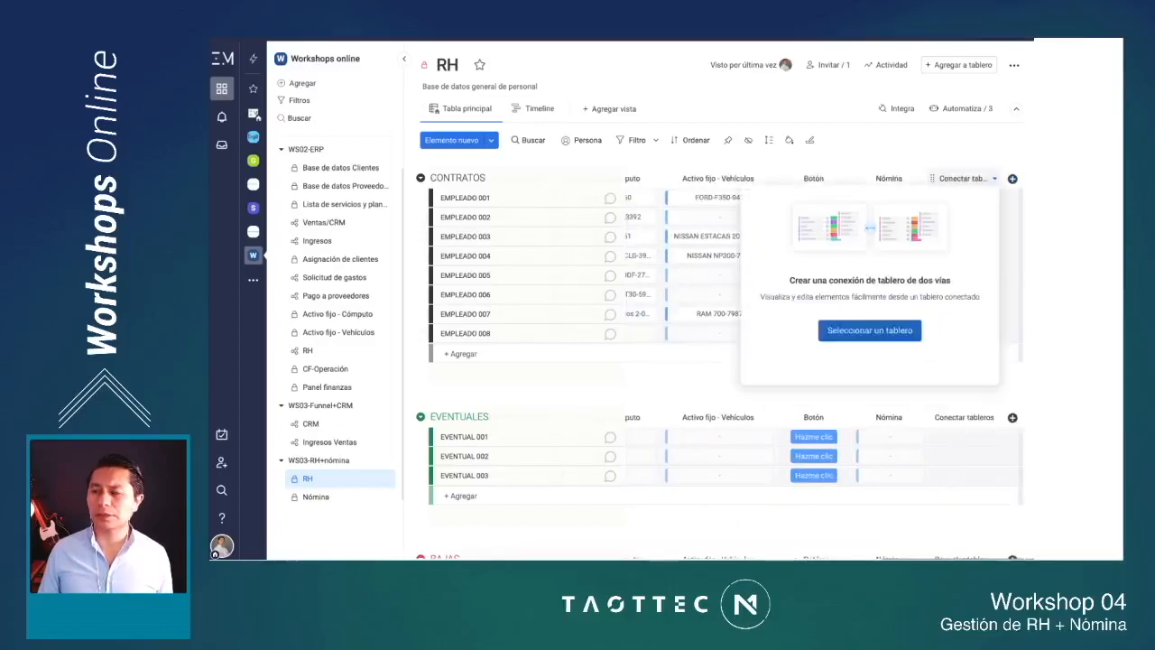
{"action": "left_click", "coordinate": [868, 331]}
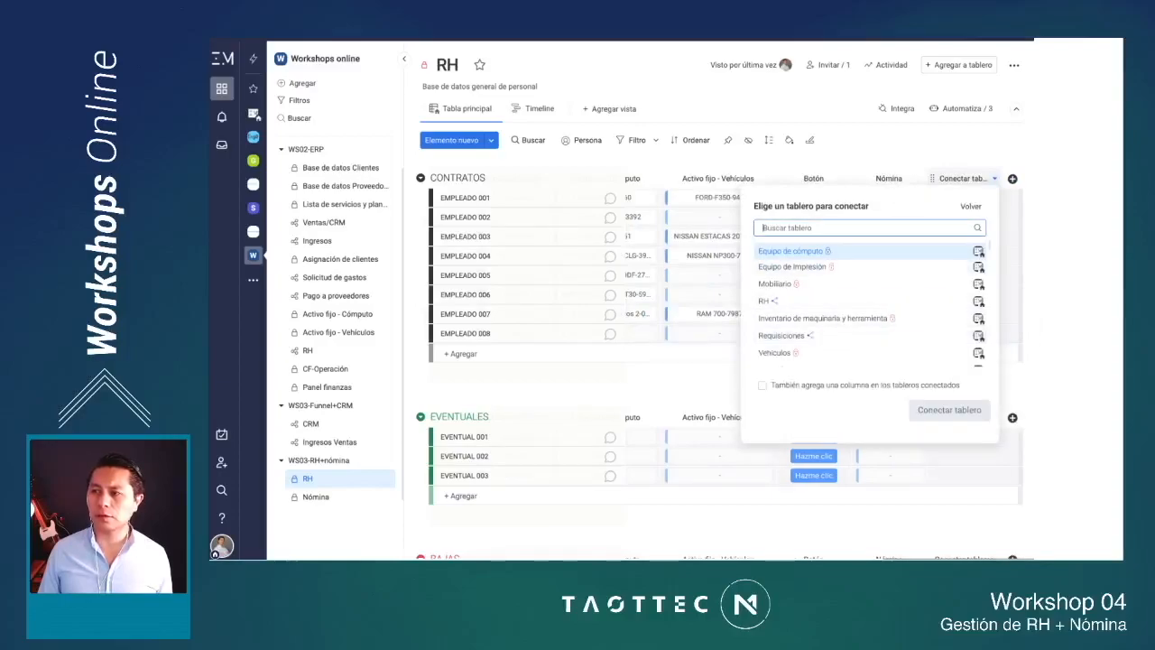
{"action": "type", "text": "com"}
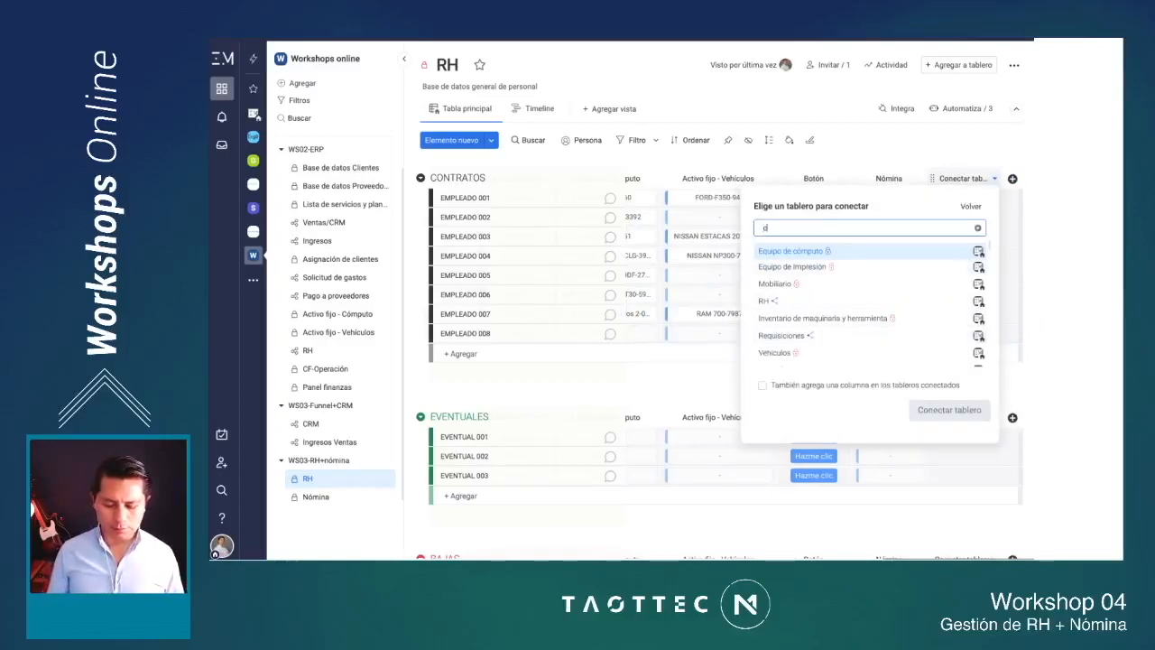
{"action": "type", "text": "pa"}
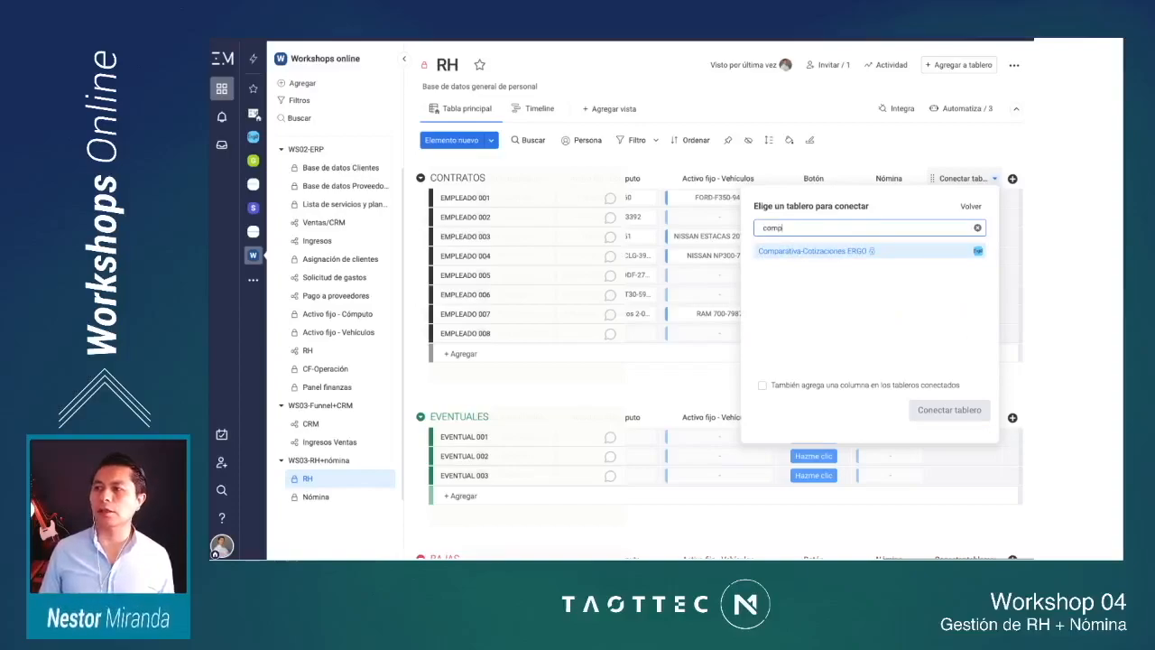
{"action": "key", "text": "BackSpace"}
{"action": "key", "text": "BackSpace"}
{"action": "key", "text": "BackSpace"}
{"action": "key", "text": "BackSpace"}
{"action": "key", "text": "BackSpace"}
Step: Find the Activo fijo - Vehículos board by searching for "veh" and connect it to the new column
{"action": "type", "text": "ve"}
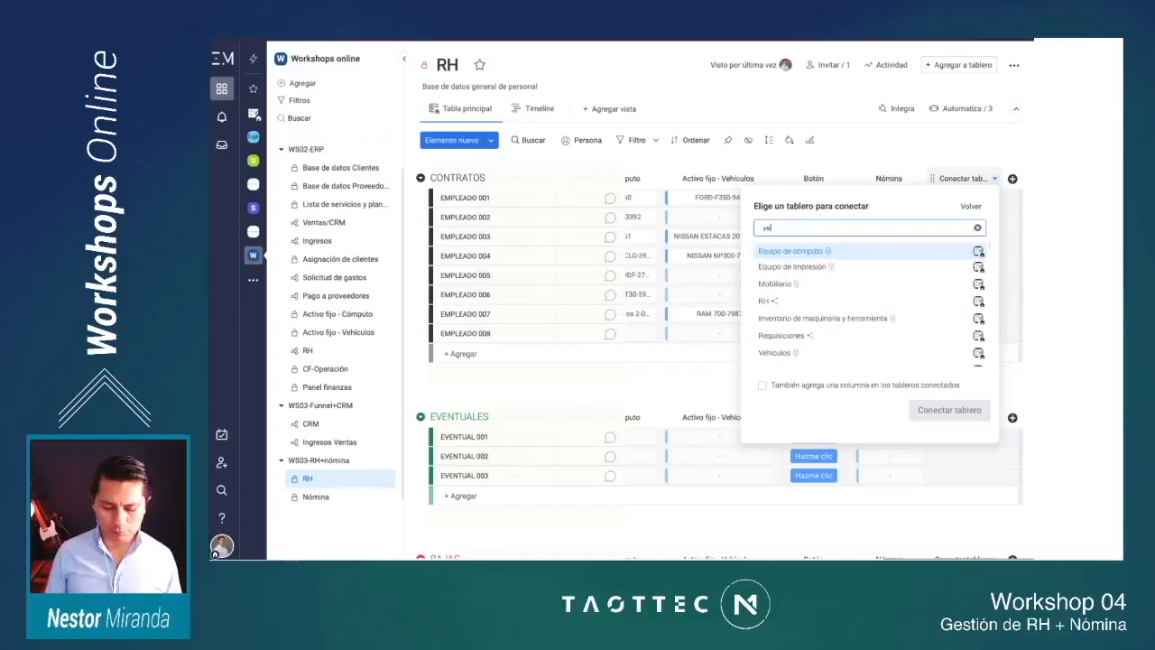
{"action": "type", "text": "hii"}
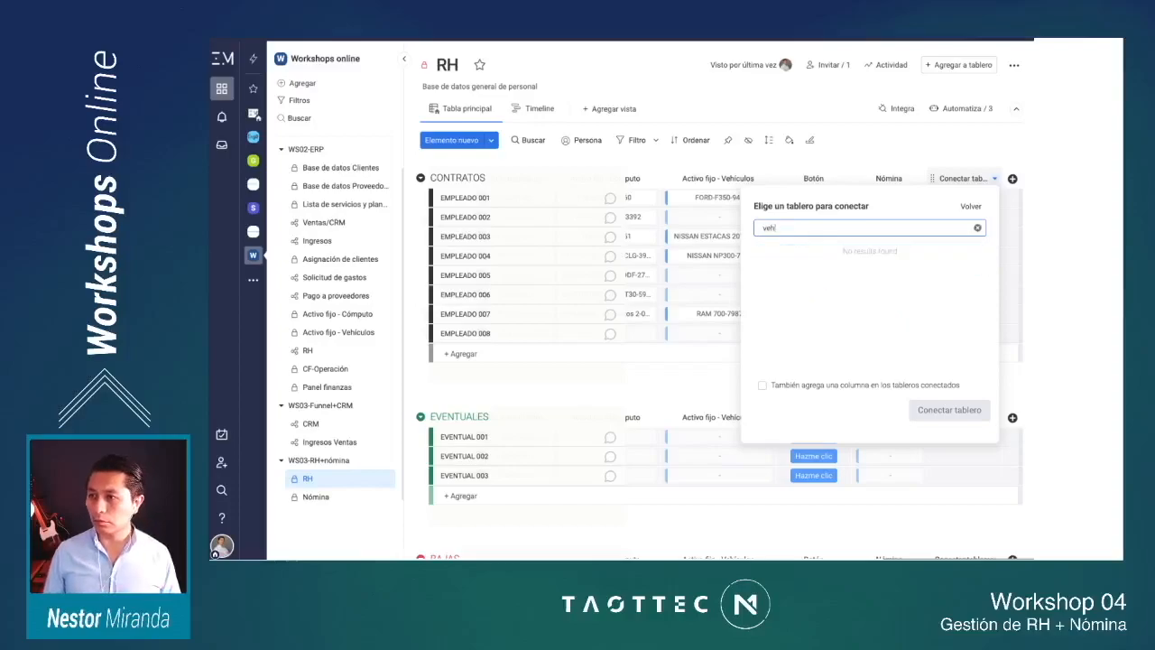
{"action": "key", "text": "BackSpace"}
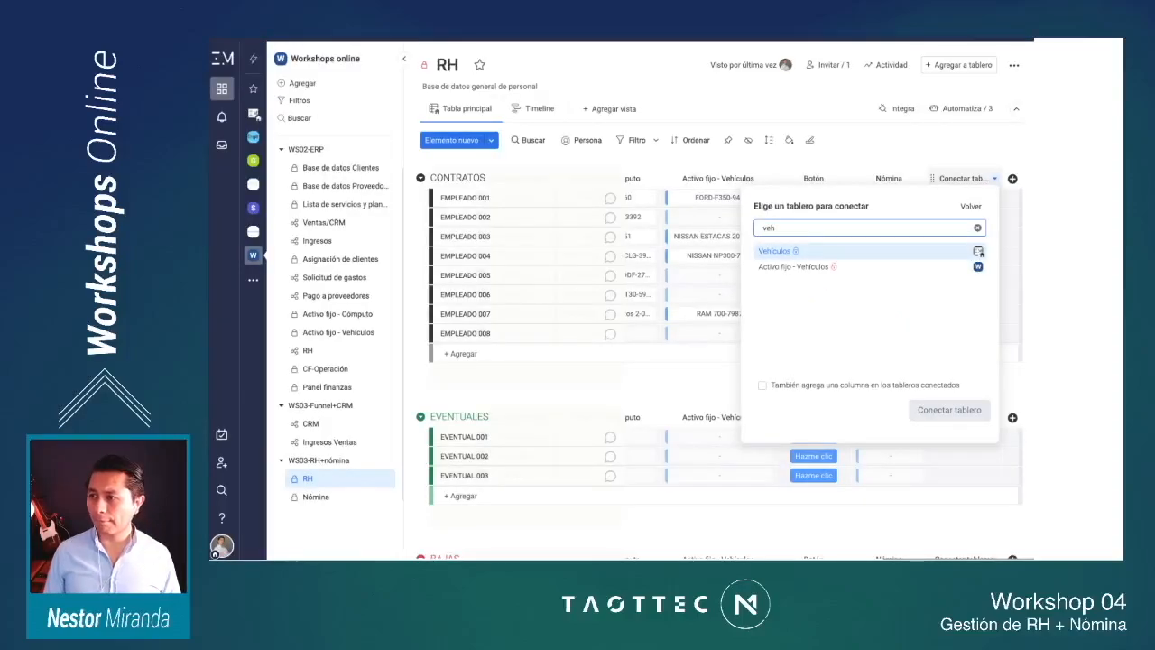
{"action": "type", "text": "i"}
{"action": "key", "text": "BackSpace"}
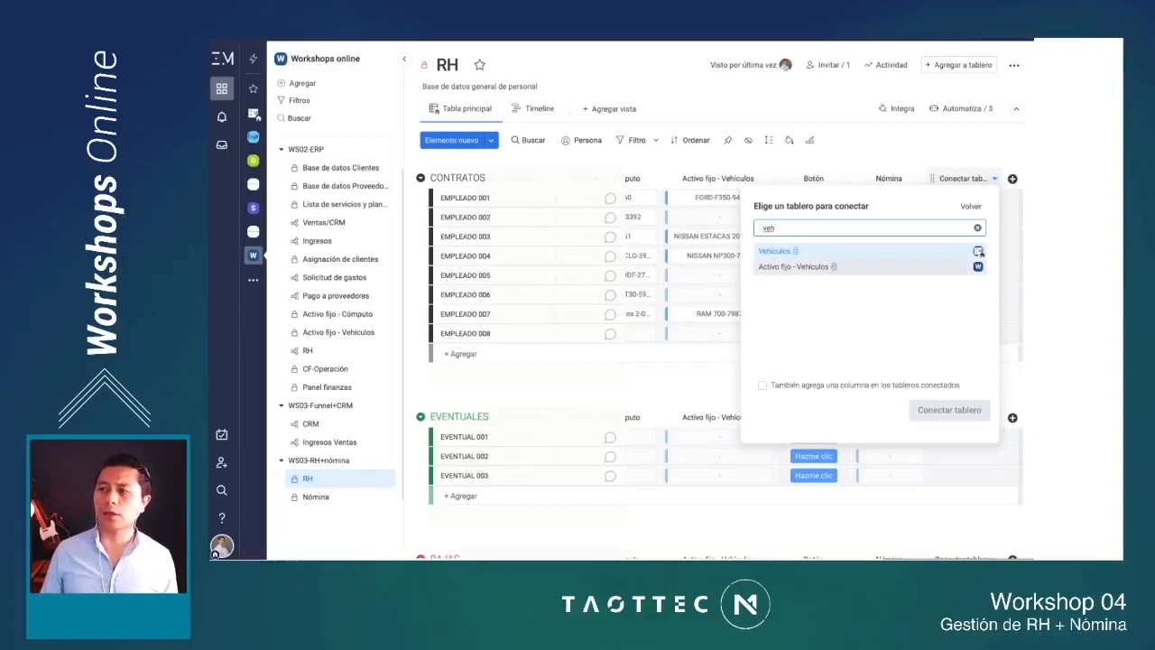
{"action": "left_click", "coordinate": [798, 267]}
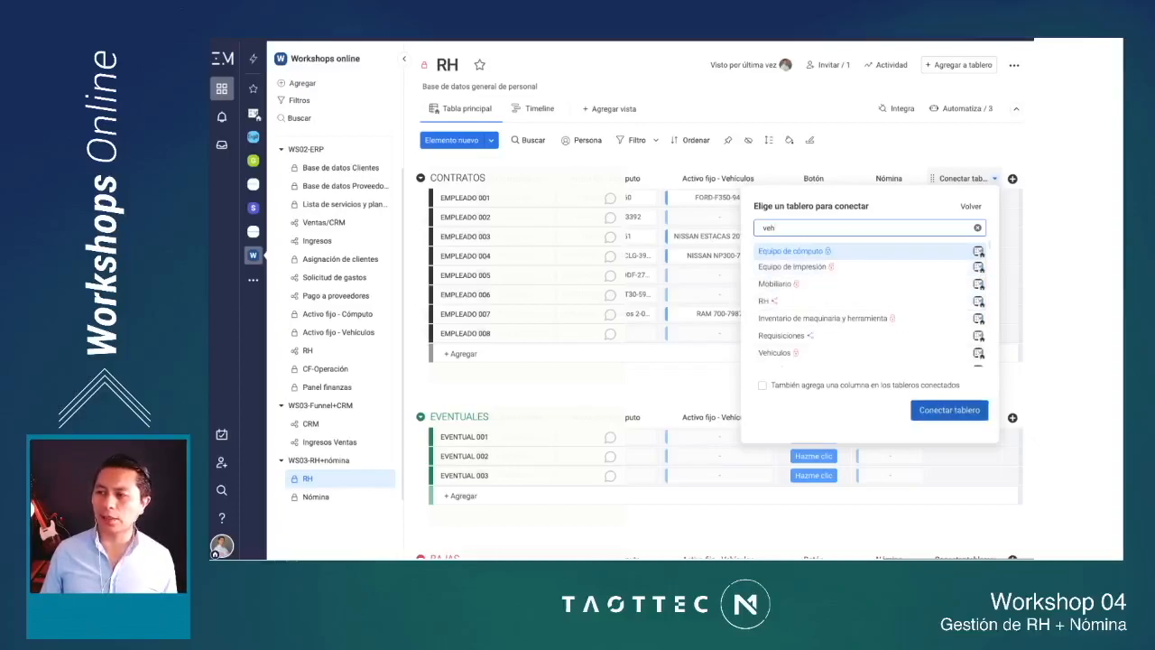
{"action": "left_click", "coordinate": [949, 409]}
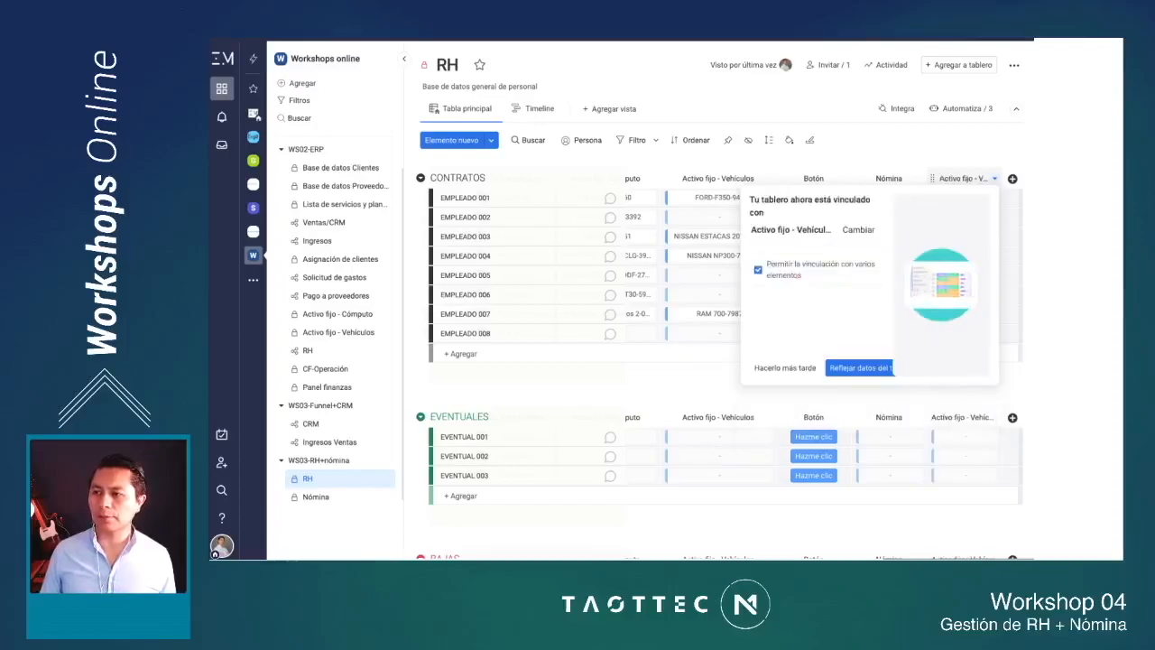
Step: Mirror the Marca and Placas columns from the connected Activo fijo - Vehículos board into the RH board
{"action": "left_click", "coordinate": [859, 367]}
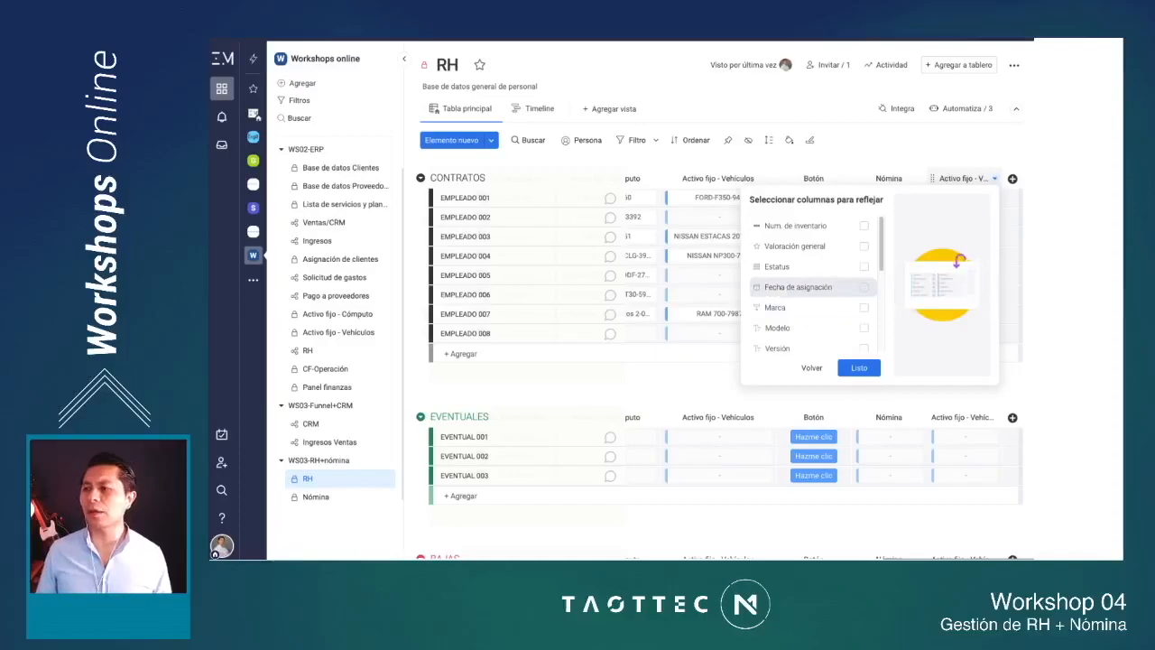
{"action": "scroll", "coordinate": [812, 288], "scroll_direction": "down", "scroll_amount": 1}
{"action": "scroll", "coordinate": [812, 296], "scroll_direction": "down", "scroll_amount": 1}
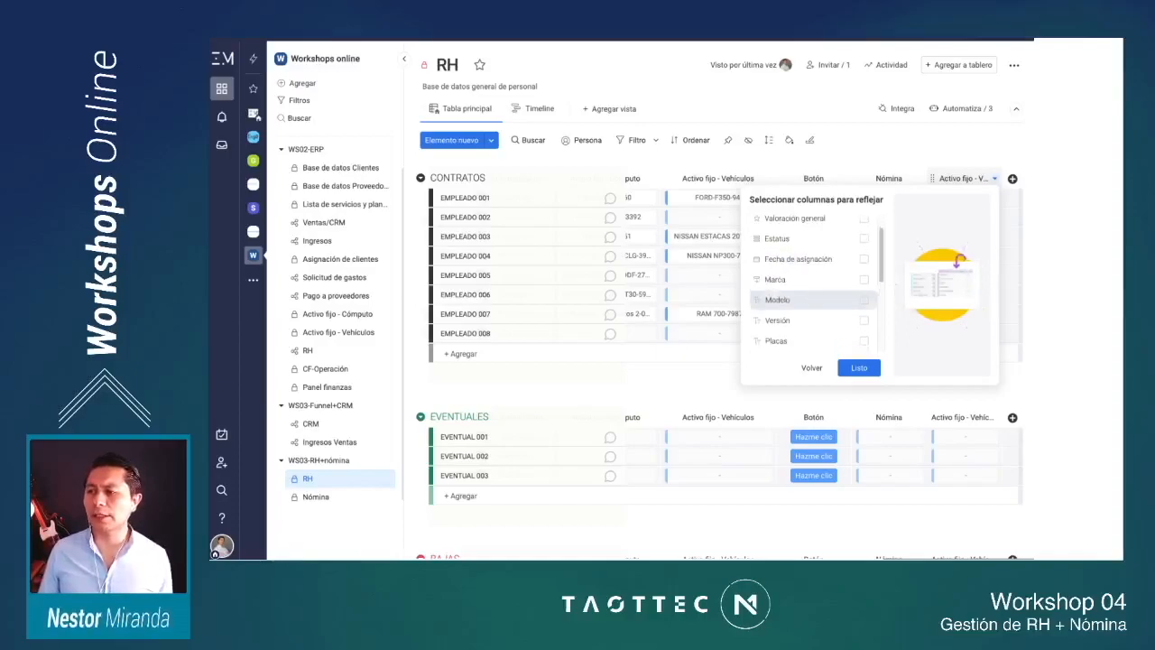
{"action": "left_click", "coordinate": [863, 279]}
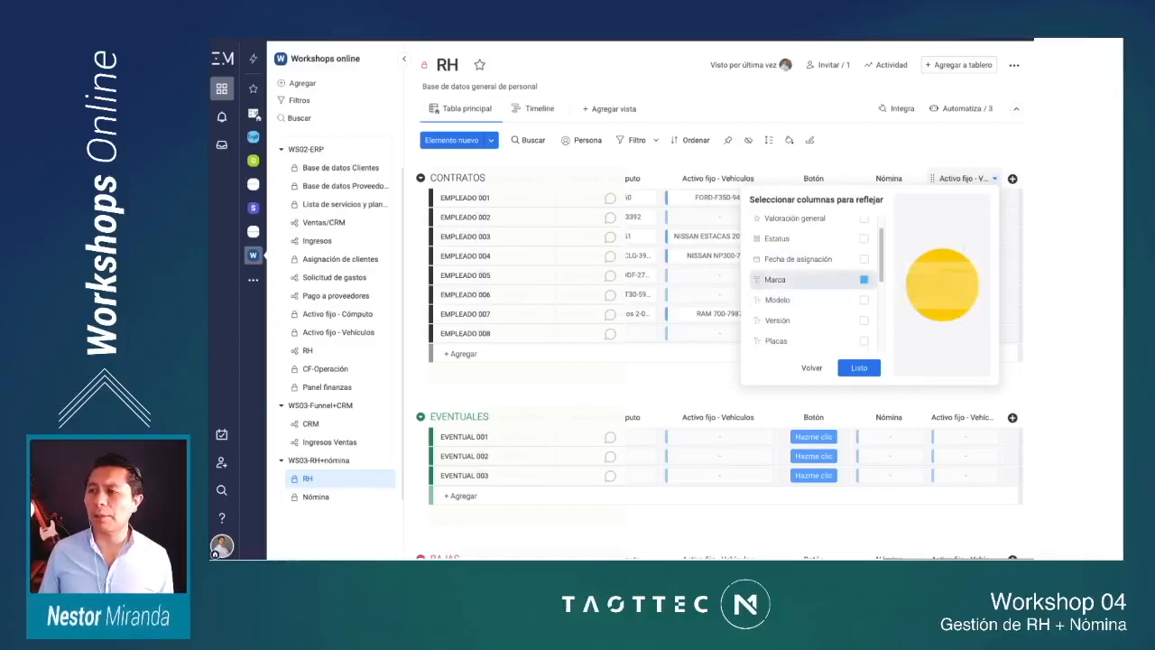
{"action": "scroll", "coordinate": [863, 279], "scroll_direction": "down", "scroll_amount": 1}
{"action": "scroll", "coordinate": [864, 279], "scroll_direction": "down", "scroll_amount": 1}
{"action": "left_click", "coordinate": [863, 291]}
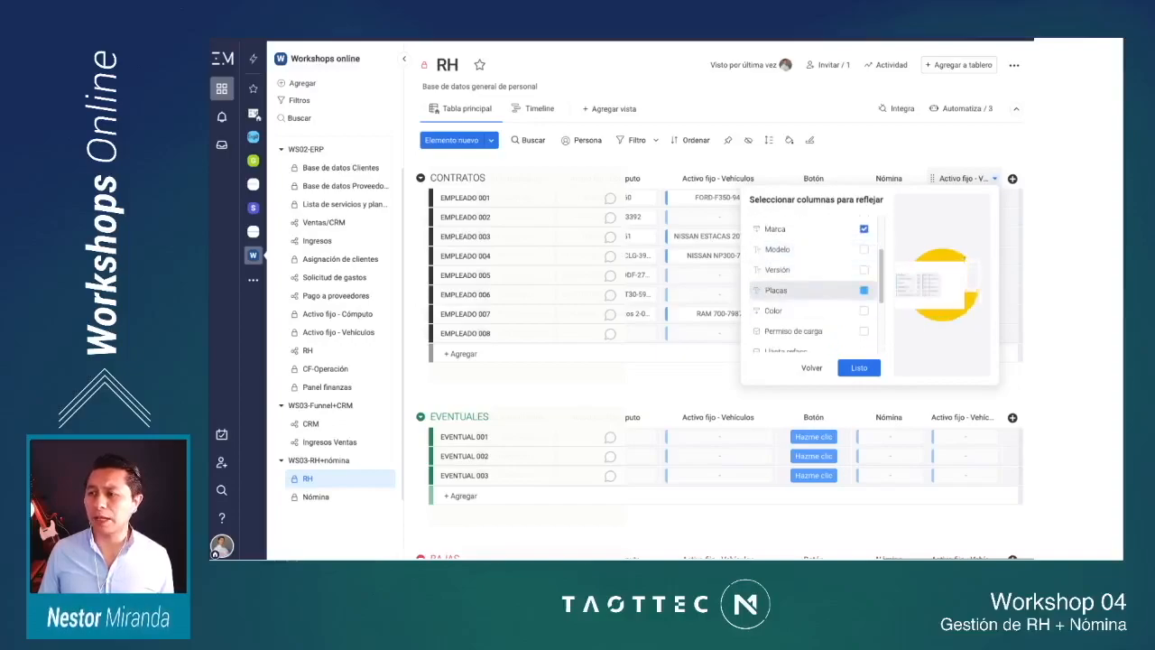
{"action": "scroll", "coordinate": [863, 303], "scroll_direction": "down", "scroll_amount": 1}
{"action": "scroll", "coordinate": [812, 298], "scroll_direction": "down", "scroll_amount": 4}
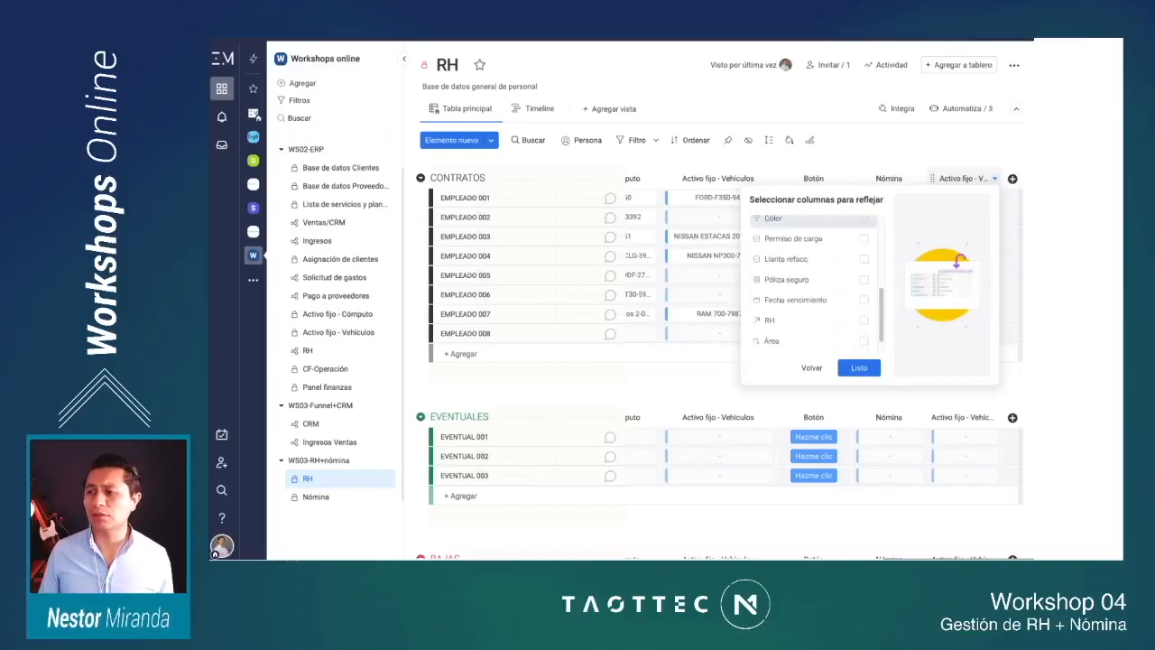
{"action": "scroll", "coordinate": [812, 292], "scroll_direction": "up", "scroll_amount": 3}
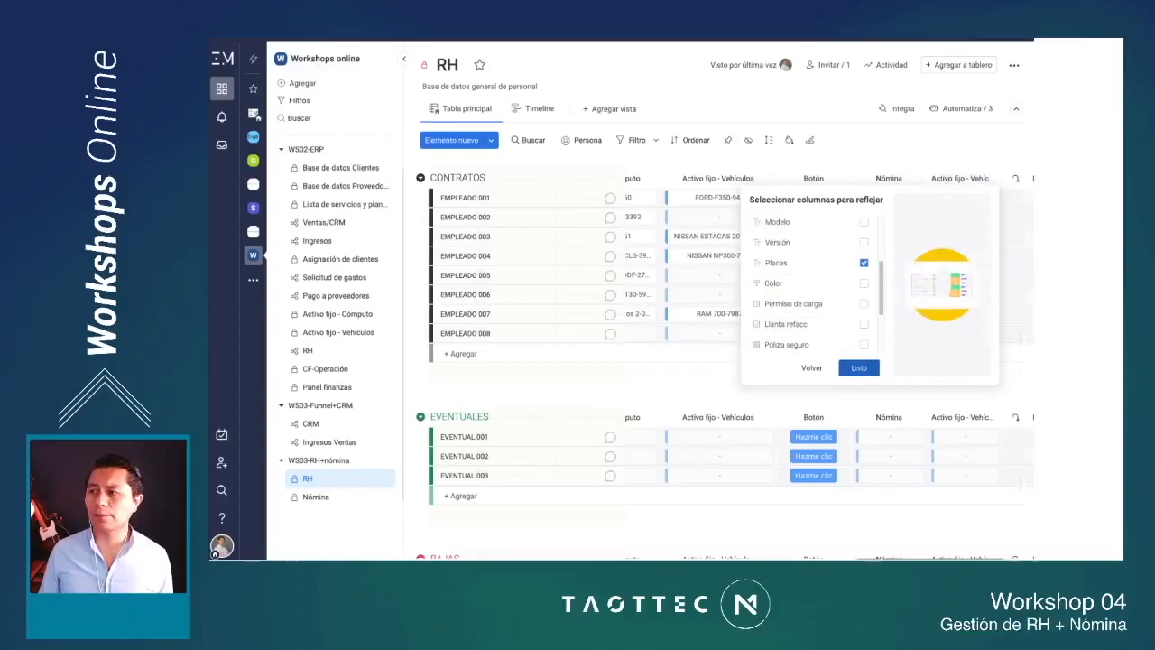
{"action": "left_click", "coordinate": [858, 367]}
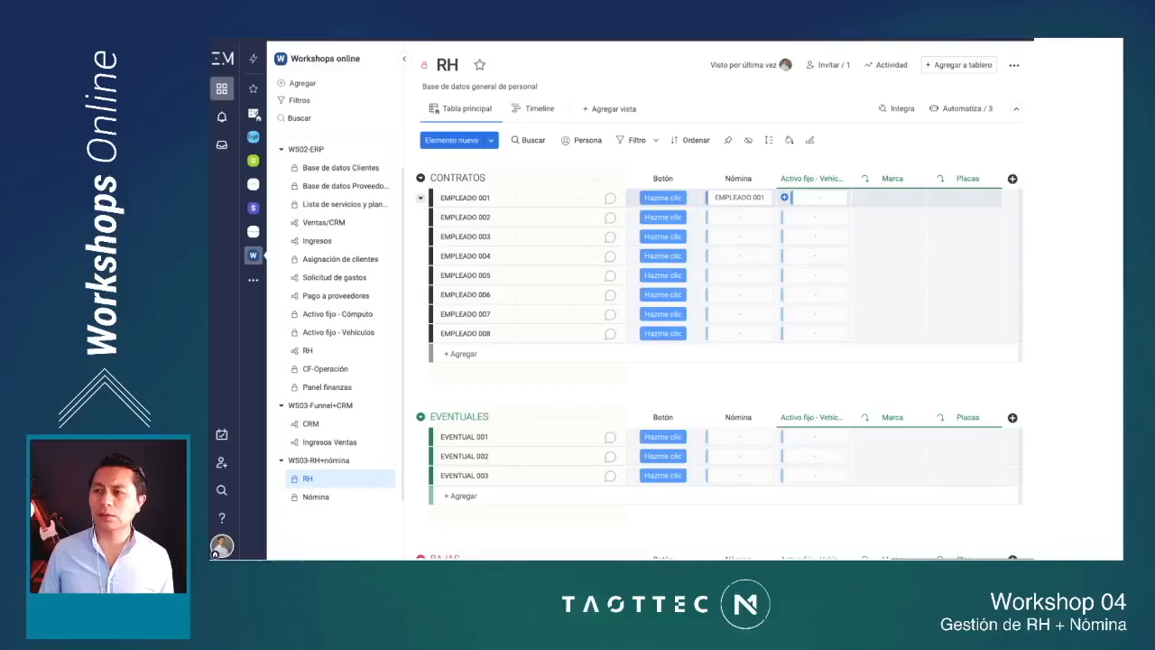
Step: Link vehicle RAM 700-7987 to EMPLEADO 001 in the new Activo fijo - Vehículos column and widen that column to fit its title
{"action": "left_click", "coordinate": [814, 197]}
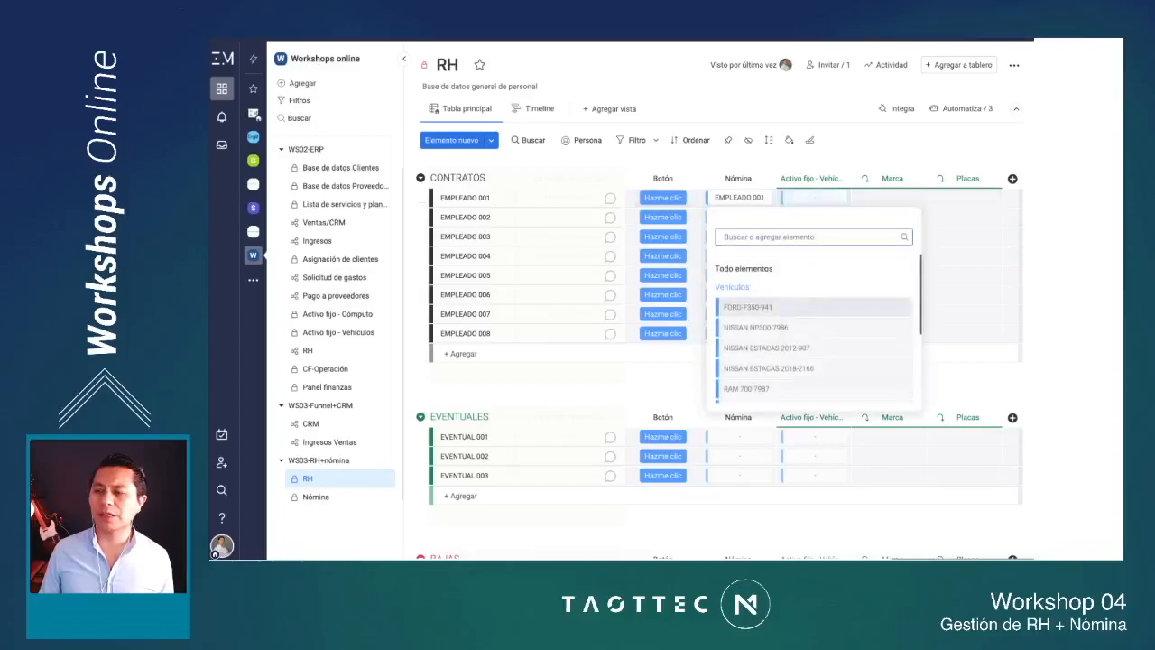
{"action": "scroll", "coordinate": [812, 307], "scroll_direction": "down", "scroll_amount": 1}
{"action": "scroll", "coordinate": [811, 306], "scroll_direction": "down", "scroll_amount": 1}
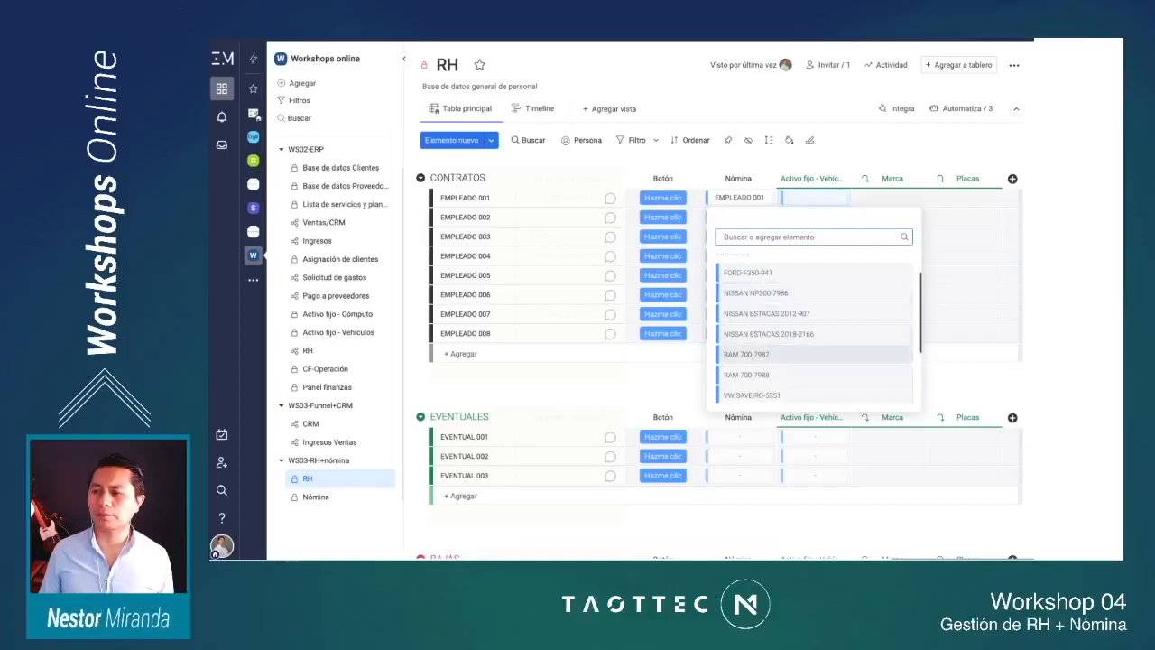
{"action": "left_click", "coordinate": [794, 354]}
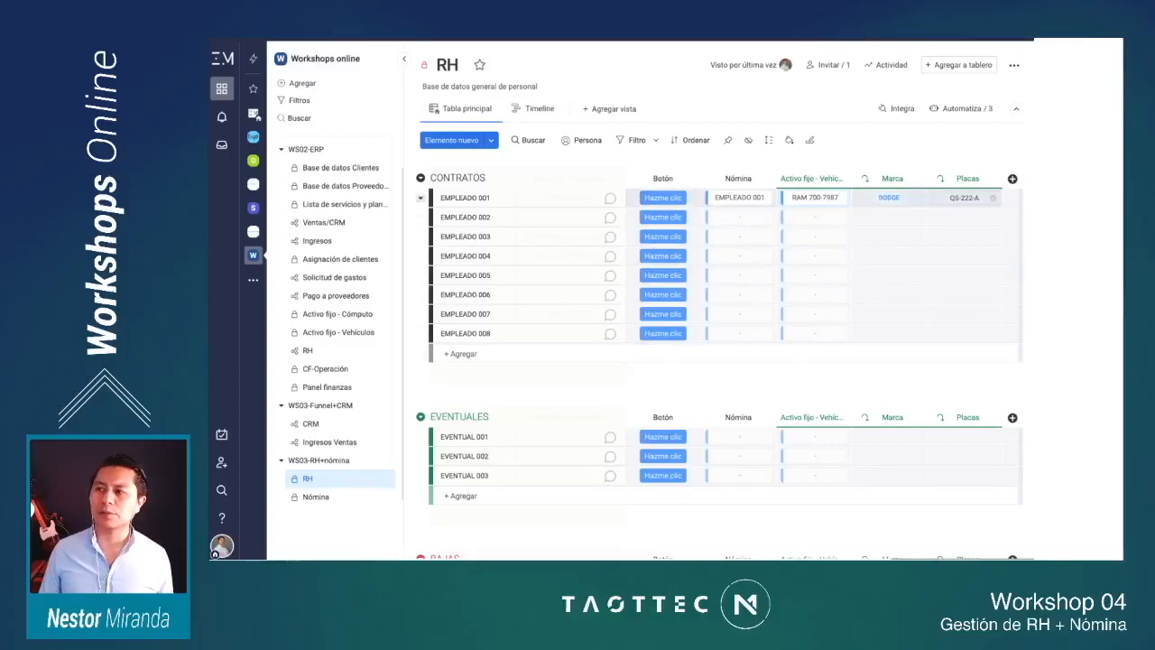
{"action": "left_click_drag", "start_coordinate": [851, 178], "coordinate": [866, 178]}
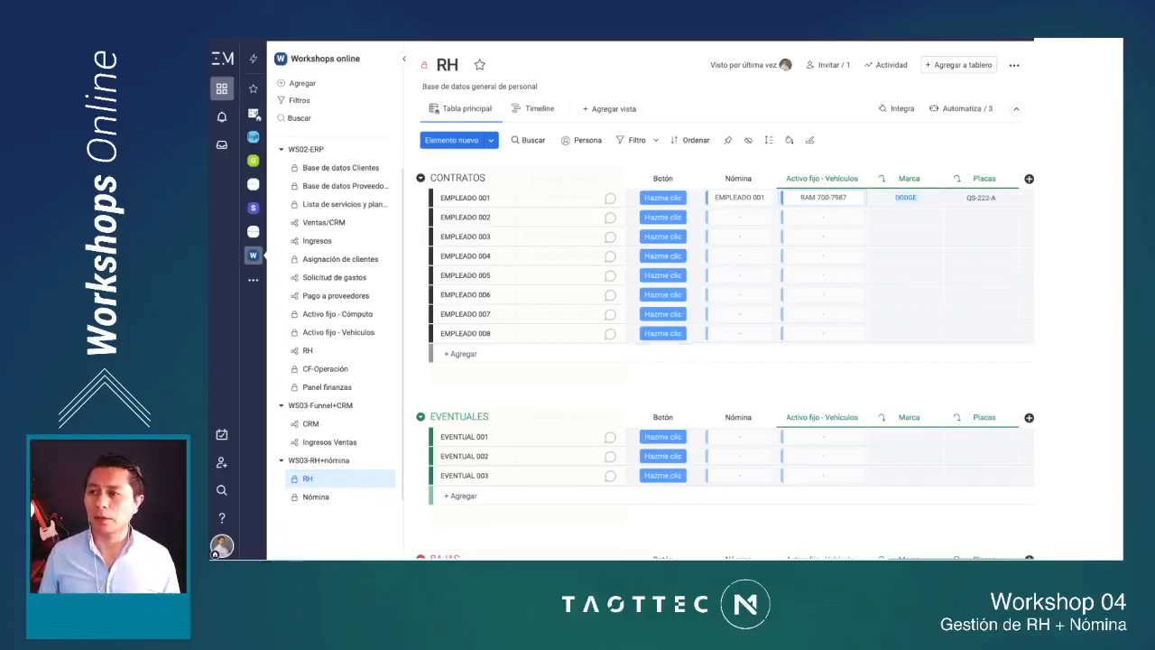
Step: Replace the computer equipment linked to EMPLEADO 001 in Activo fijo - Cómputo with iPhone 6S / CO3-3392
{"action": "scroll", "coordinate": [767, 275], "scroll_direction": "left", "scroll_amount": 5}
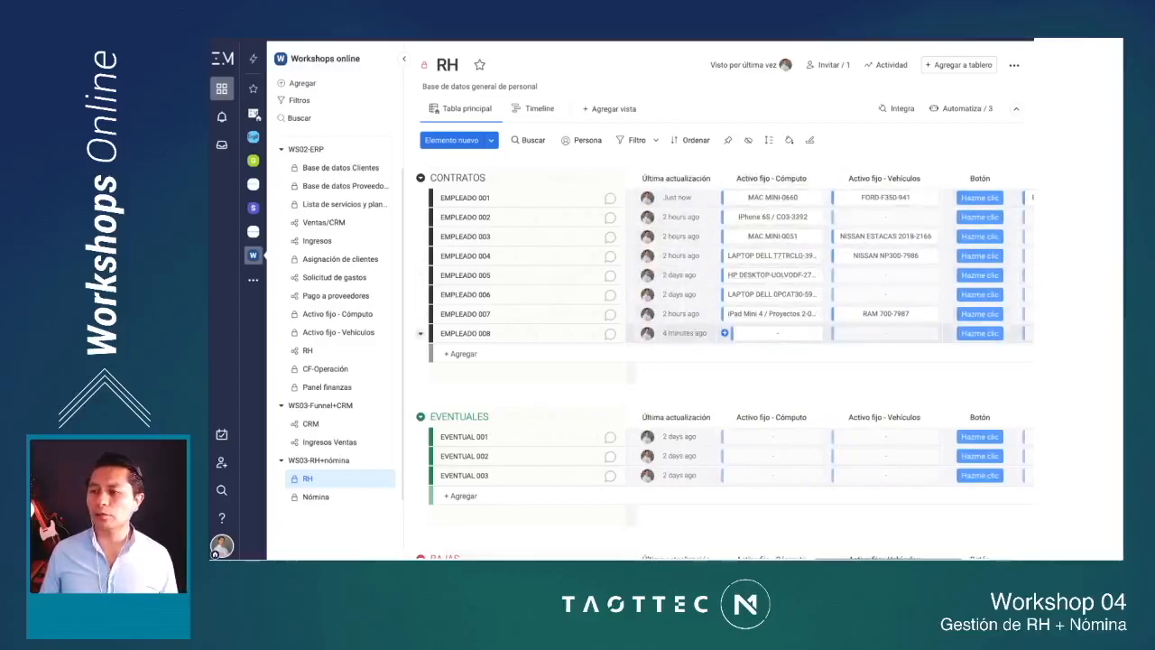
{"action": "left_click", "coordinate": [817, 197]}
{"action": "left_click", "coordinate": [772, 196]}
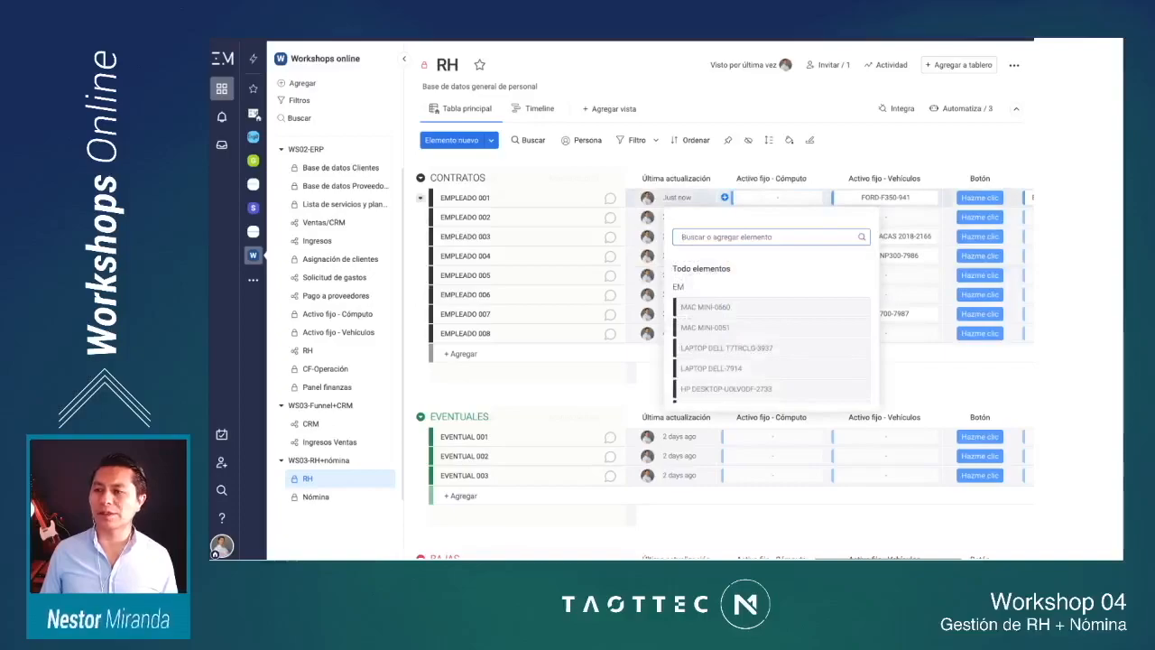
{"action": "scroll", "coordinate": [771, 343], "scroll_direction": "down", "scroll_amount": 1}
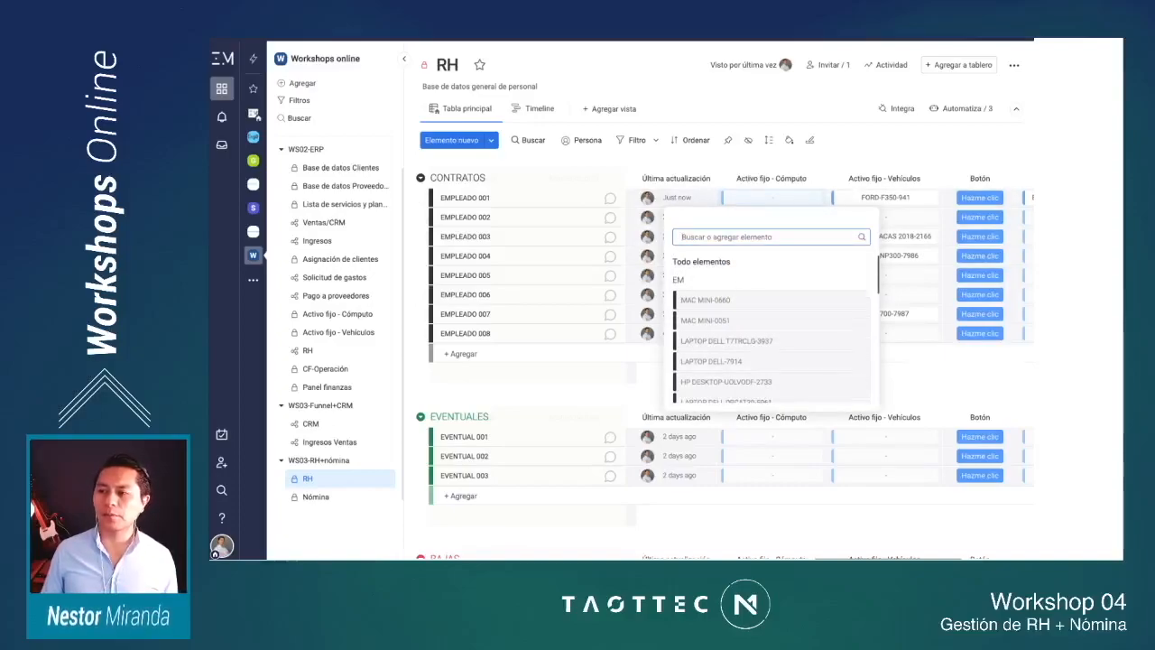
{"action": "scroll", "coordinate": [771, 329], "scroll_direction": "down", "scroll_amount": 3}
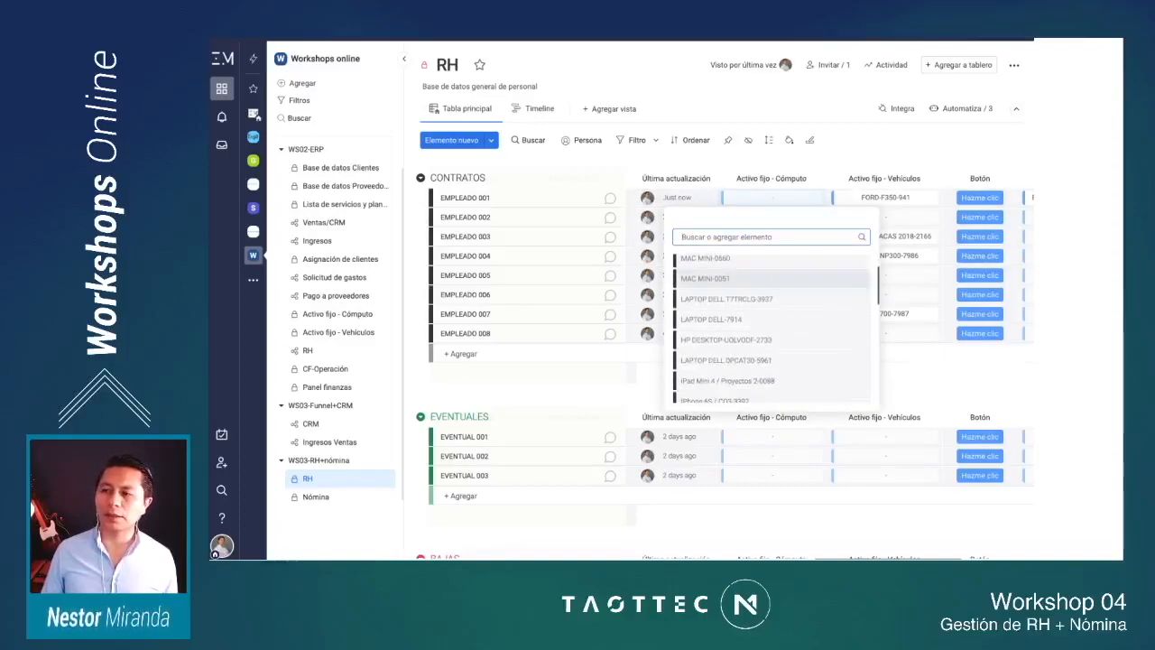
{"action": "scroll", "coordinate": [771, 325], "scroll_direction": "down", "scroll_amount": 1}
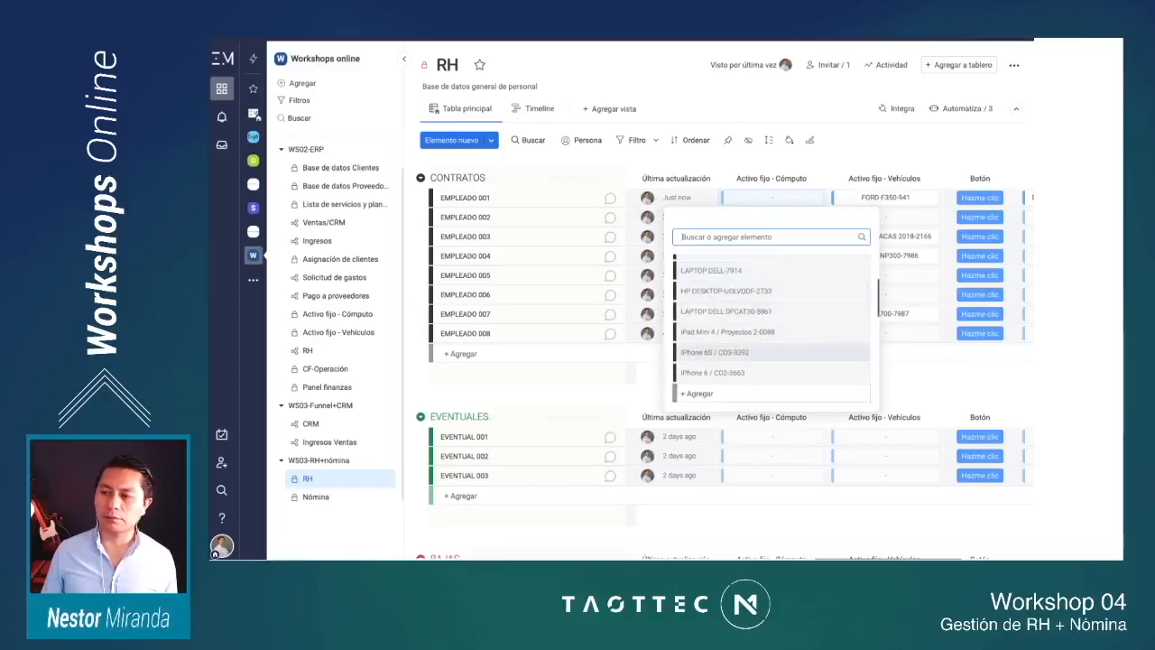
{"action": "left_click", "coordinate": [722, 352]}
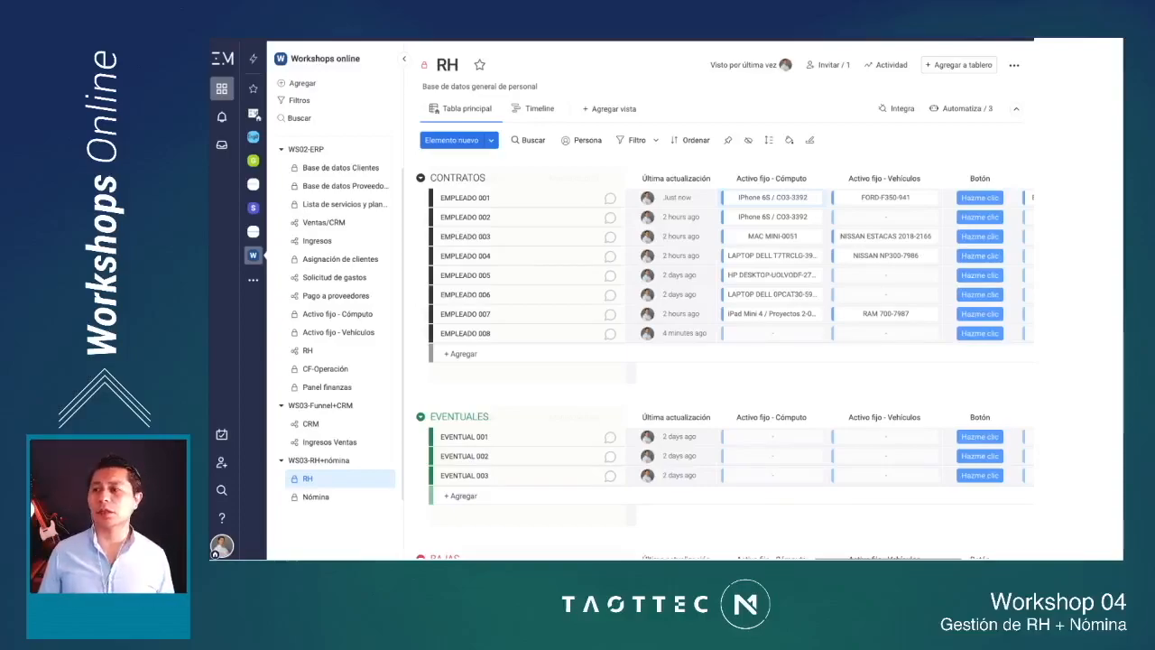
Step: Review the contract type, estimated period and Periodo de contrato columns, and select the CONTRATOS group title
{"action": "scroll", "coordinate": [812, 216], "scroll_direction": "right", "scroll_amount": 5}
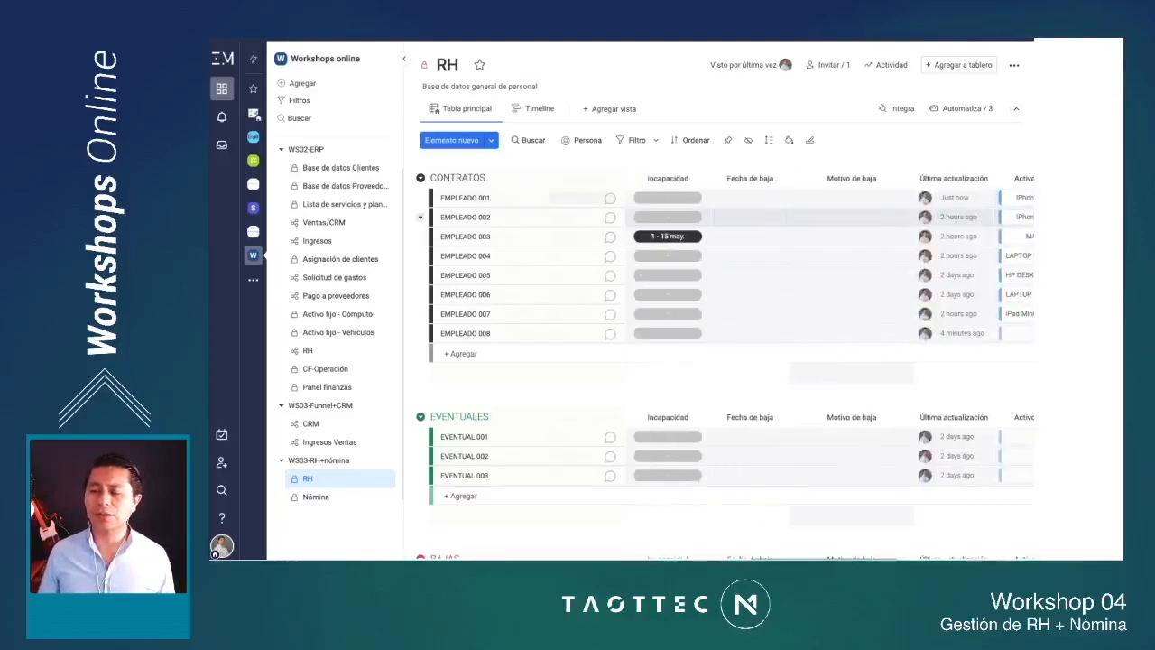
{"action": "scroll", "coordinate": [731, 270], "scroll_direction": "right", "scroll_amount": 10}
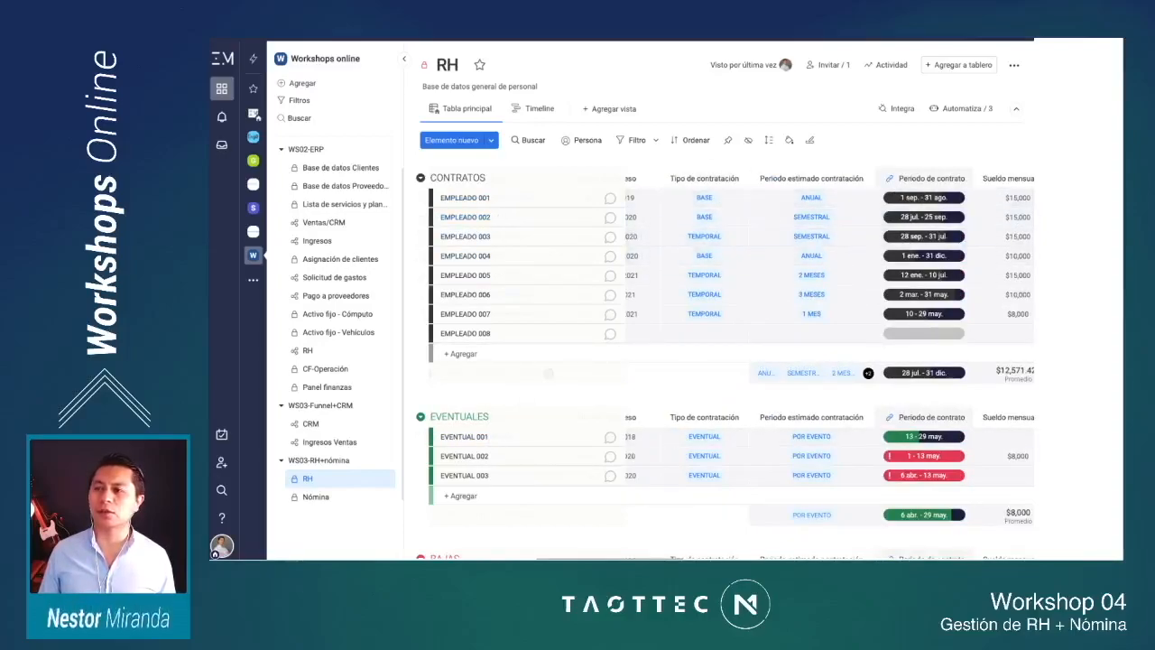
{"action": "left_click", "coordinate": [472, 178]}
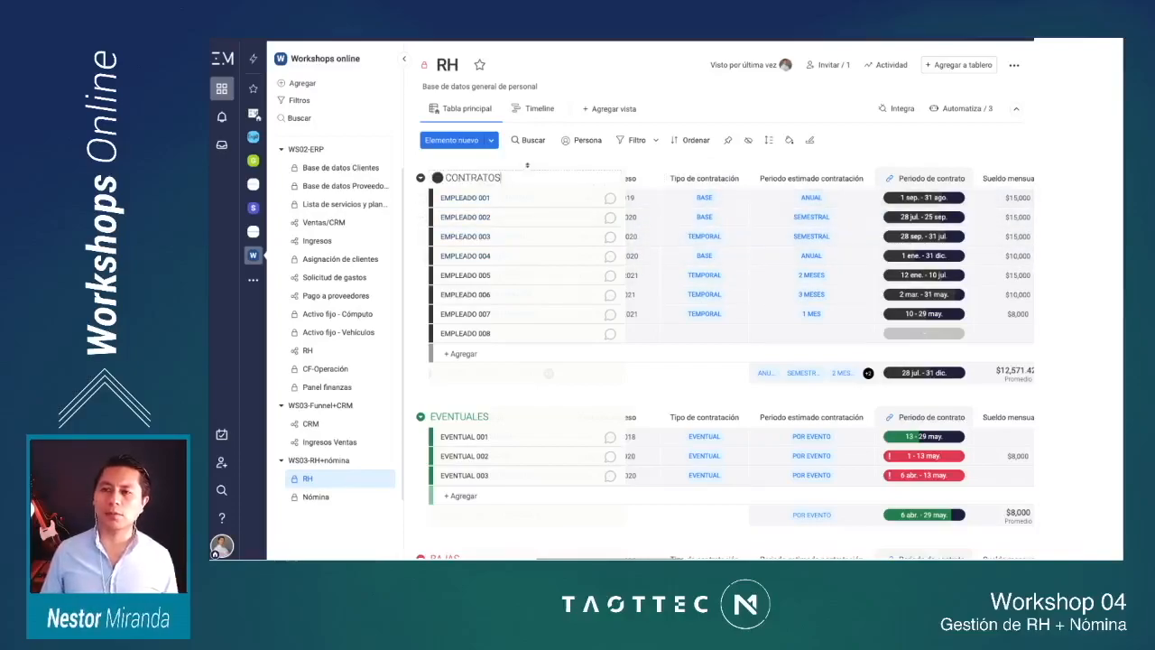
Step: Rename the CONTRATOS group as CONTRATOS vigentes
{"action": "type", "text": "vigentes"}
{"action": "key", "text": "Return"}
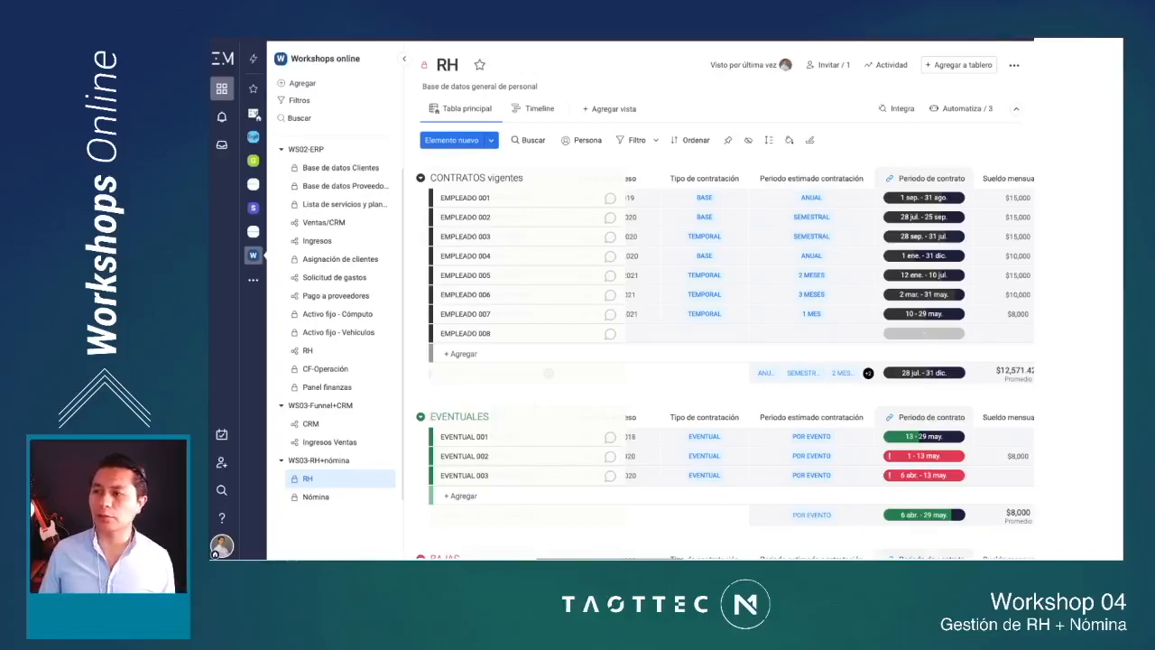
Step: Review the RH board's remaining columns from Sueldo mensual neto onward, and inspect the Botón column's settings for the Nómina automation
{"action": "scroll", "coordinate": [722, 361], "scroll_direction": "right", "scroll_amount": 1}
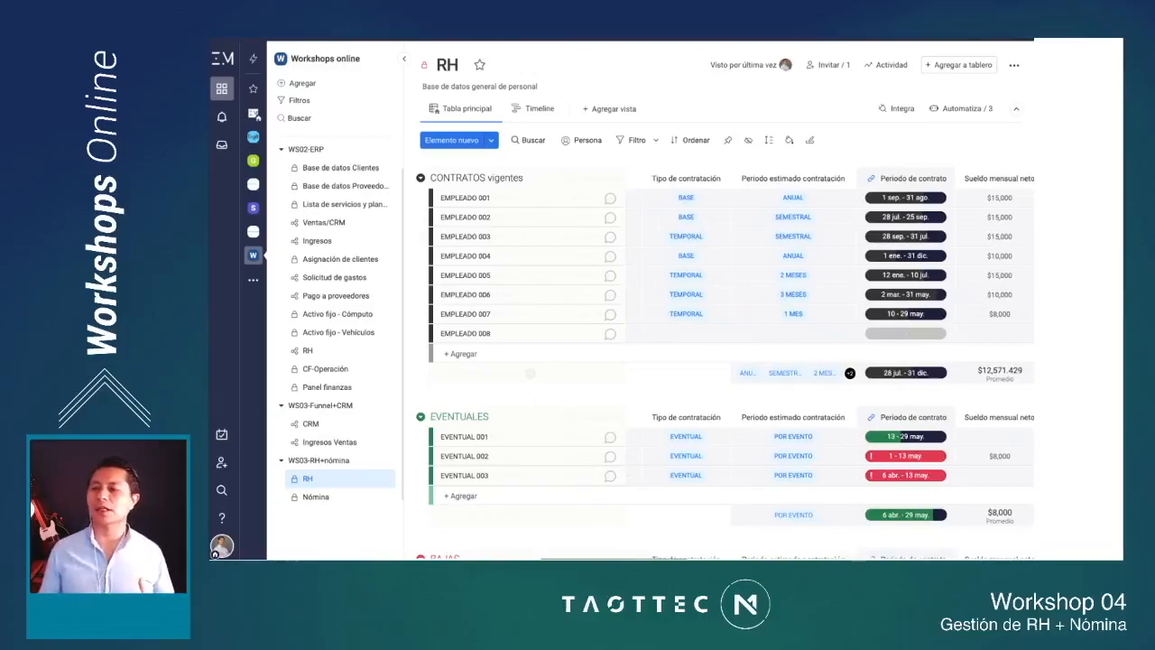
{"action": "scroll", "coordinate": [722, 361], "scroll_direction": "right", "scroll_amount": 5}
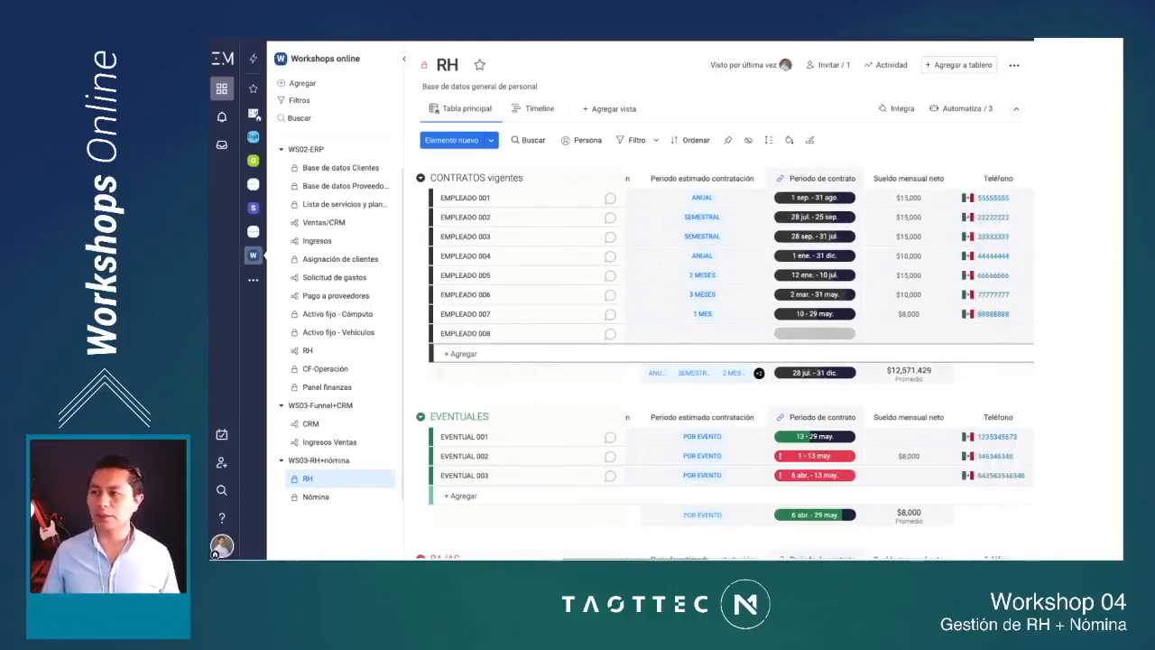
{"action": "scroll", "coordinate": [830, 361], "scroll_direction": "right", "scroll_amount": 3}
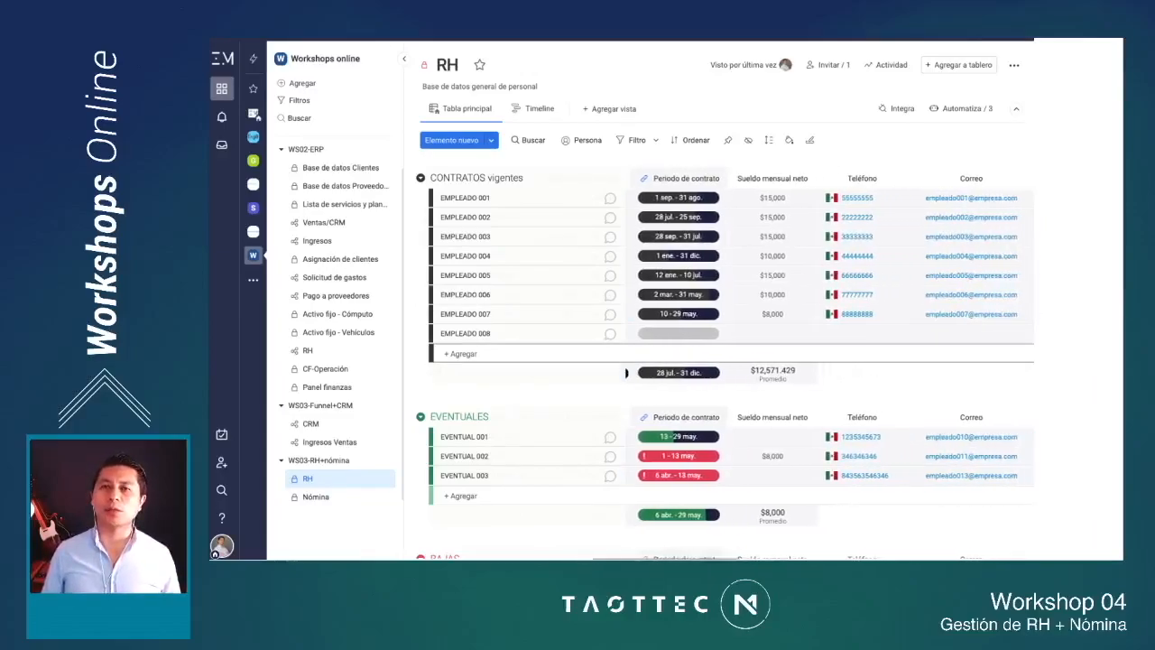
{"action": "scroll", "coordinate": [776, 353], "scroll_direction": "left", "scroll_amount": 1}
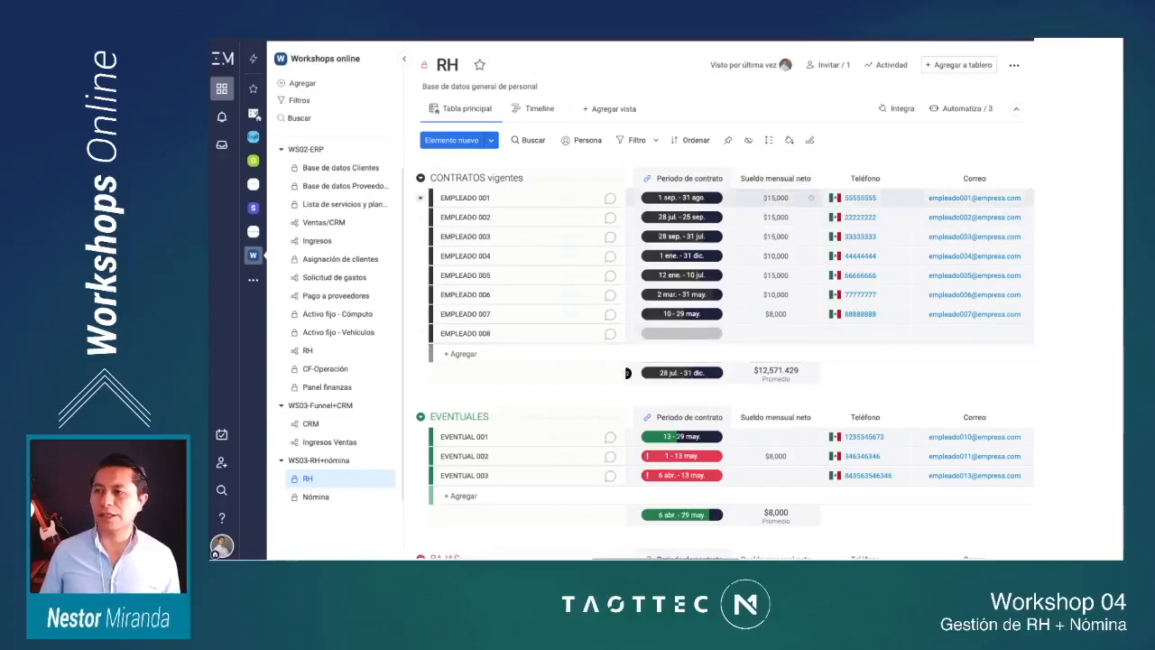
{"action": "scroll", "coordinate": [776, 271], "scroll_direction": "right", "scroll_amount": 10}
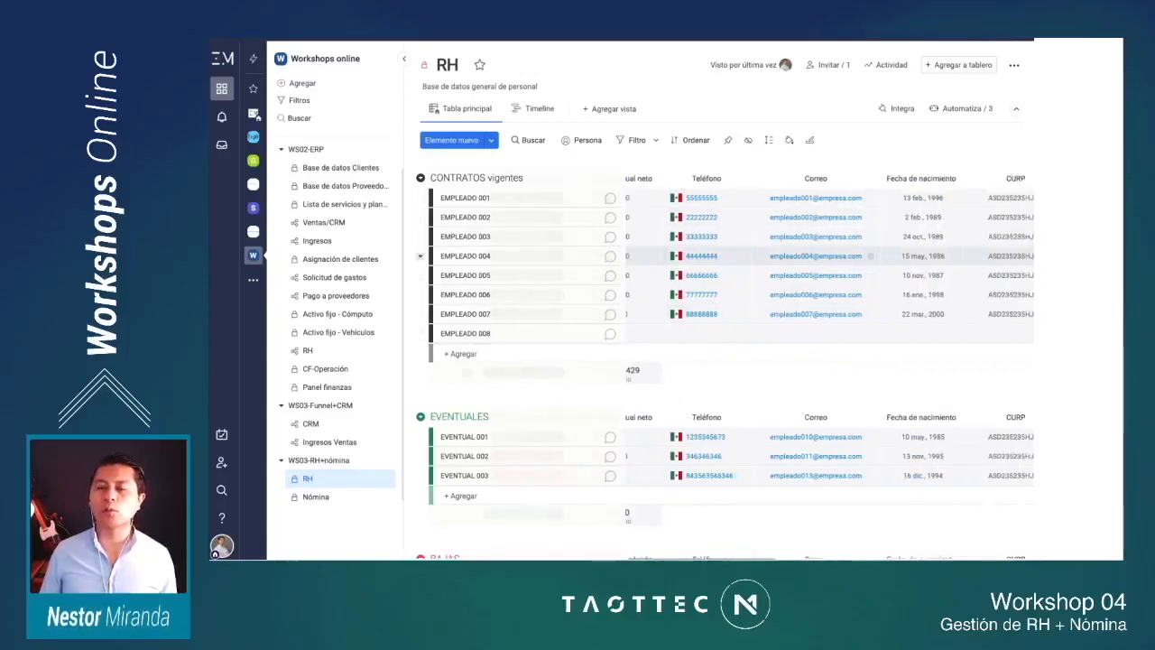
{"action": "scroll", "coordinate": [812, 255], "scroll_direction": "right", "scroll_amount": 15}
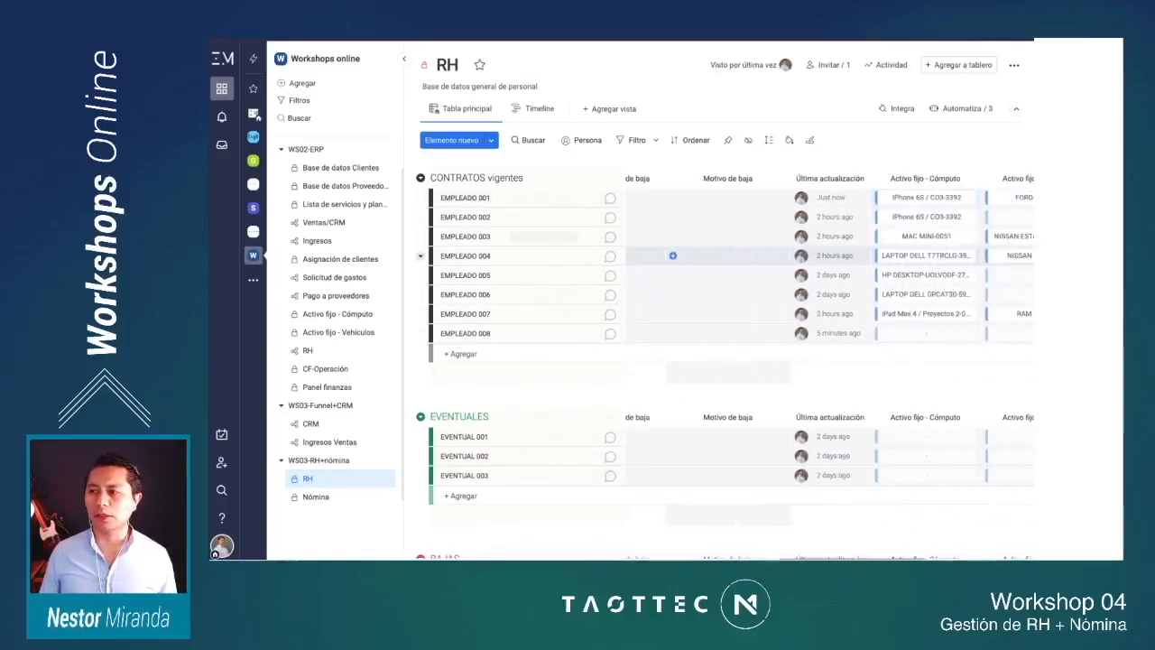
{"action": "scroll", "coordinate": [775, 270], "scroll_direction": "right", "scroll_amount": 6}
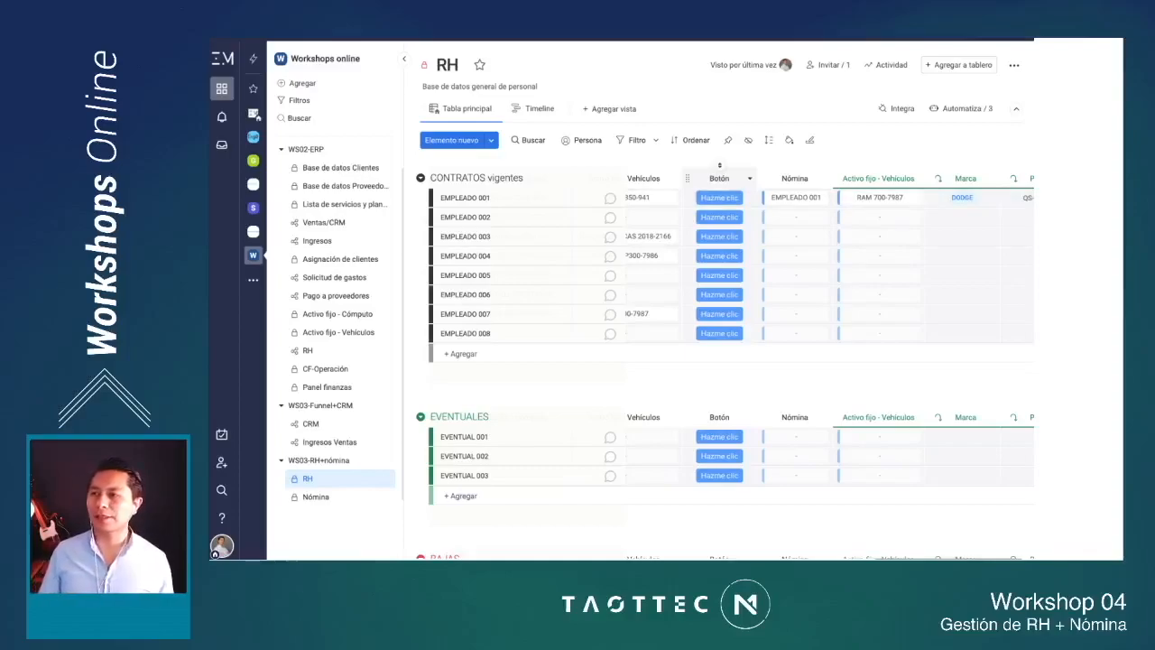
{"action": "left_click", "coordinate": [749, 177]}
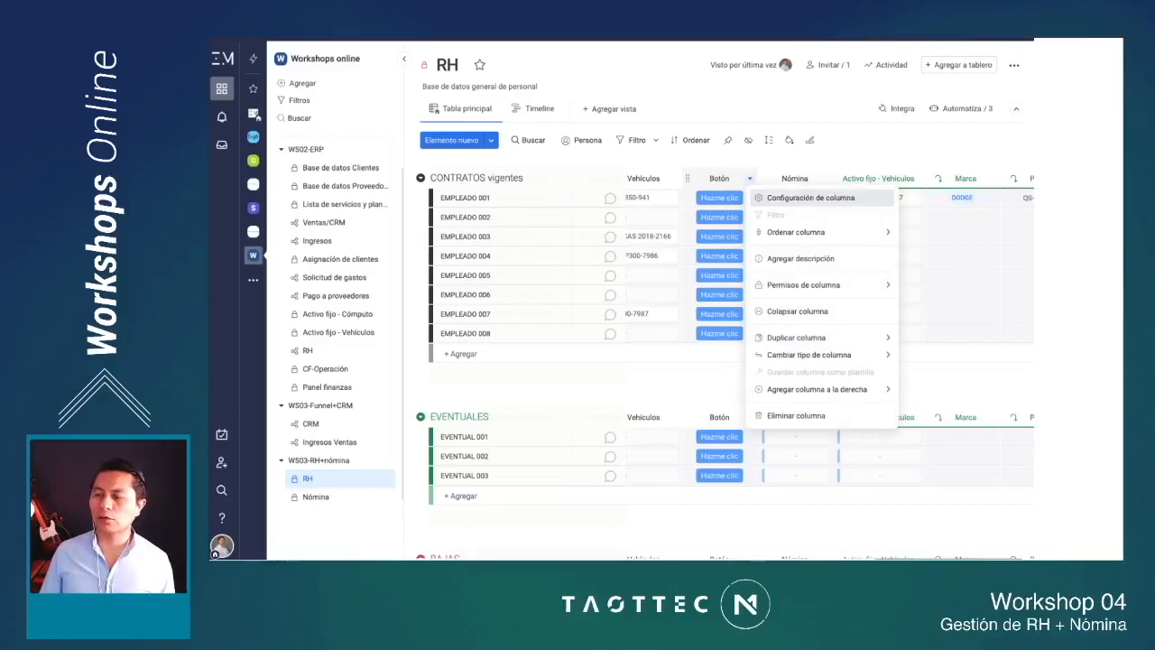
{"action": "left_click", "coordinate": [811, 194]}
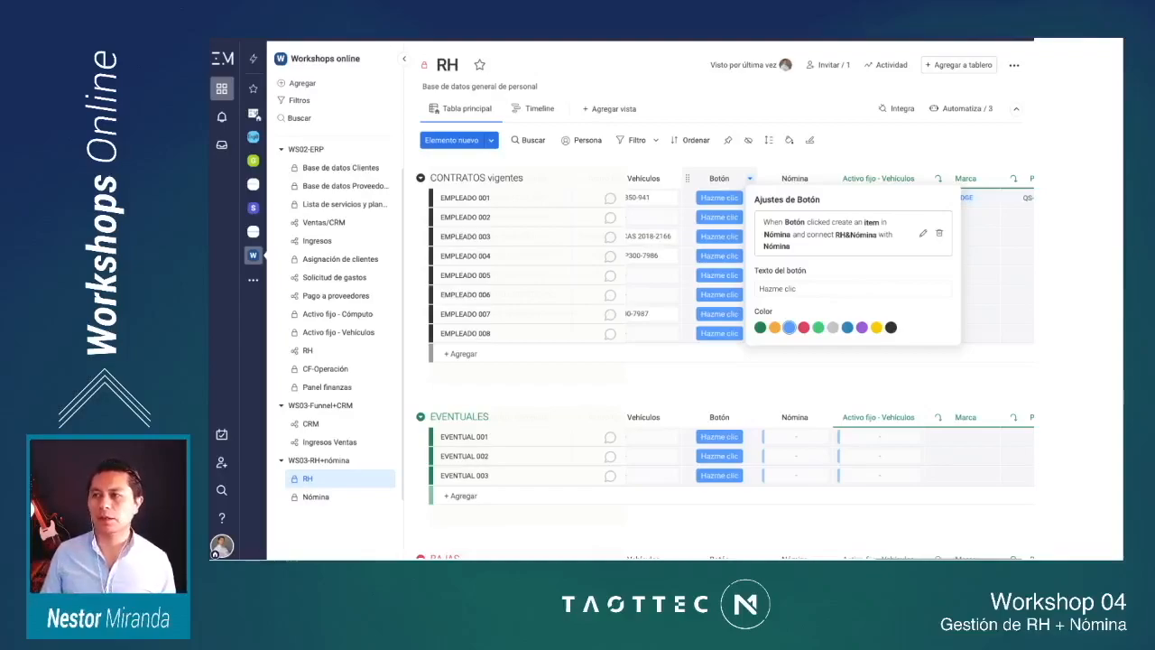
{"action": "key", "text": "Escape"}
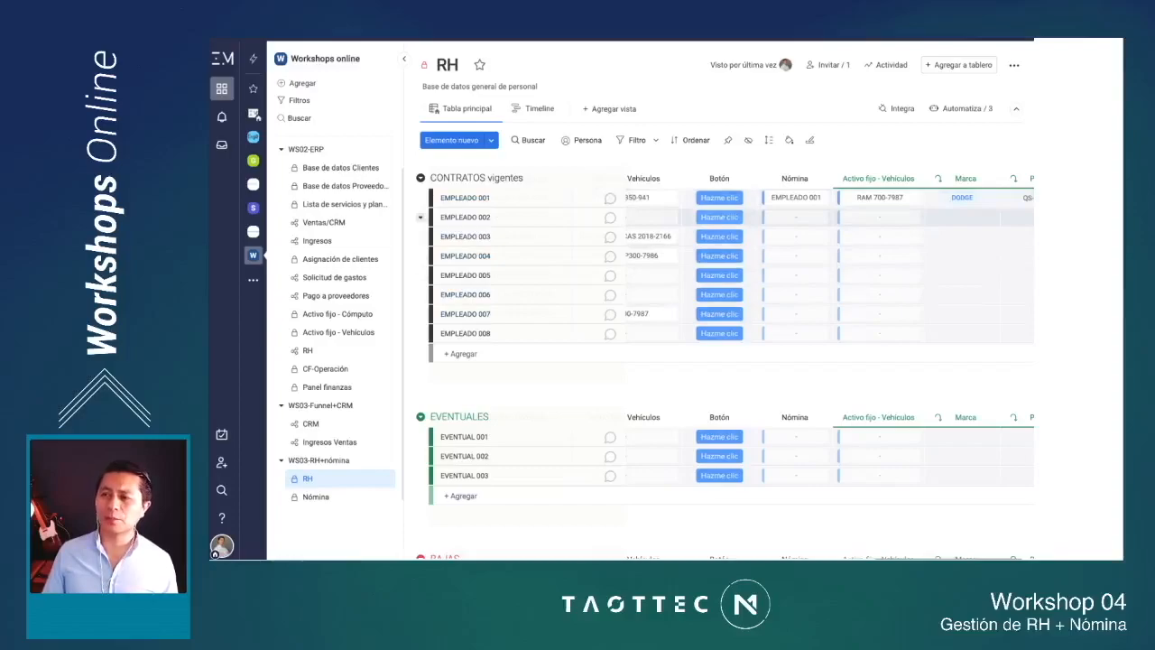
Step: Run the Botón automation for EMPLEADO 002, 003, 004 and 005 to create their connected items in Nómina
{"action": "left_click", "coordinate": [719, 218]}
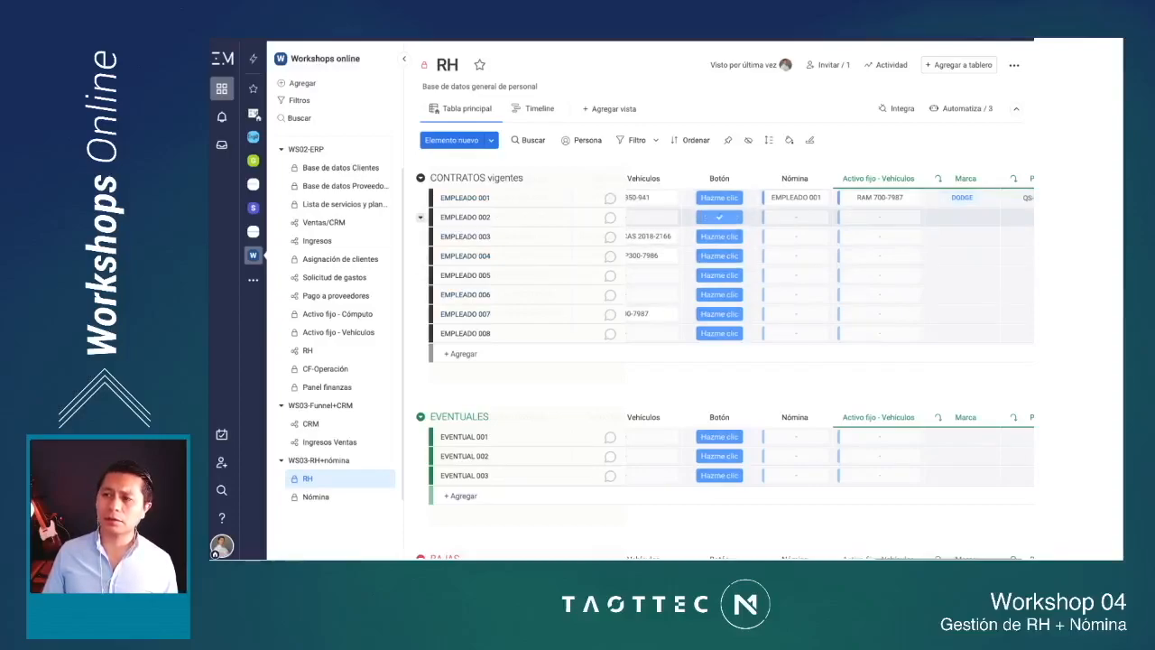
{"action": "left_click", "coordinate": [719, 237]}
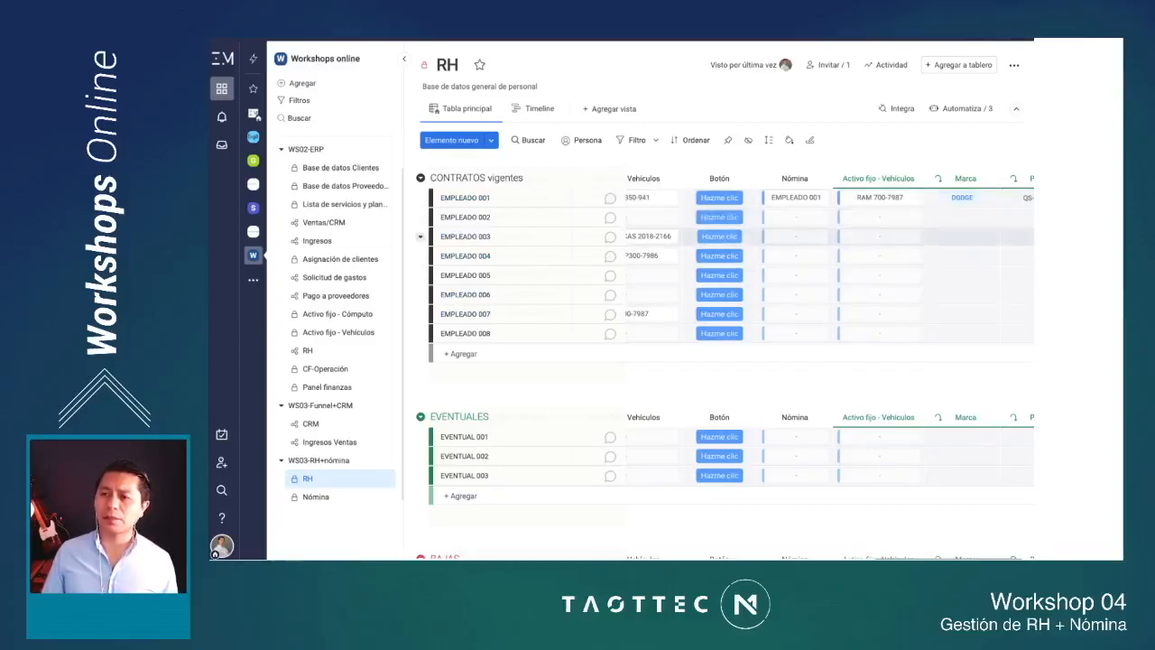
{"action": "left_click", "coordinate": [719, 256]}
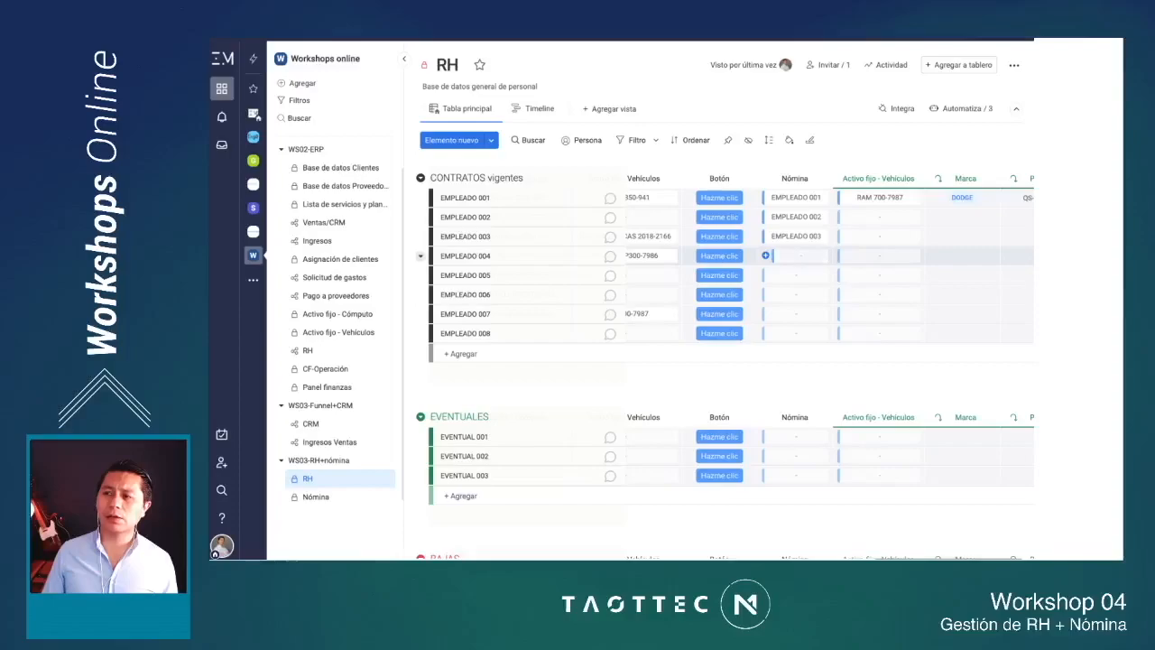
{"action": "left_click", "coordinate": [719, 275]}
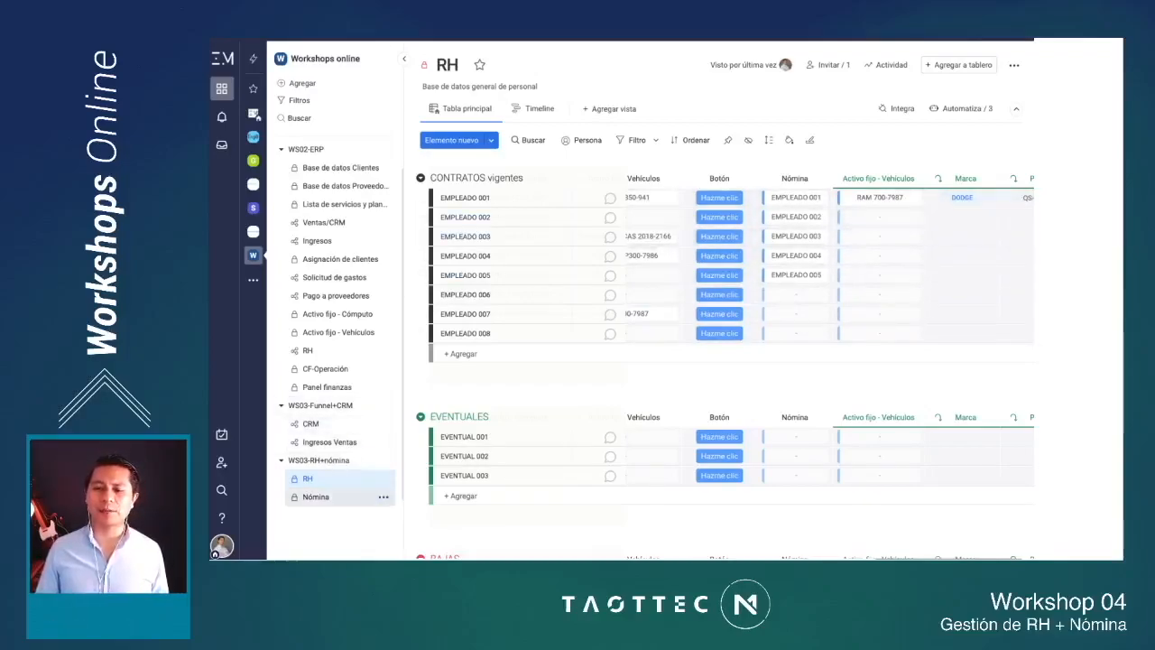
Step: Open the Nómina board with the workspace sidebar collapsed, enlarge the page and narrow the employee name column
{"action": "left_click", "coordinate": [316, 496]}
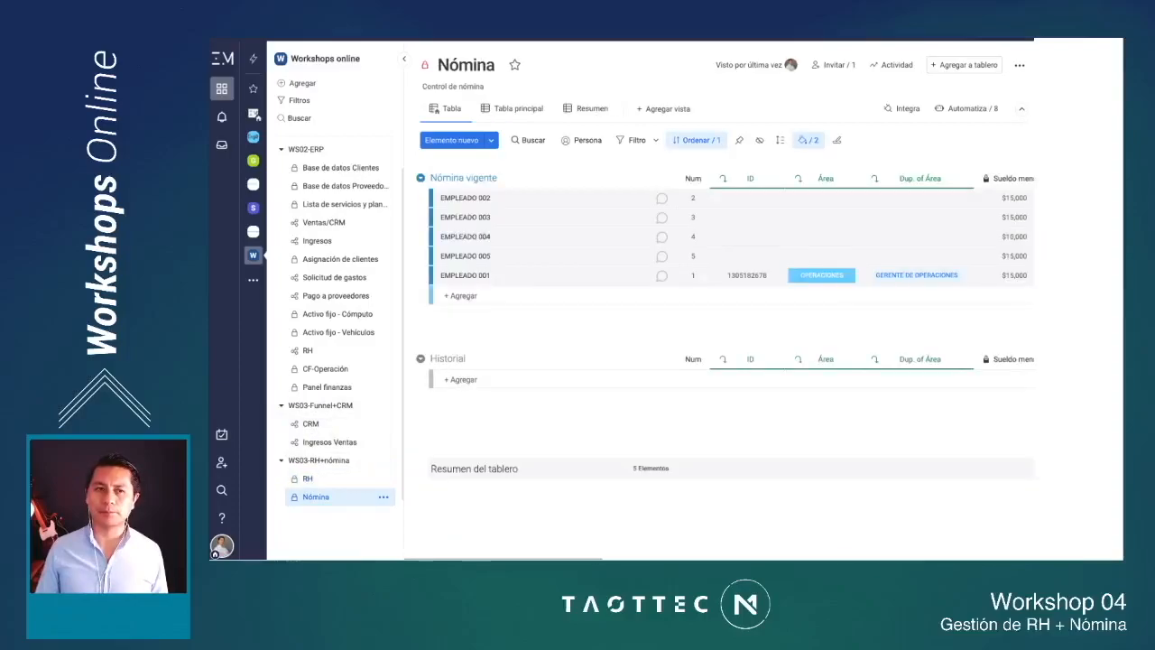
{"action": "left_click", "coordinate": [402, 58]}
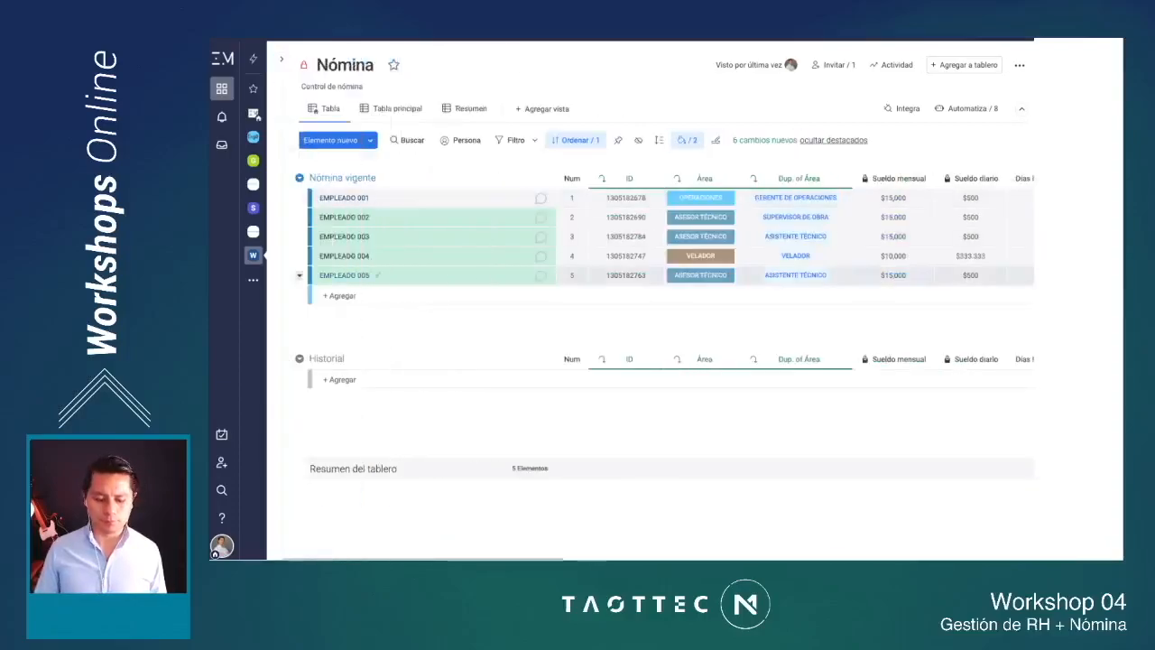
{"action": "key", "text": "ctrl+plus"}
{"action": "key", "text": "ctrl+plus"}
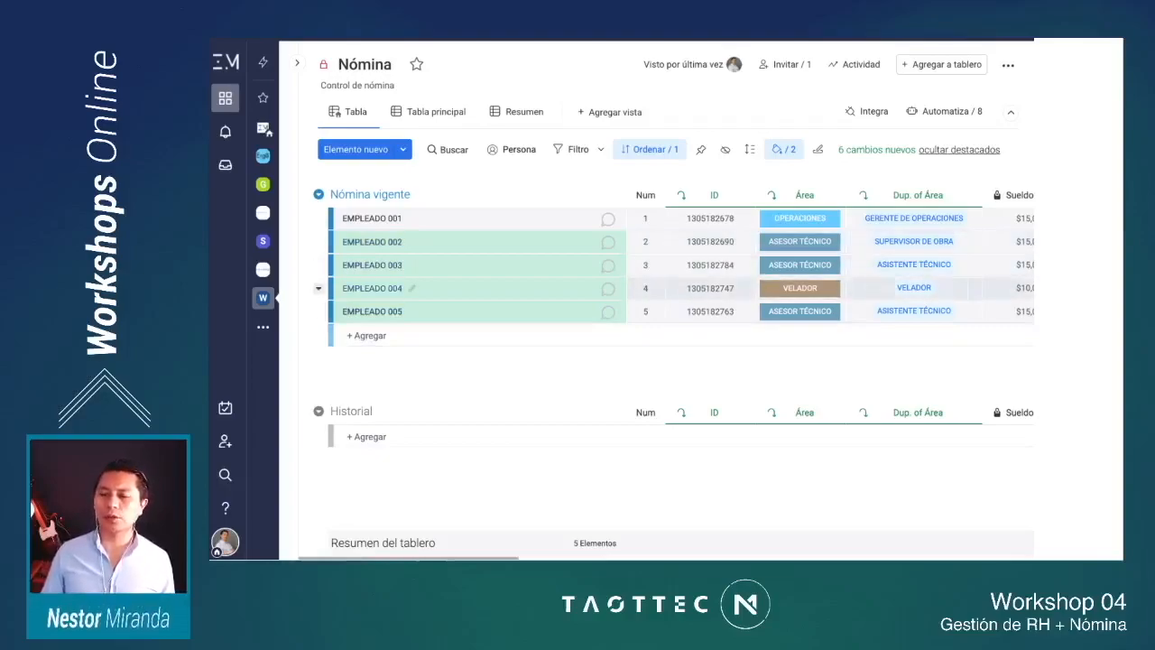
{"action": "left_click_drag", "start_coordinate": [626, 195], "coordinate": [523, 195]}
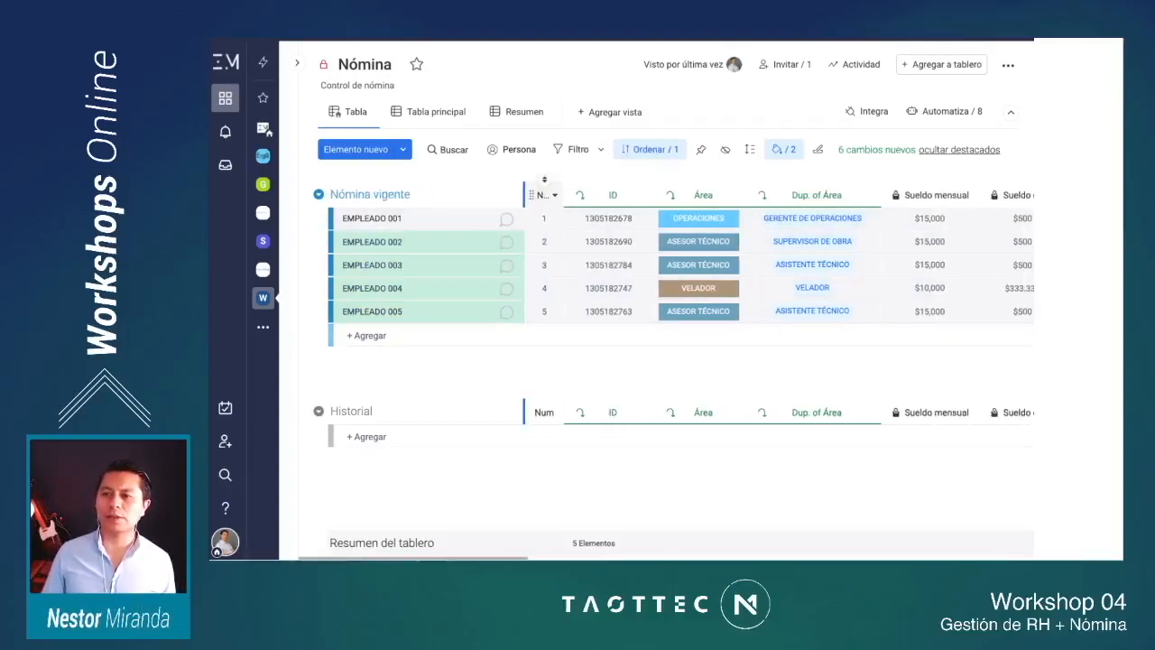
Step: Examine the Nómina vigente group's columns from ID and Área through monthly and daily salary, Días laborados, Alcance and Descuentos
{"action": "scroll", "coordinate": [595, 287], "scroll_direction": "right", "scroll_amount": 1}
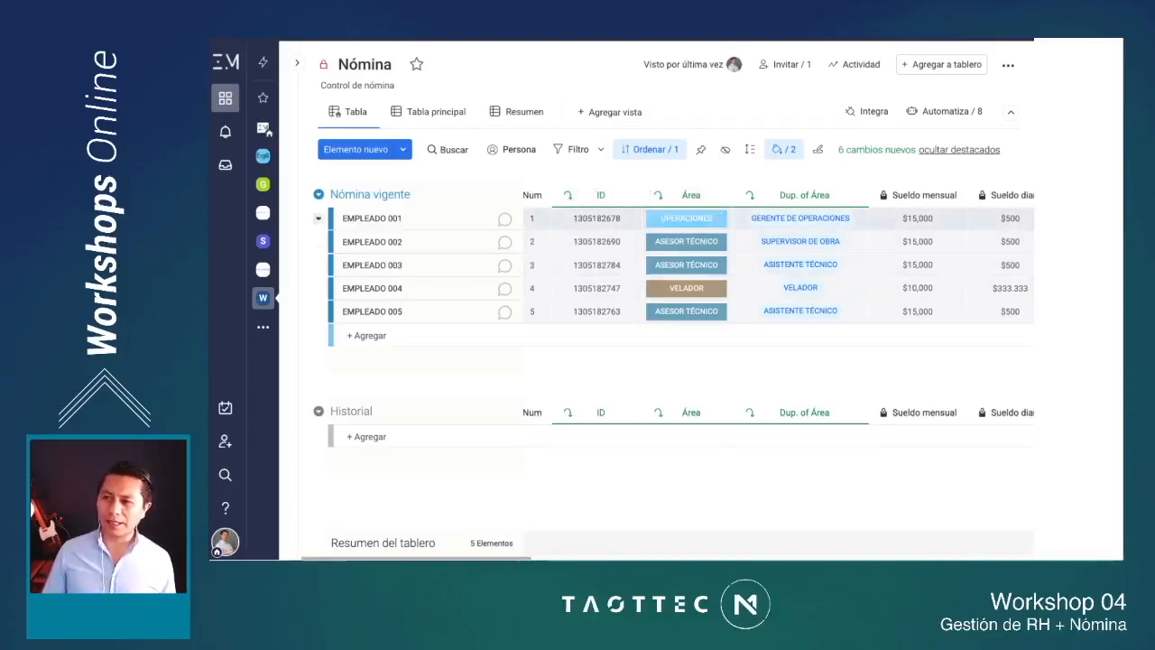
{"action": "scroll", "coordinate": [690, 310], "scroll_direction": "right", "scroll_amount": 3}
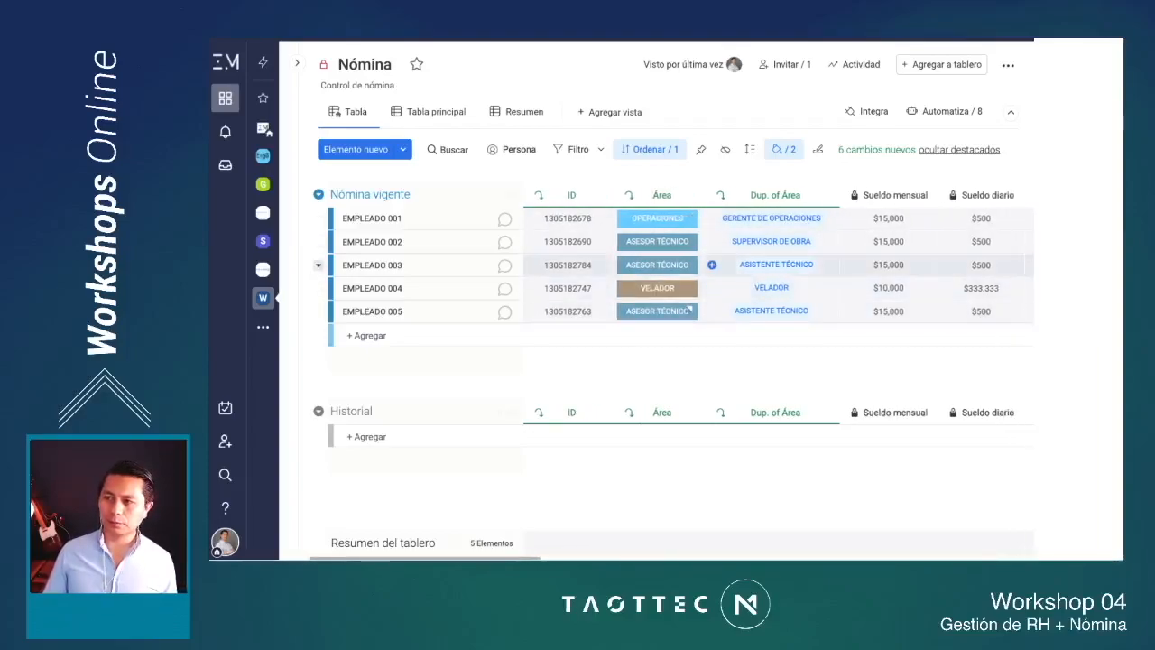
{"action": "scroll", "coordinate": [686, 311], "scroll_direction": "right", "scroll_amount": 3}
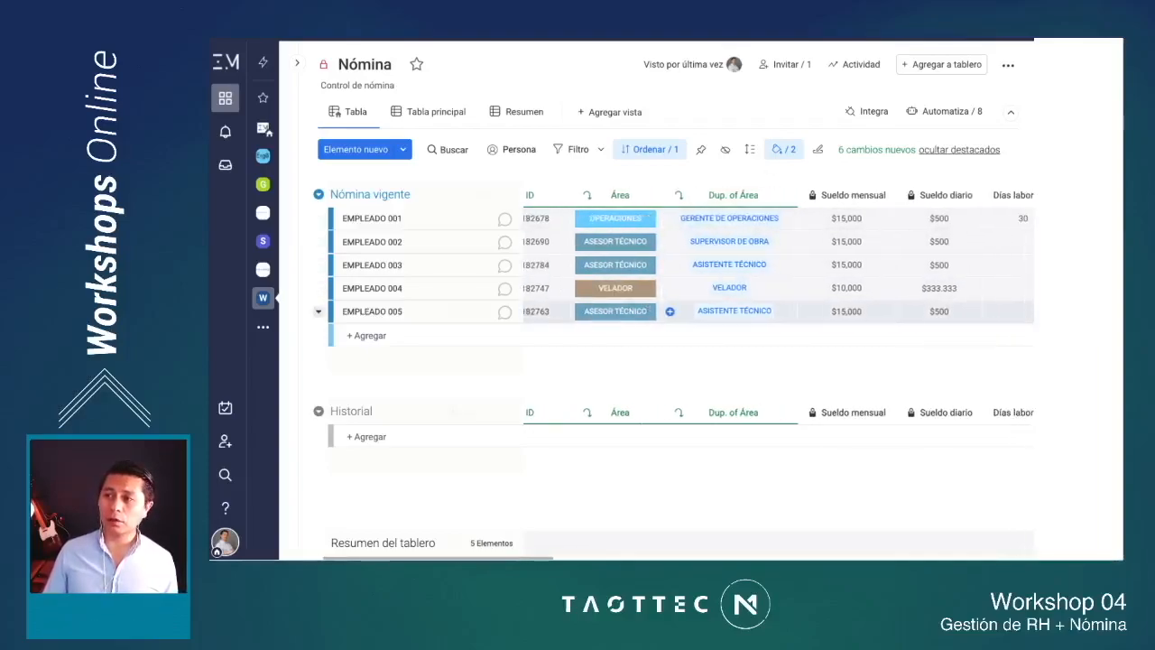
{"action": "scroll", "coordinate": [834, 311], "scroll_direction": "right", "scroll_amount": 2}
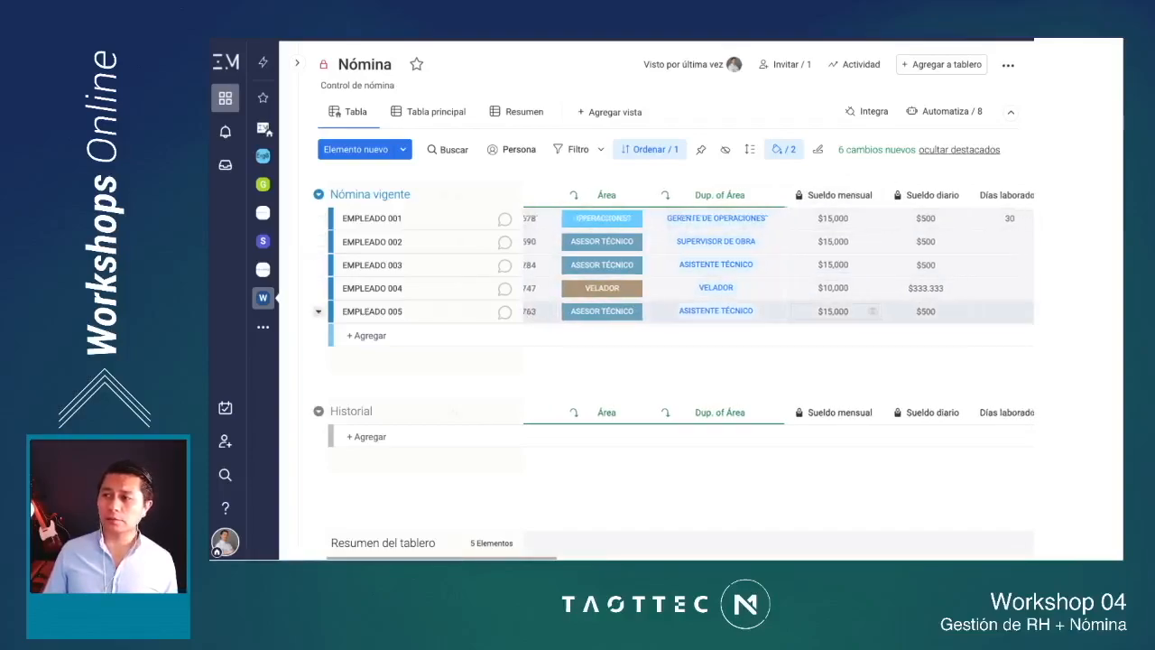
{"action": "scroll", "coordinate": [835, 311], "scroll_direction": "right", "scroll_amount": 5}
{"action": "scroll", "coordinate": [776, 271], "scroll_direction": "right", "scroll_amount": 2}
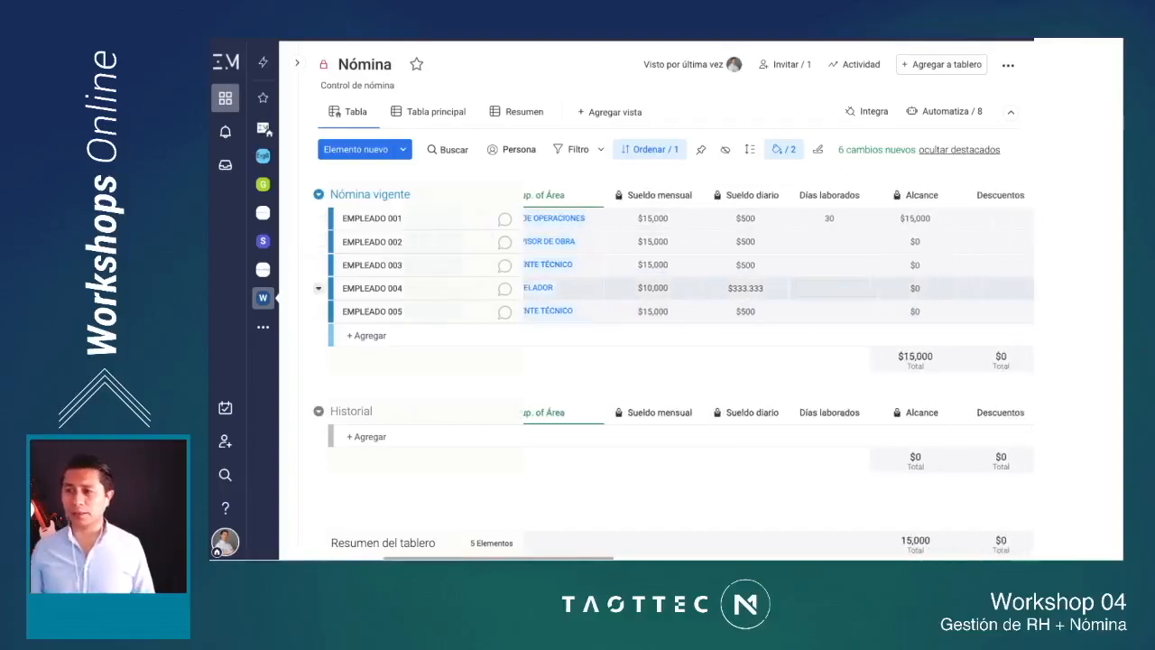
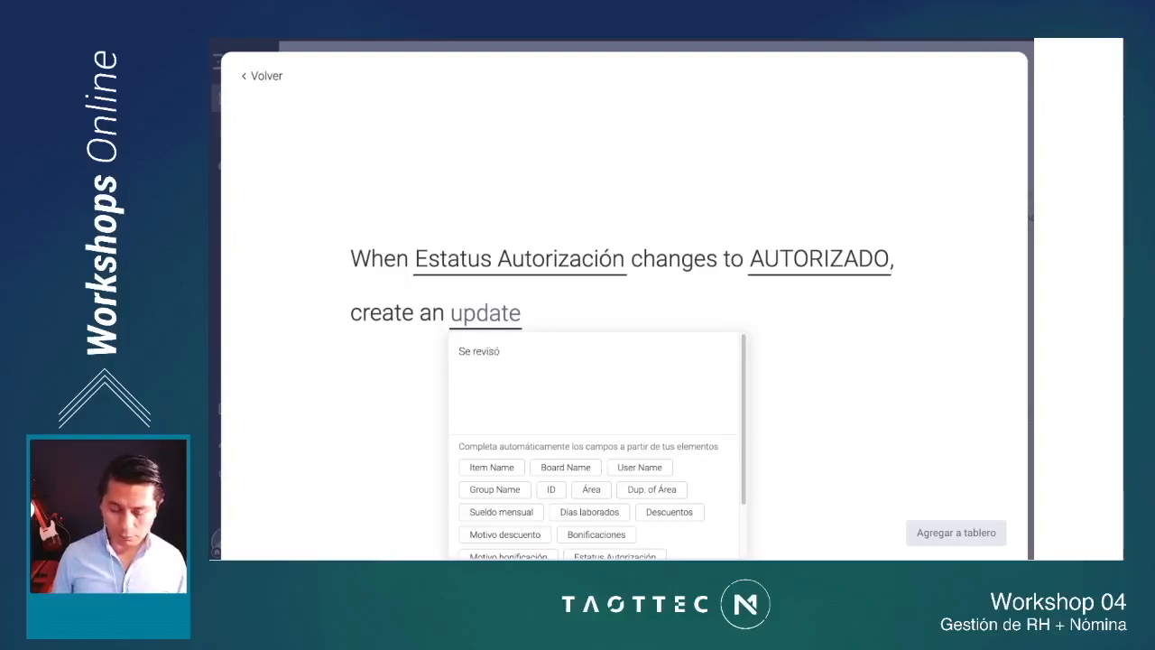
Step: Complete the automation's update text as "Se revisó la nómina y se autorizan pagos:" followed by the item name field, and add the automation to the board
{"action": "type", "text": "la nómin"}
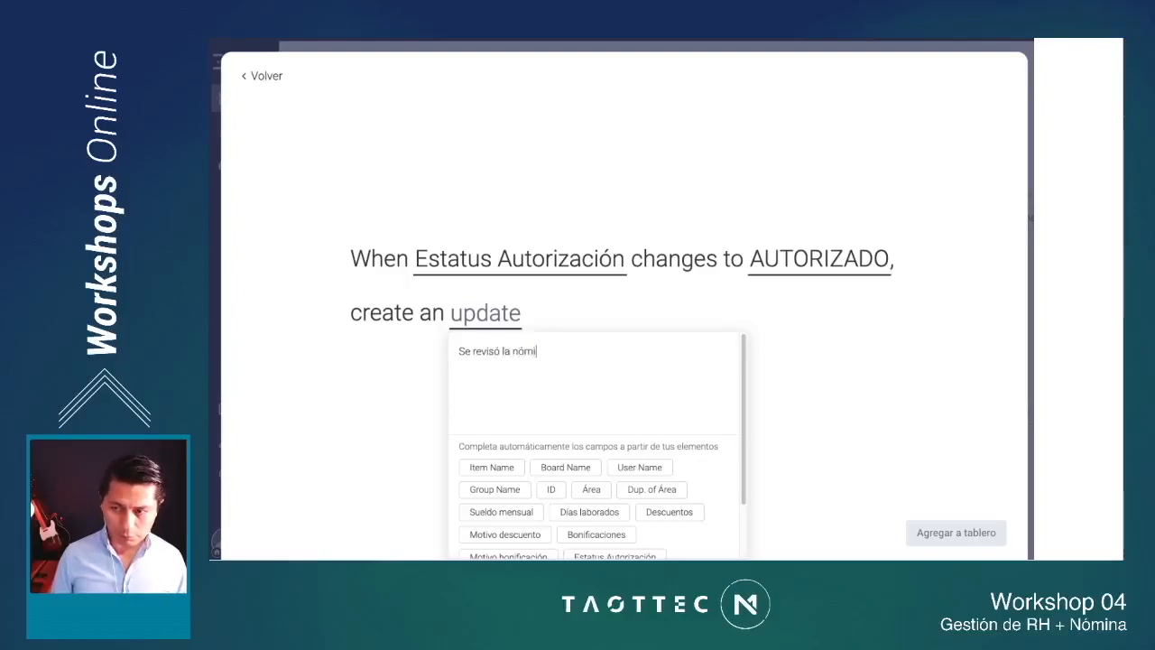
{"action": "type", "text": "a y s"}
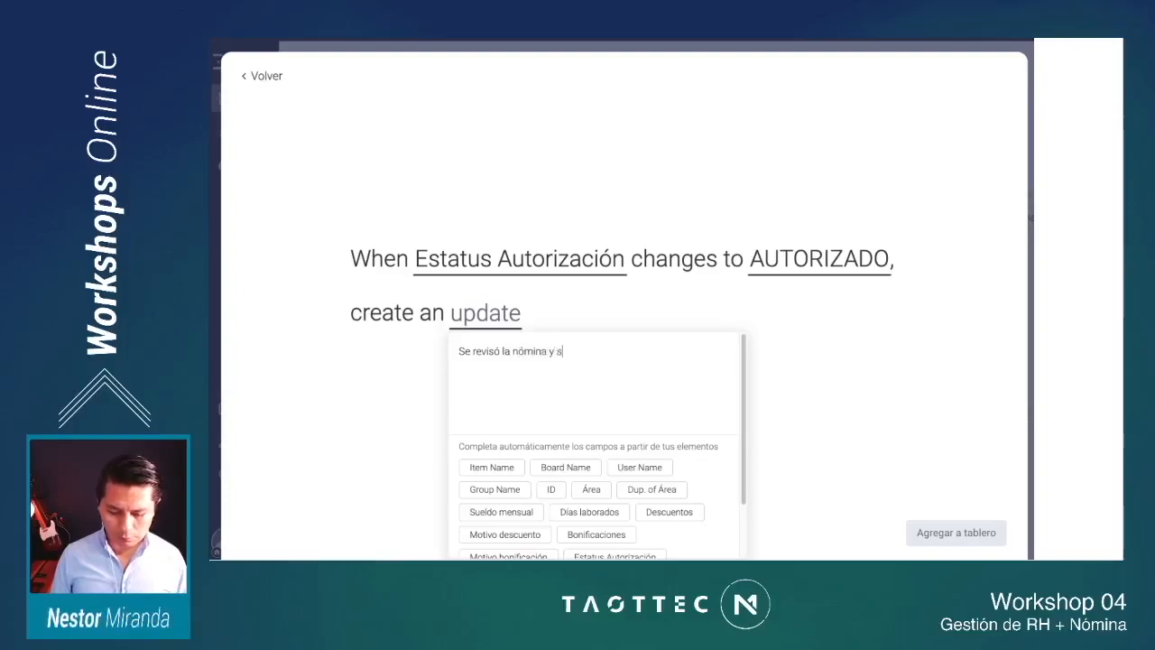
{"action": "type", "text": "e autoriza"}
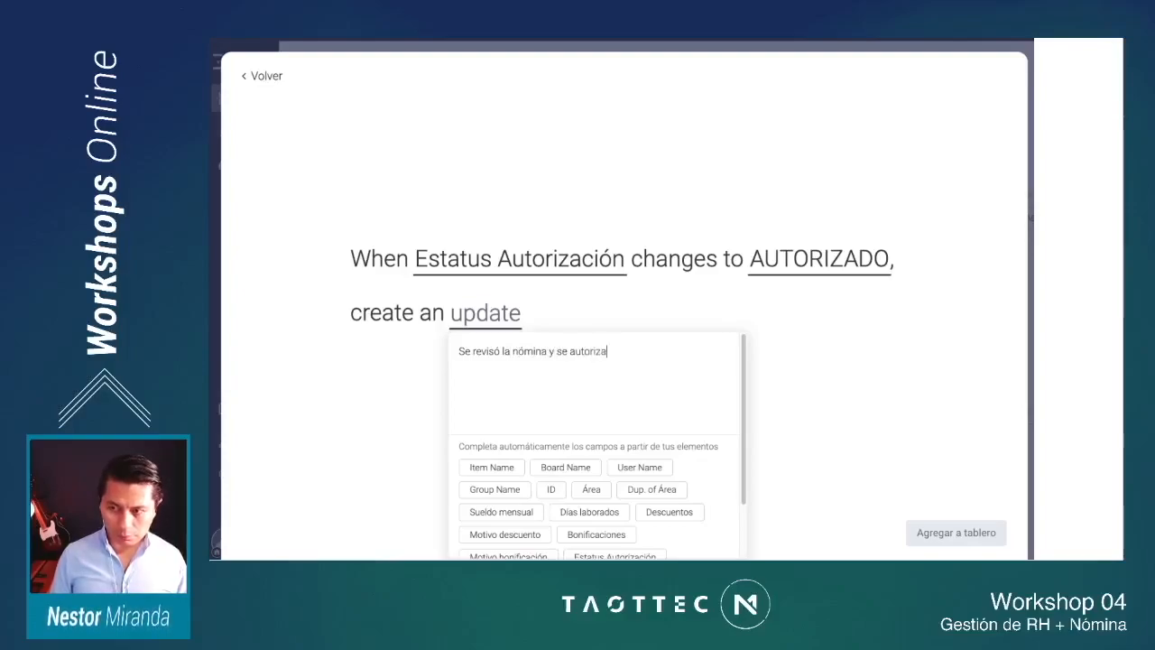
{"action": "type", "text": "n pagos:"}
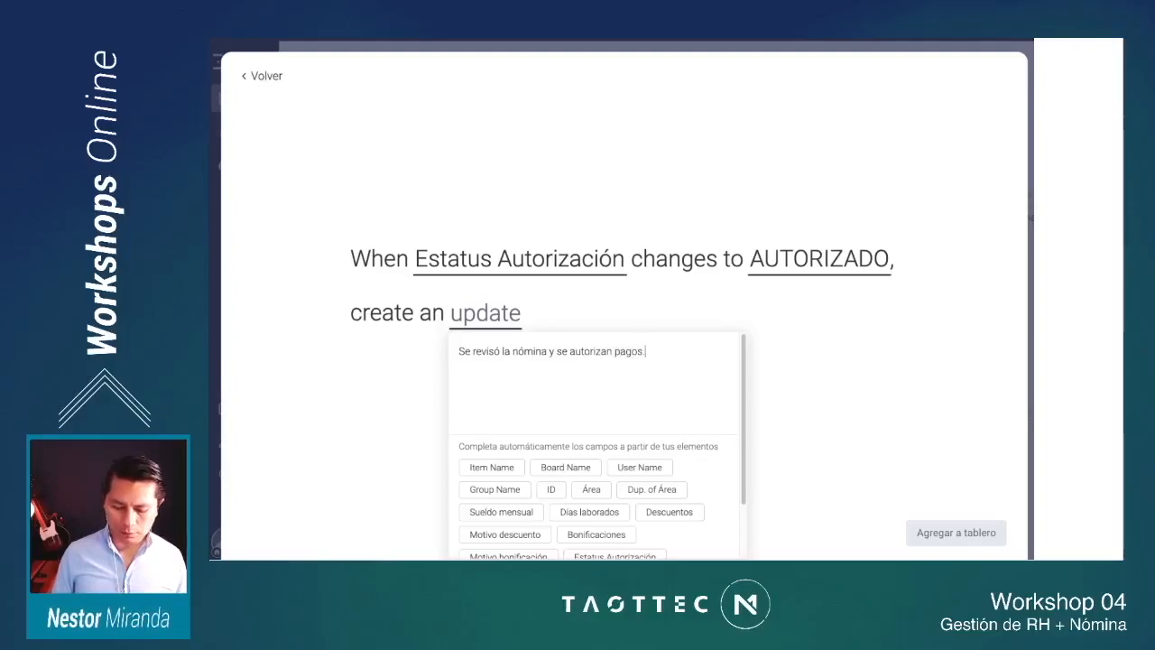
{"action": "type", "text": "."}
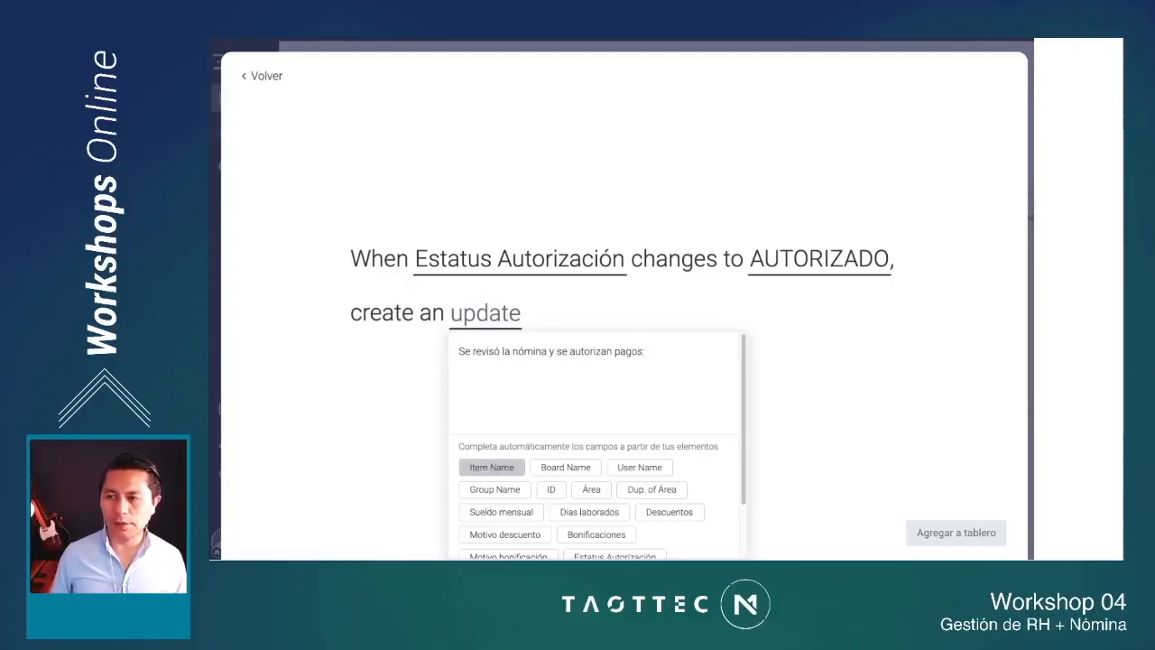
{"action": "left_click", "coordinate": [491, 466]}
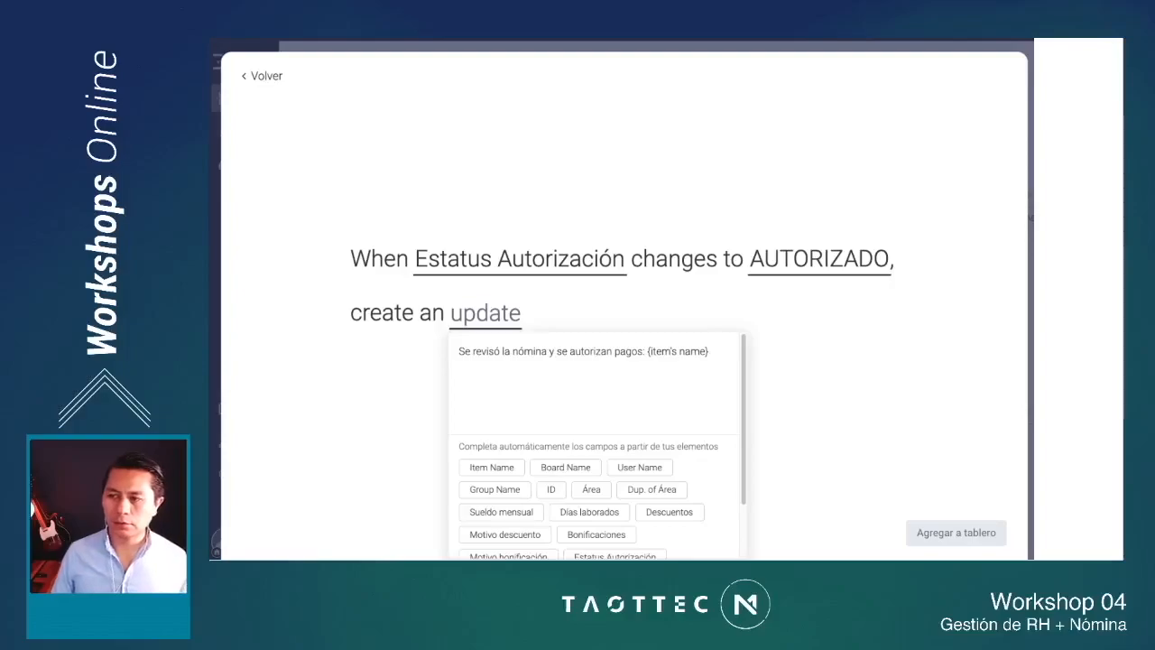
{"action": "left_click", "coordinate": [830, 415]}
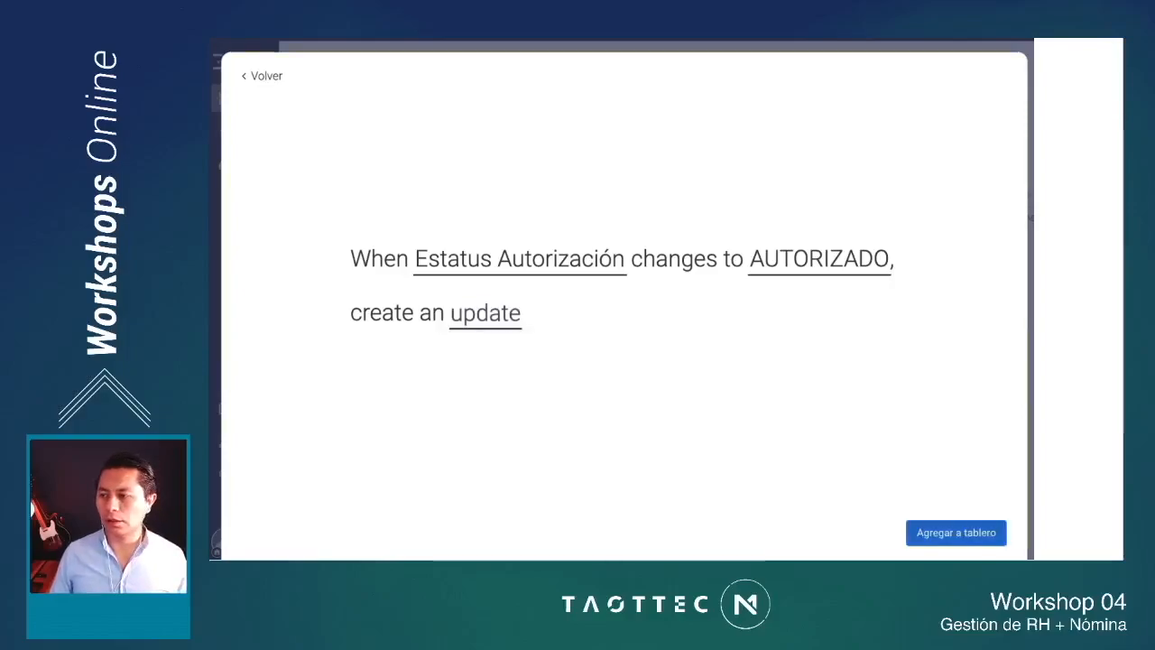
{"action": "left_click", "coordinate": [956, 532]}
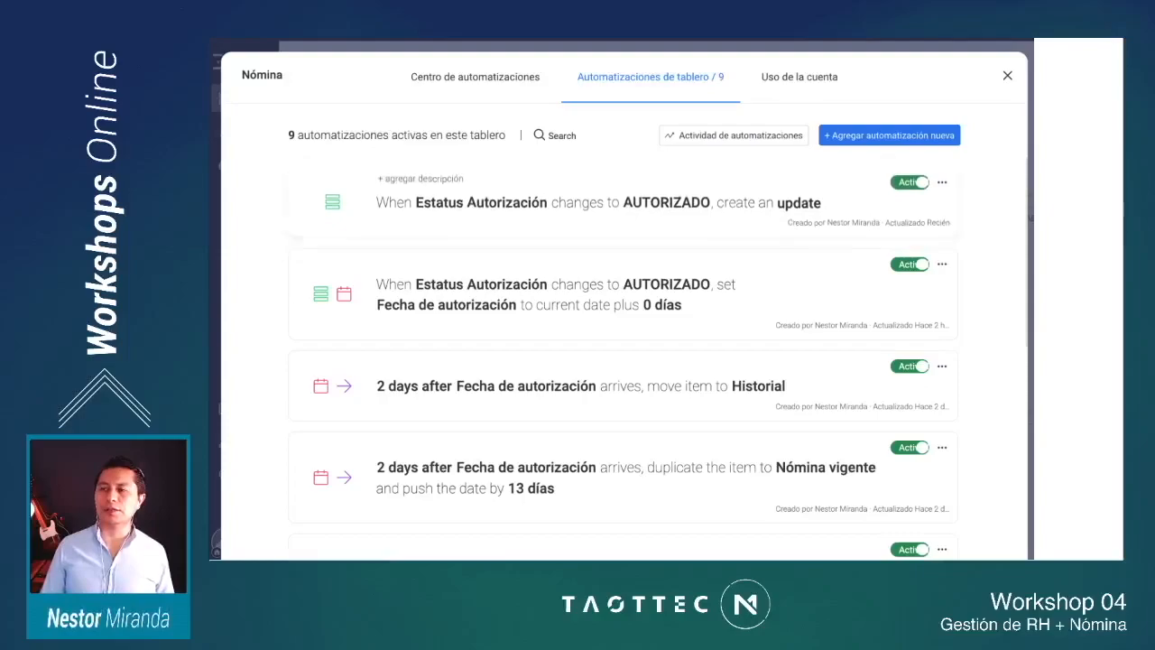
Step: Deactivate and reactivate the AUTORIZADO update automation, and return to the Nómina board
{"action": "left_click", "coordinate": [909, 180]}
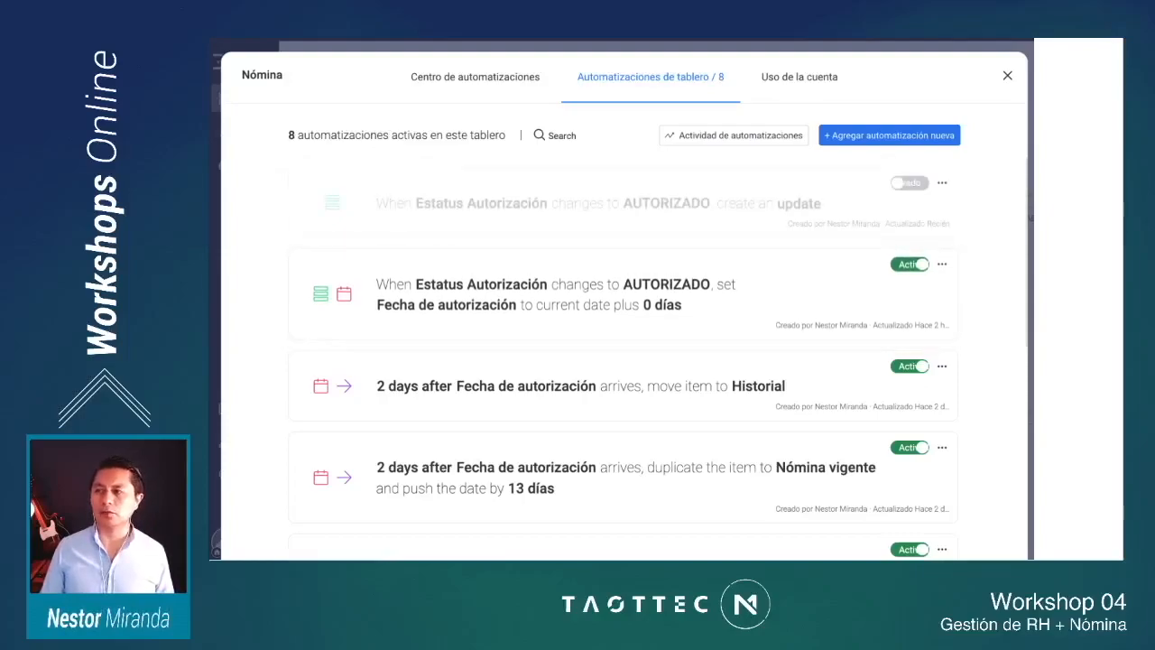
{"action": "left_click", "coordinate": [909, 182]}
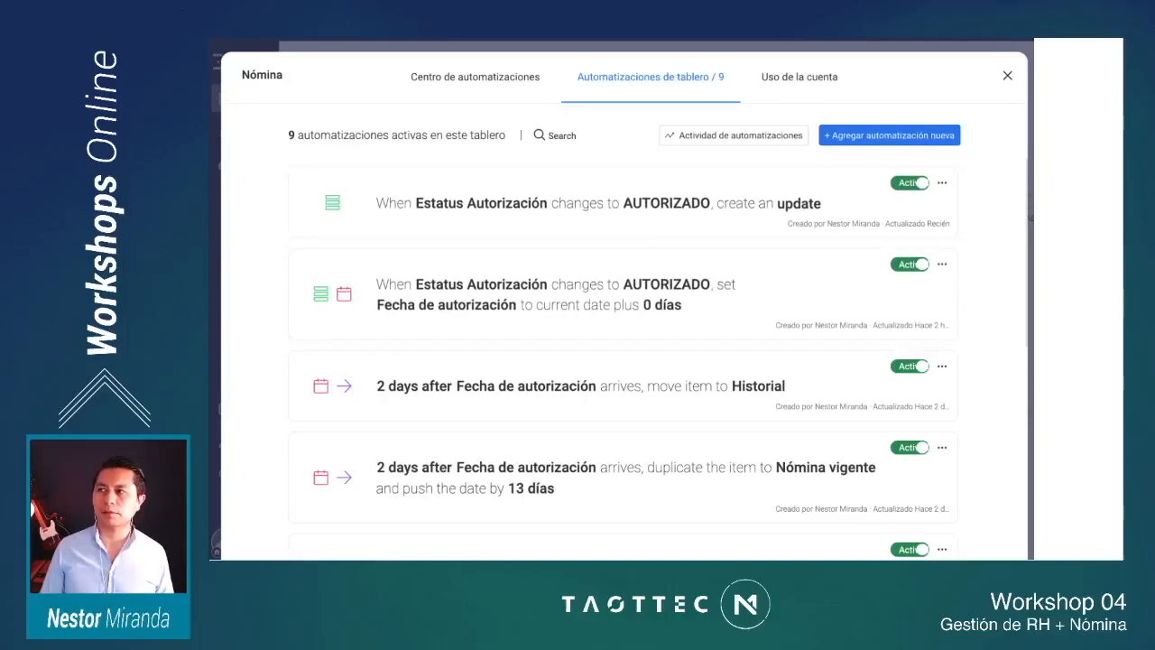
{"action": "left_click", "coordinate": [1007, 76]}
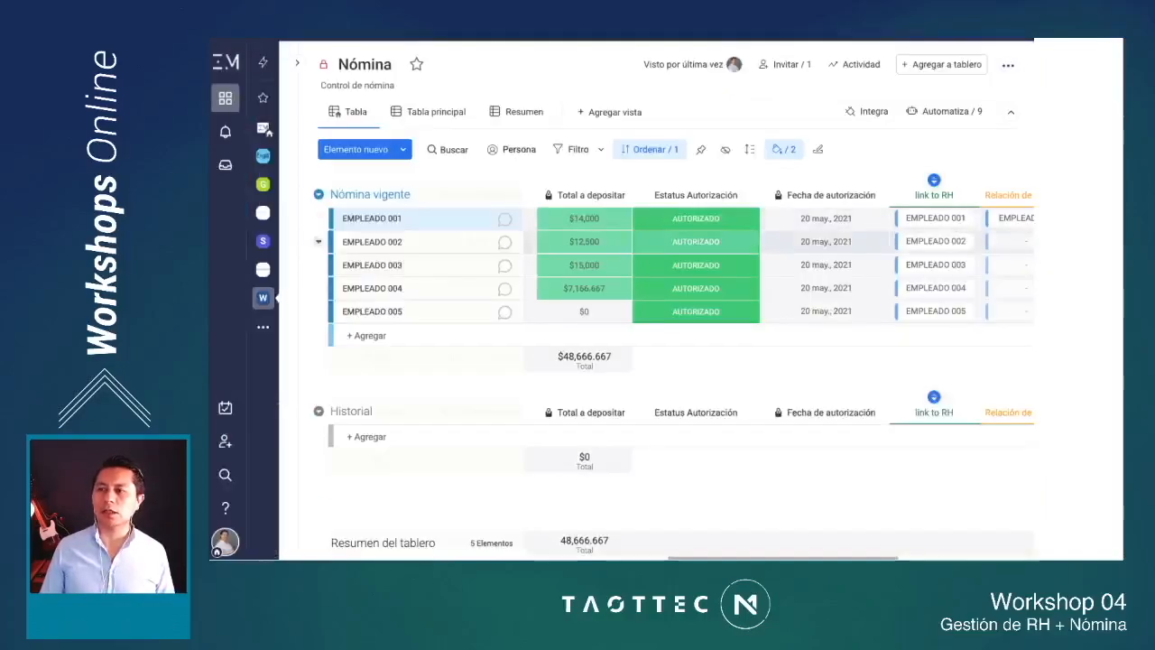
Step: Clear the Estatus Autorización of EMPLEADO 005 and EMPLEADO 001 in the Nómina vigente group
{"action": "left_click", "coordinate": [695, 310]}
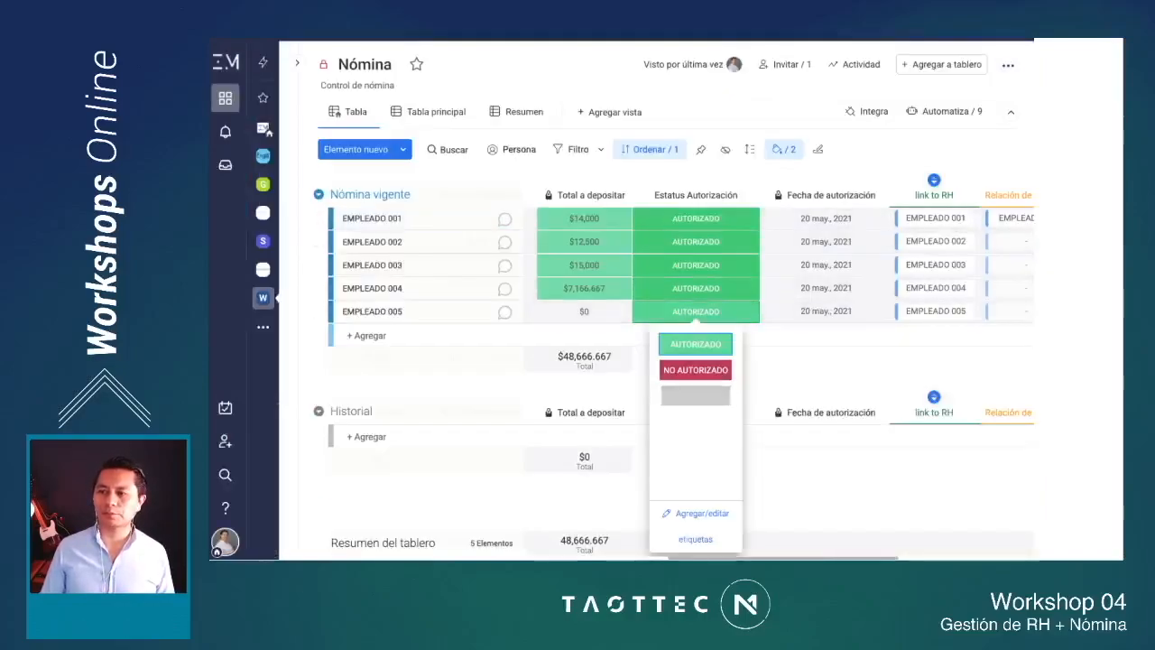
{"action": "left_click", "coordinate": [695, 395]}
{"action": "left_click", "coordinate": [695, 218]}
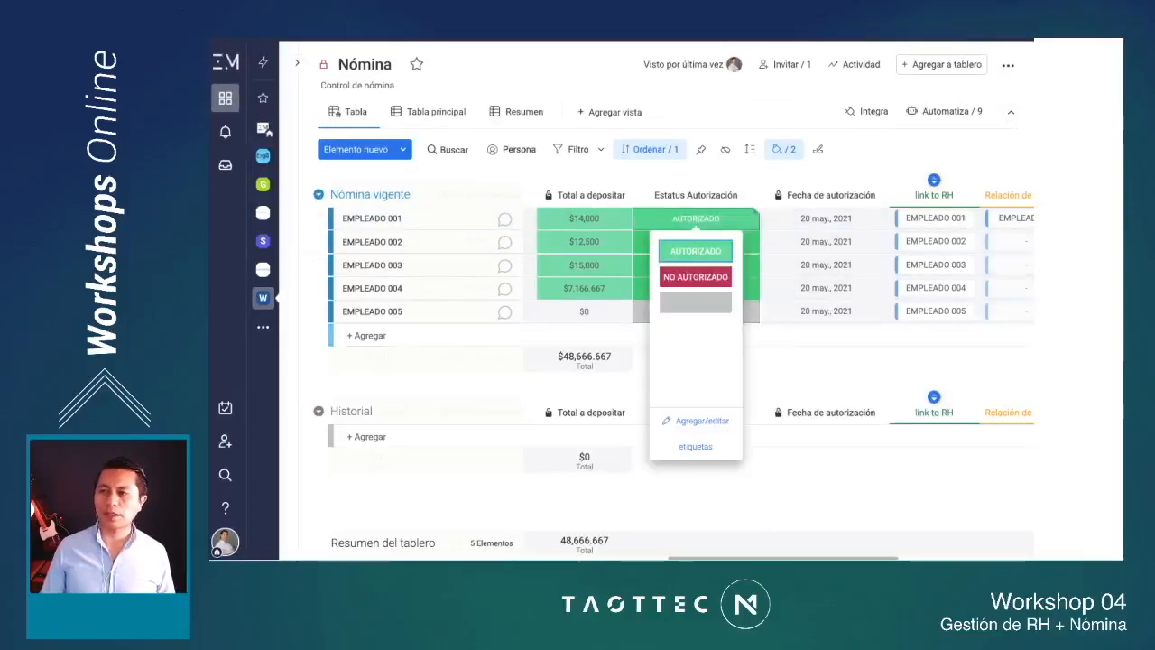
{"action": "left_click", "coordinate": [695, 303]}
Step: Set EMPLEADO 001's Estatus Autorización to AUTORIZADO and read the automated update in its conversation
{"action": "scroll", "coordinate": [732, 218], "scroll_direction": "right", "scroll_amount": 1}
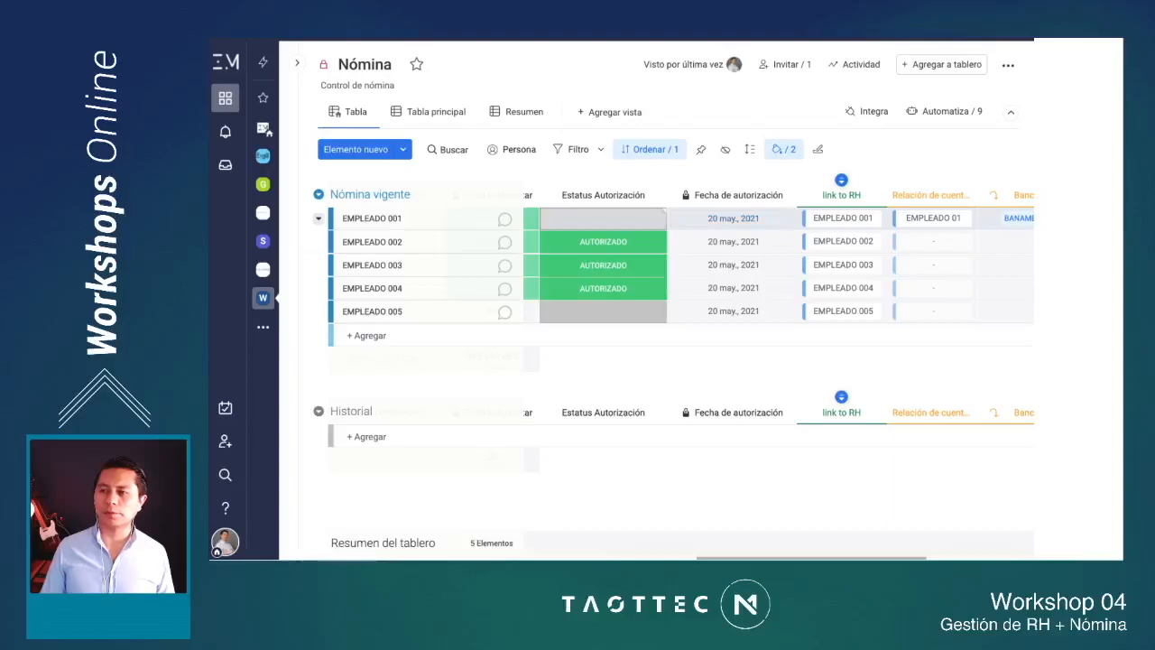
{"action": "left_click", "coordinate": [603, 218]}
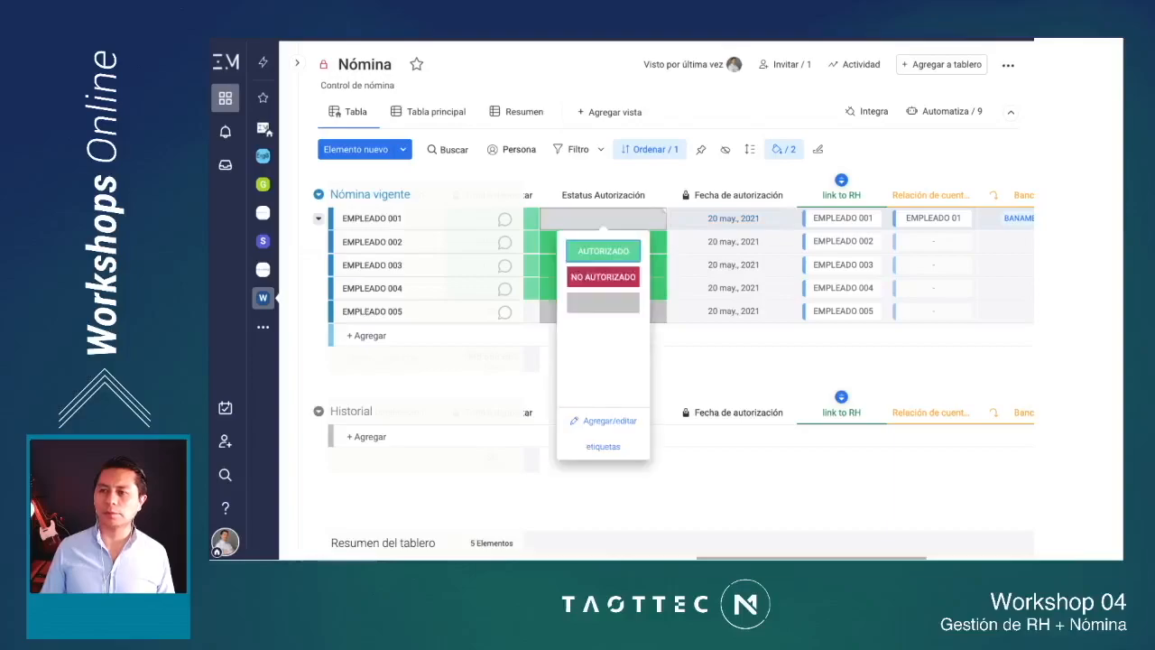
{"action": "left_click", "coordinate": [602, 249]}
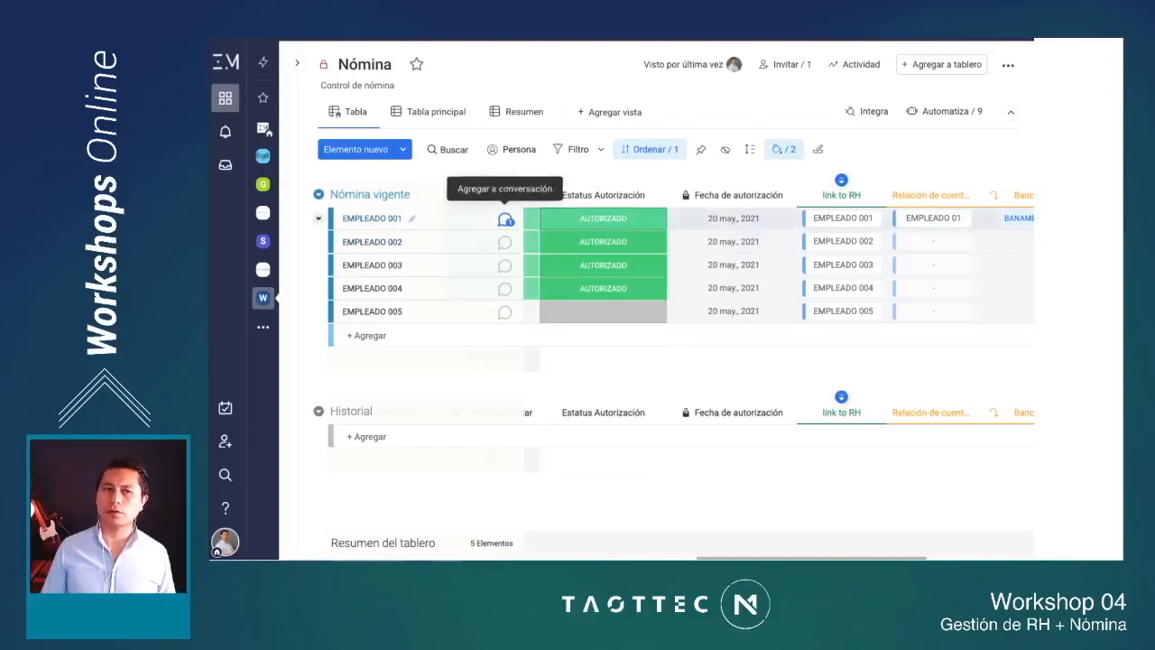
{"action": "left_click", "coordinate": [505, 219]}
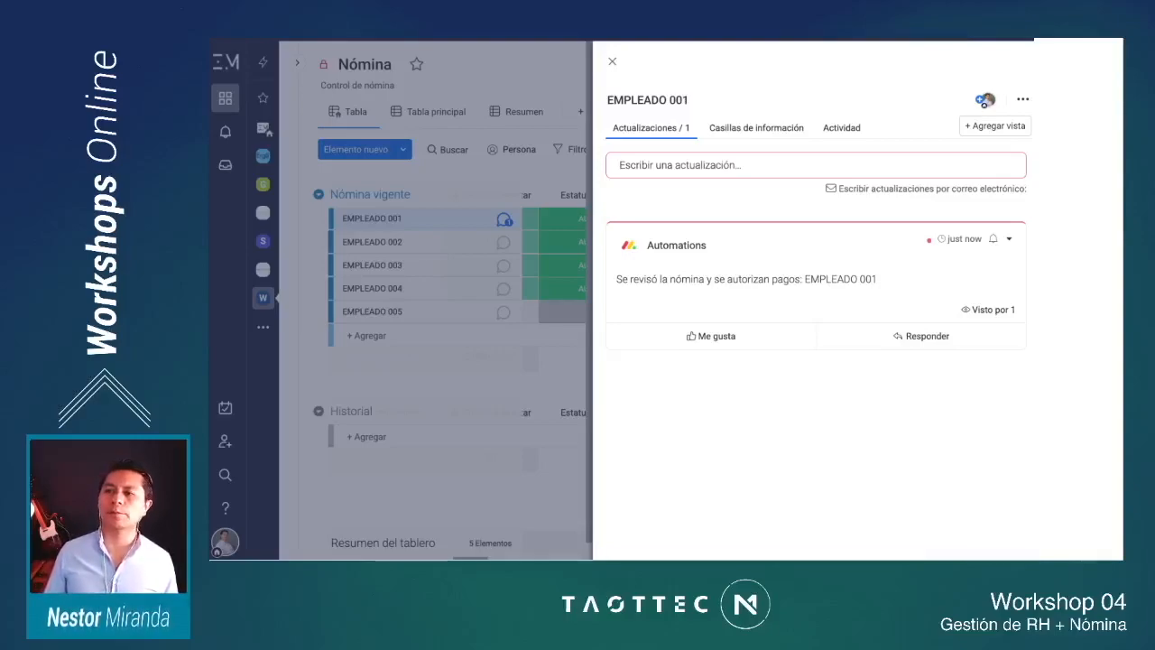
{"action": "left_click_drag", "start_coordinate": [877, 279], "coordinate": [804, 279]}
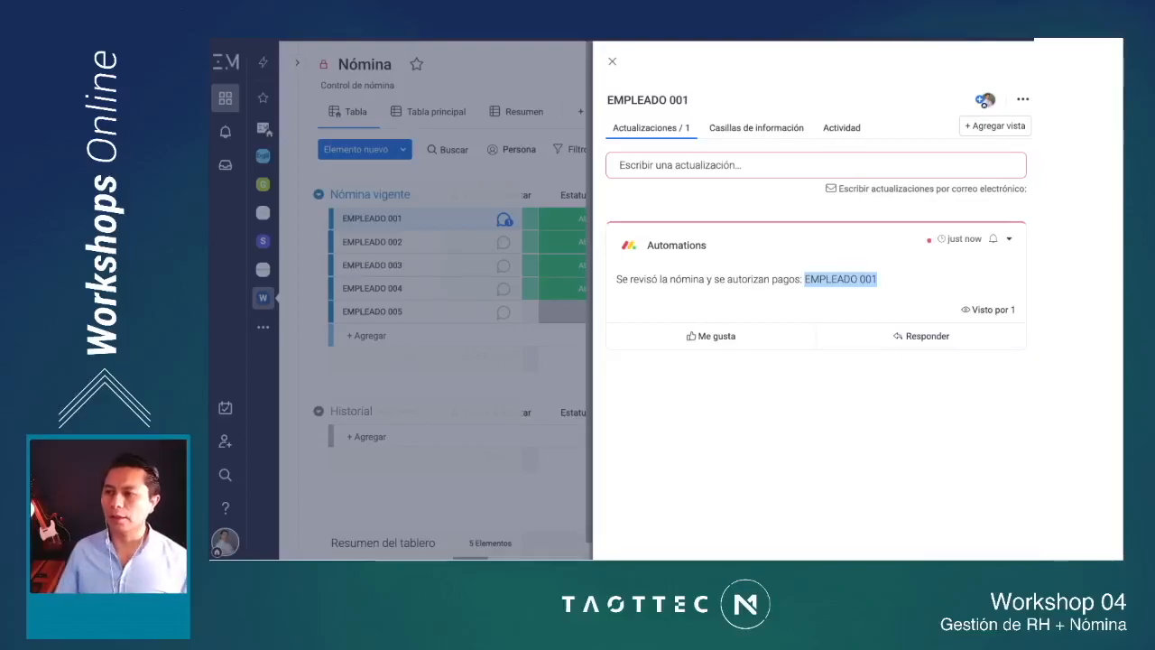
{"action": "left_click", "coordinate": [611, 61]}
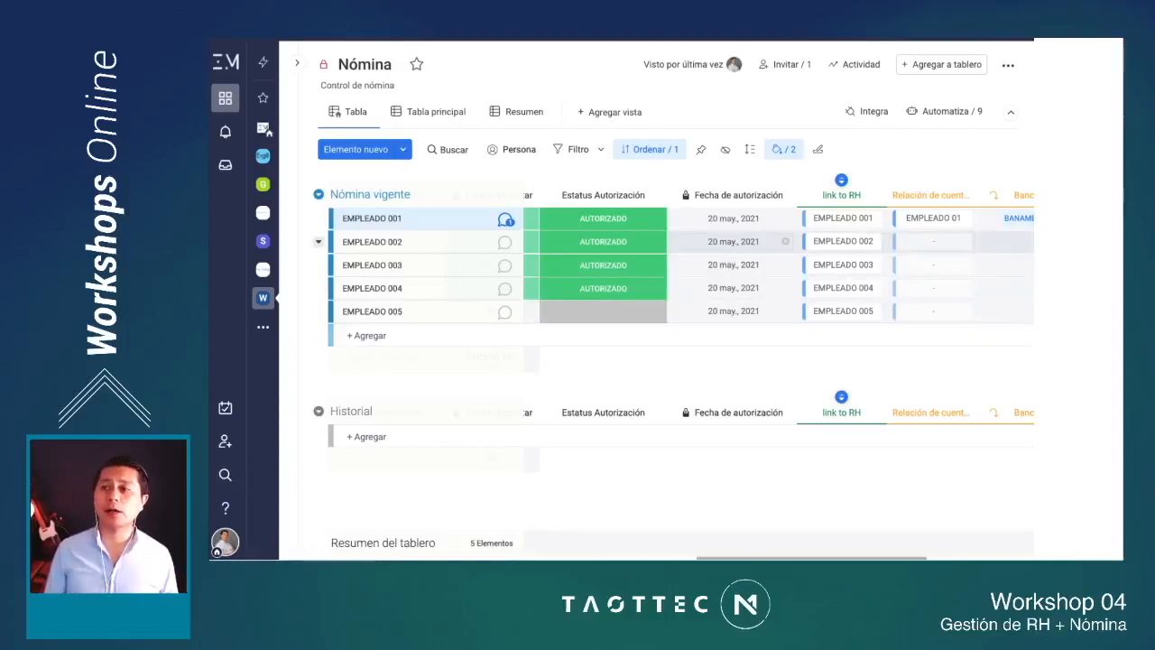
Step: Link EMPLEADO 002 to the CUENTAS RH item EMPLEADO 02 in the account relation column, searching for "emplea"
{"action": "scroll", "coordinate": [685, 271], "scroll_direction": "right", "scroll_amount": 2}
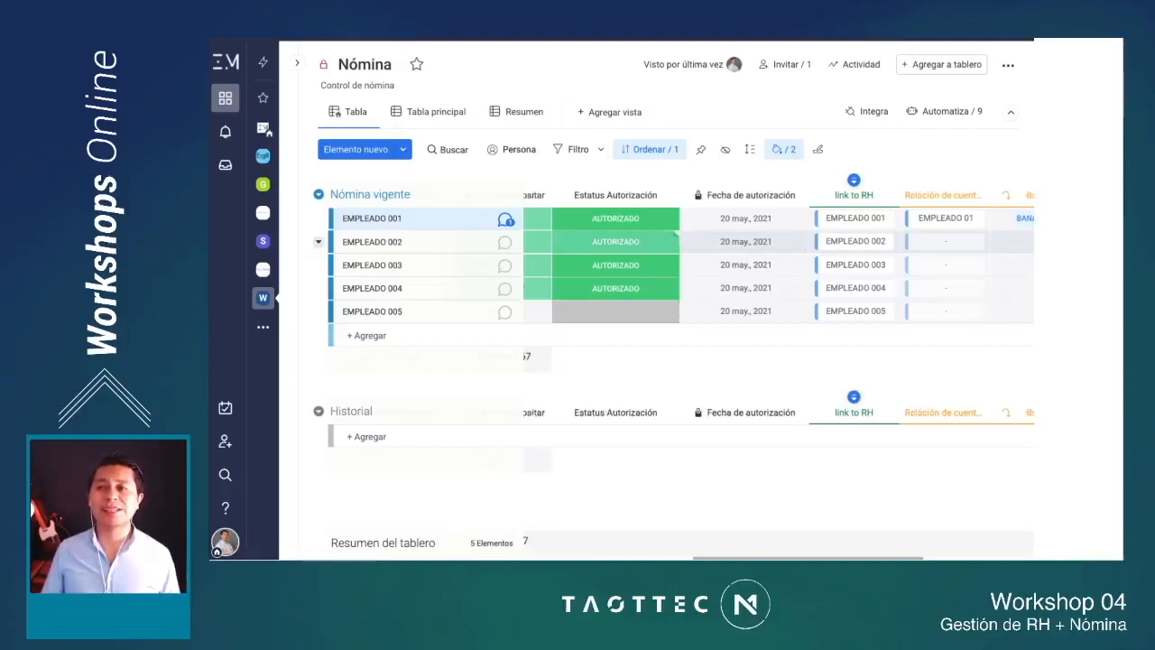
{"action": "scroll", "coordinate": [757, 179], "scroll_direction": "right", "scroll_amount": 5}
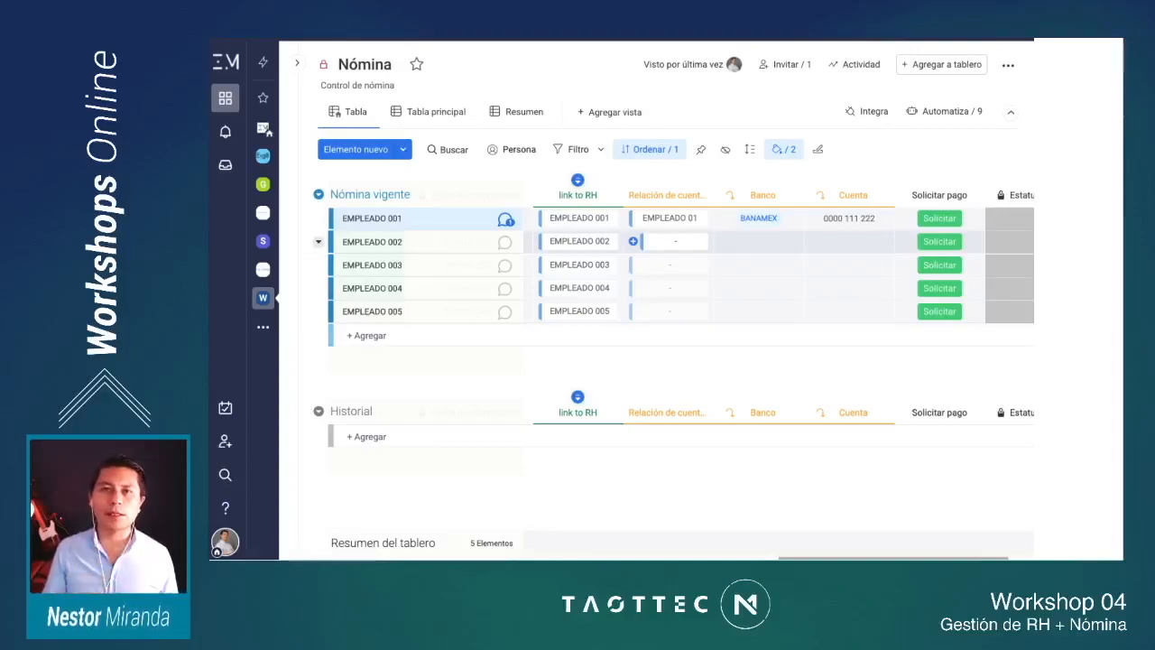
{"action": "left_click", "coordinate": [672, 242]}
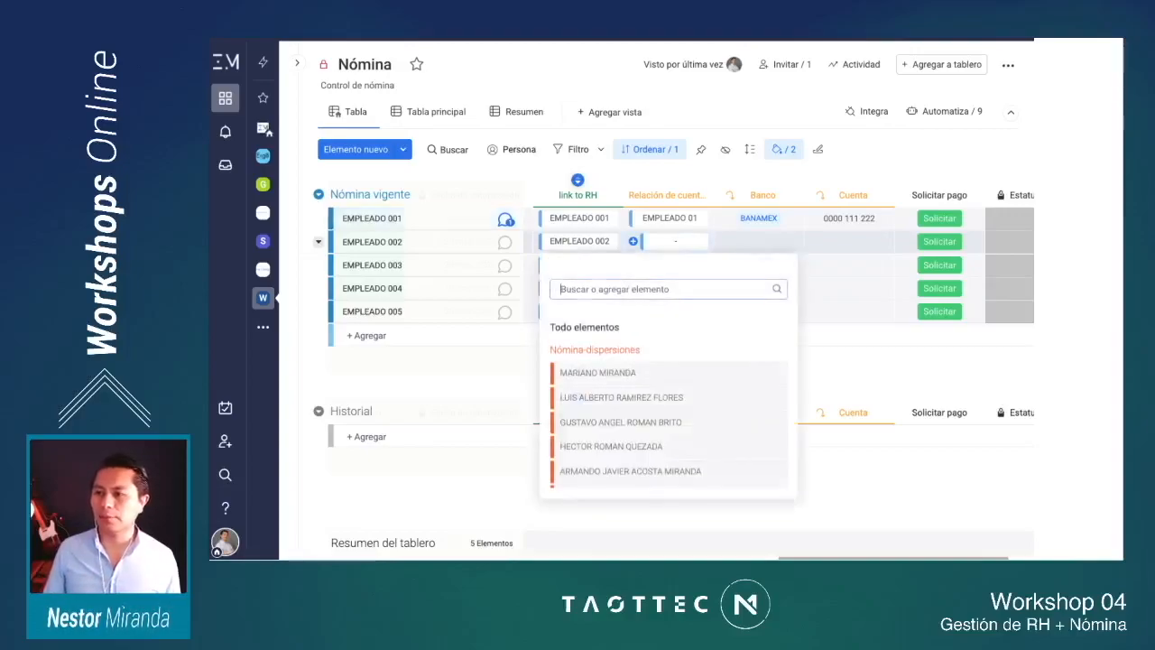
{"action": "scroll", "coordinate": [669, 399], "scroll_direction": "down", "scroll_amount": 3}
{"action": "type", "text": "emplea"}
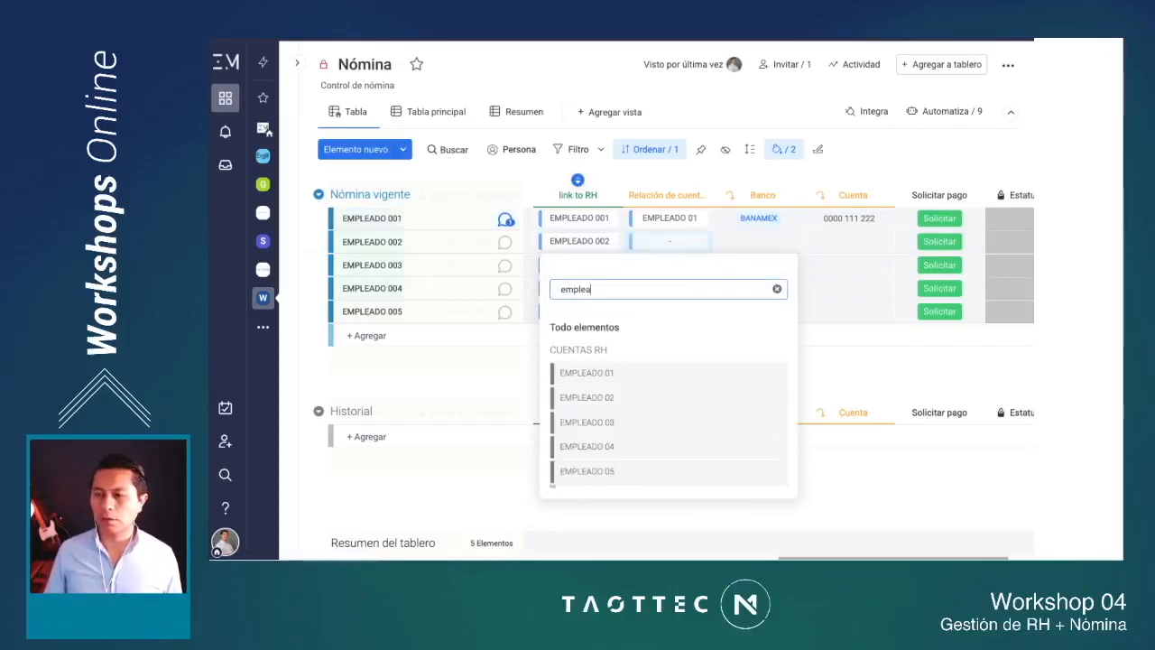
{"action": "left_click", "coordinate": [666, 398]}
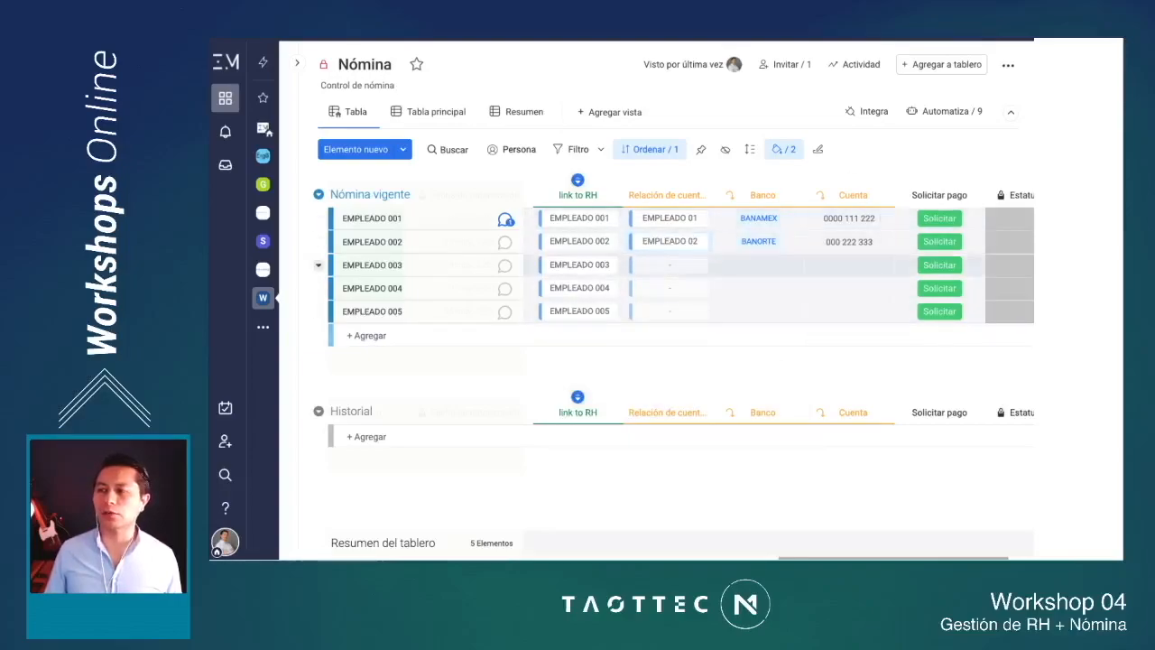
Step: Request the payment for EMPLEADO 002 with its Solicitar automation in the Solicitar pago column
{"action": "scroll", "coordinate": [779, 366], "scroll_direction": "right", "scroll_amount": 2}
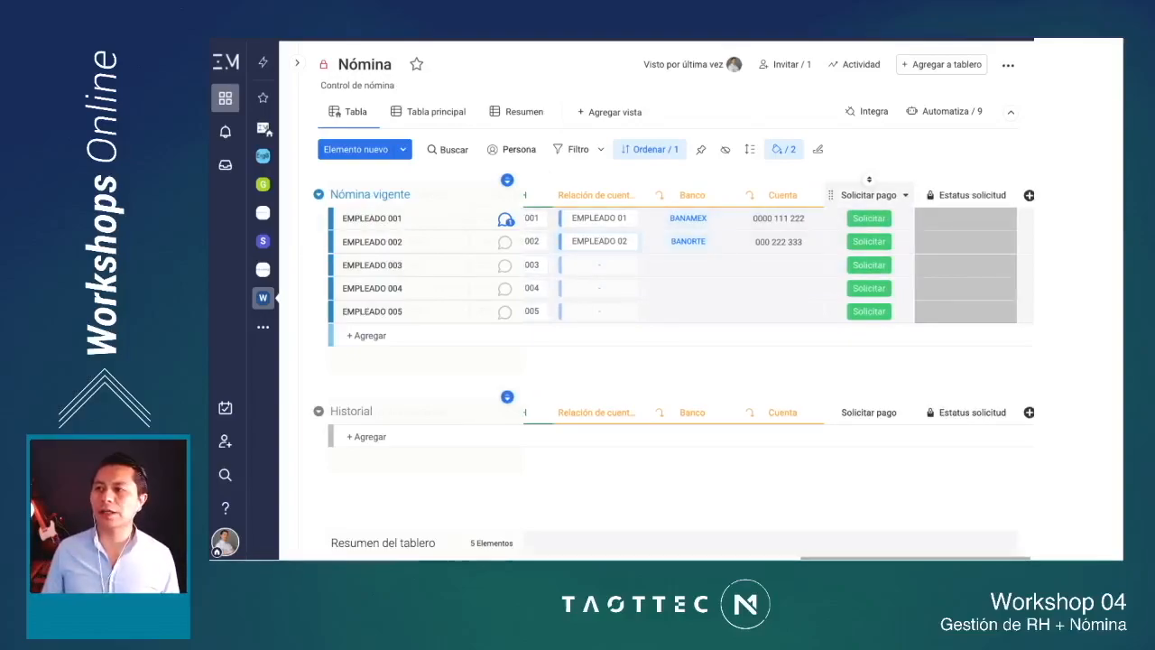
{"action": "scroll", "coordinate": [761, 361], "scroll_direction": "right", "scroll_amount": 1}
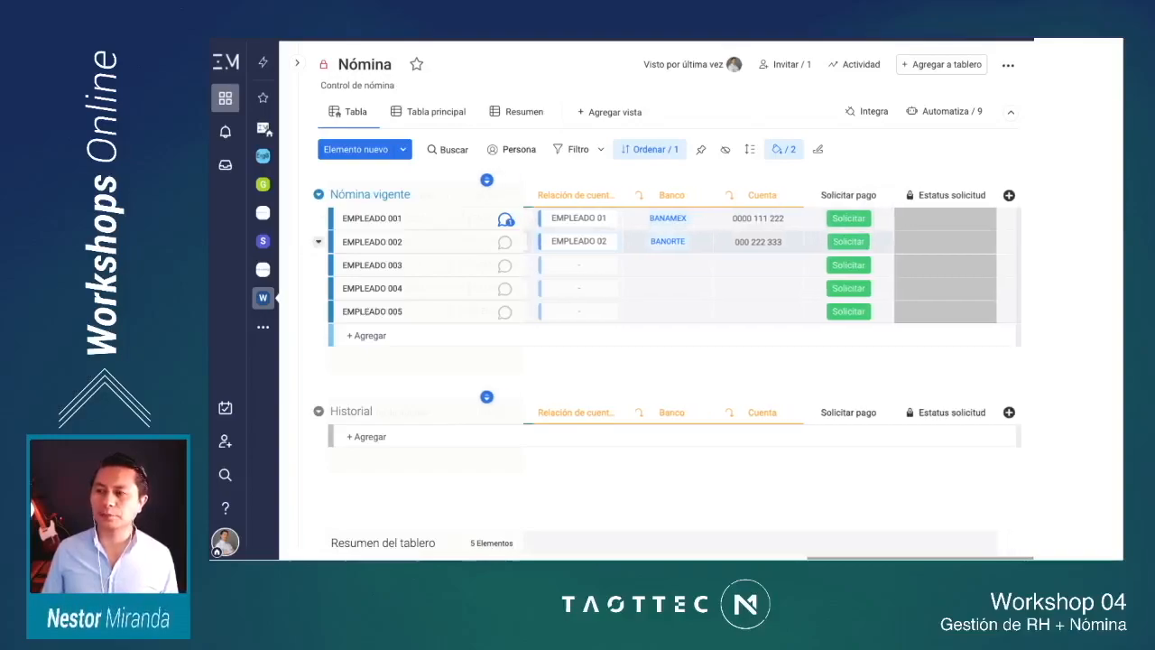
{"action": "left_click", "coordinate": [848, 241]}
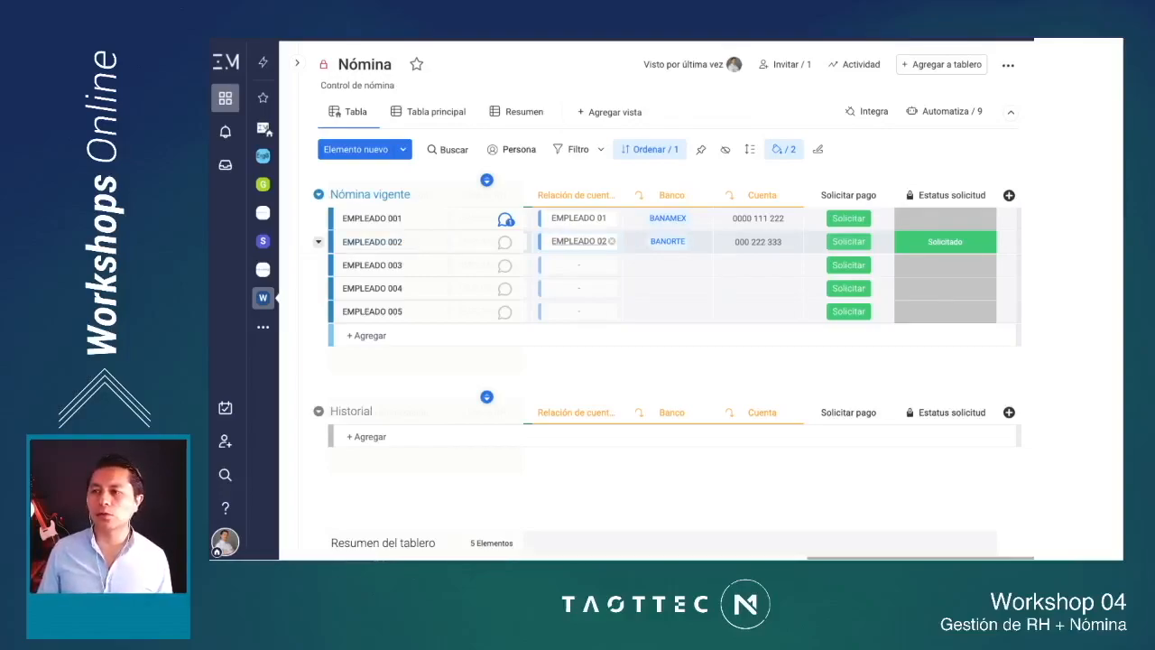
Step: Review the Nómina vigente columns from Bonificaciones and Total a depositar through Banco, Cuenta, Solicitar pago and Estatus solicitud
{"action": "scroll", "coordinate": [586, 218], "scroll_direction": "left", "scroll_amount": 1}
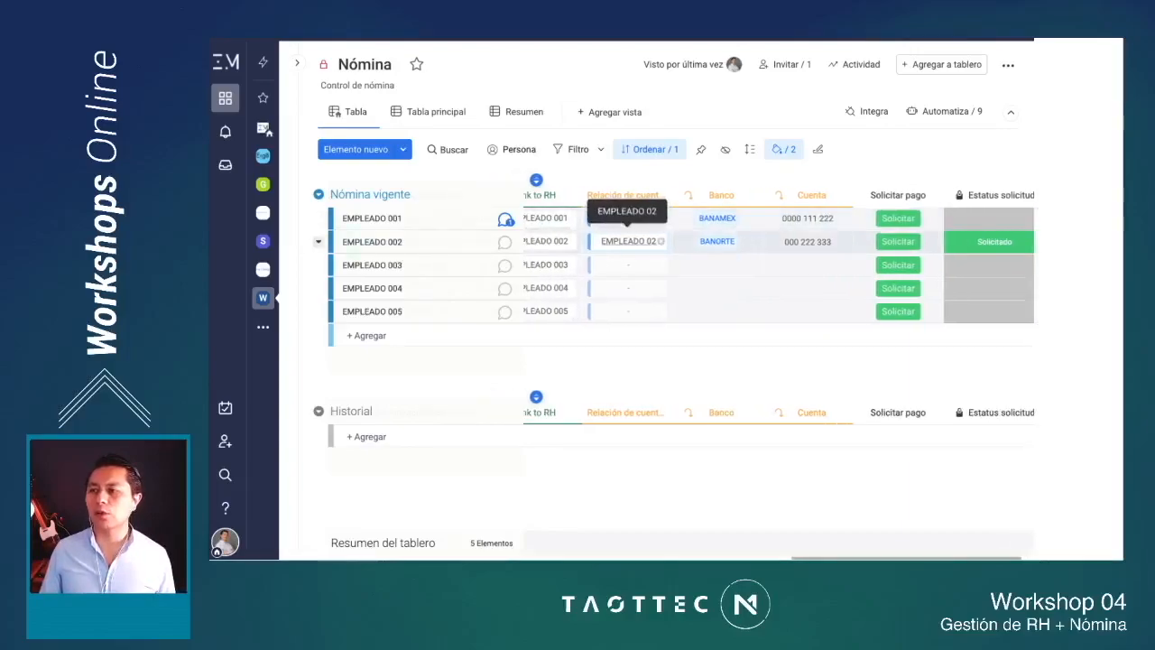
{"action": "scroll", "coordinate": [595, 253], "scroll_direction": "left", "scroll_amount": 5}
{"action": "scroll", "coordinate": [812, 242], "scroll_direction": "left", "scroll_amount": 2}
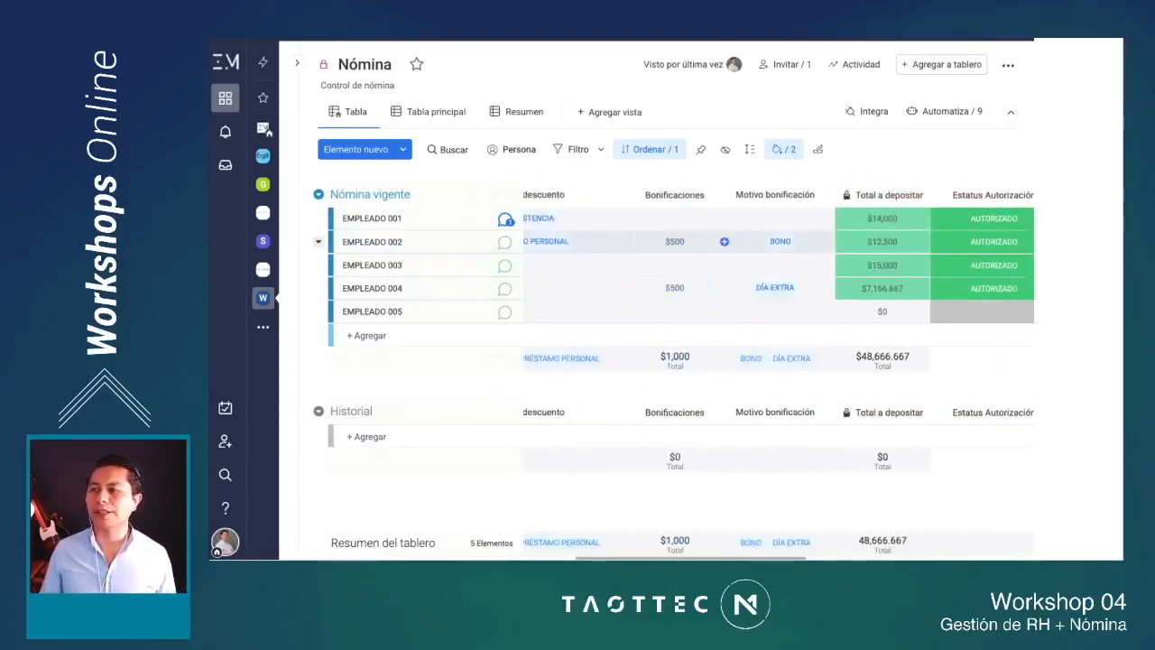
{"action": "scroll", "coordinate": [812, 242], "scroll_direction": "right", "scroll_amount": 2}
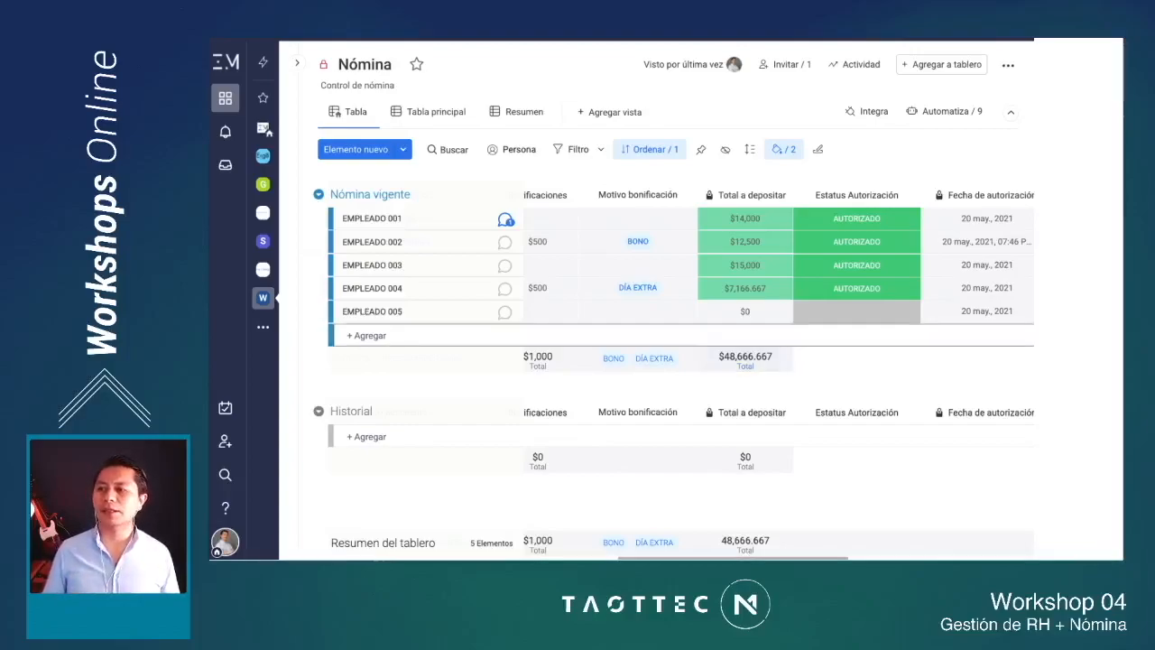
{"action": "scroll", "coordinate": [676, 287], "scroll_direction": "right", "scroll_amount": 5}
{"action": "scroll", "coordinate": [677, 297], "scroll_direction": "right", "scroll_amount": 5}
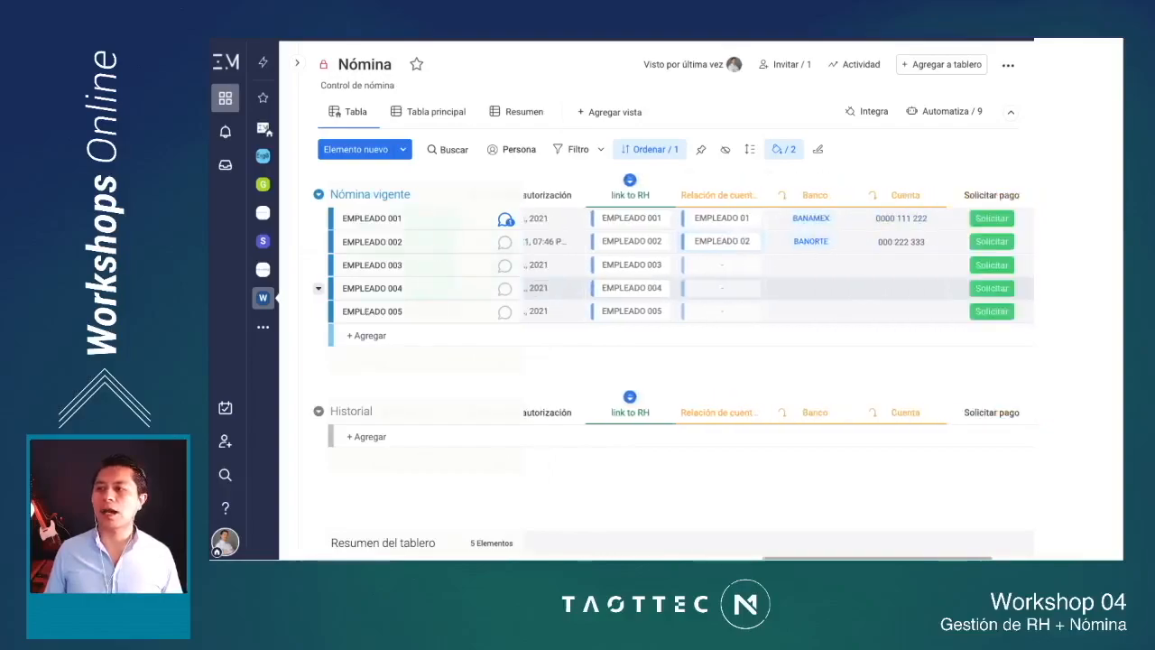
{"action": "scroll", "coordinate": [776, 298], "scroll_direction": "right", "scroll_amount": 1}
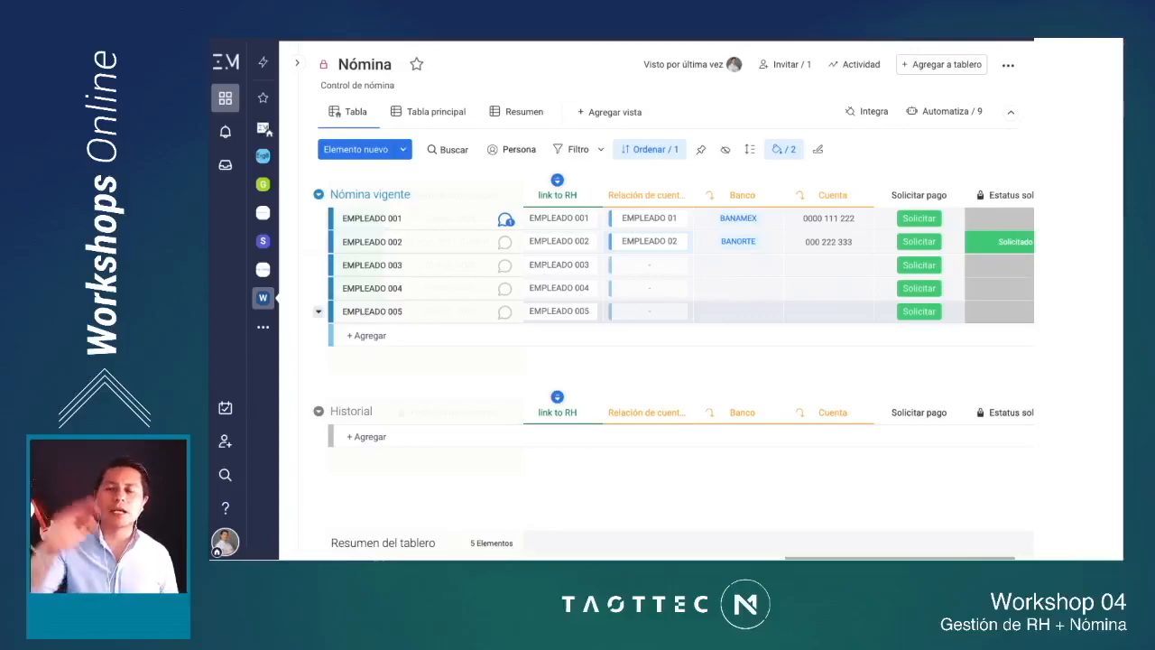
{"action": "scroll", "coordinate": [767, 262], "scroll_direction": "right", "scroll_amount": 2}
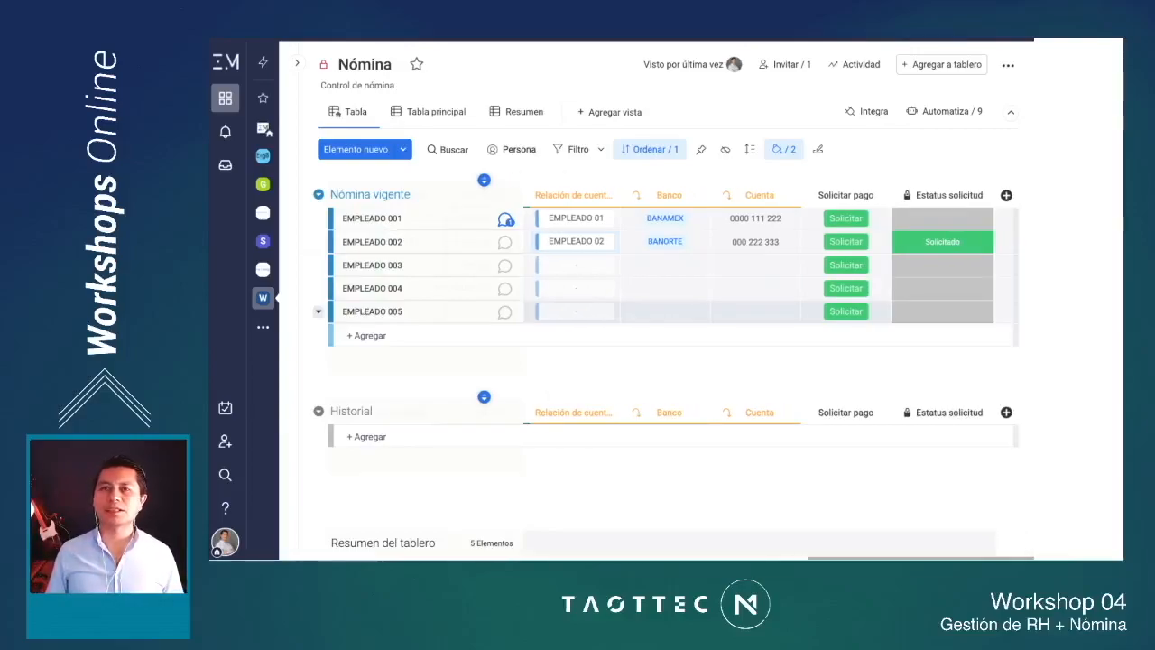